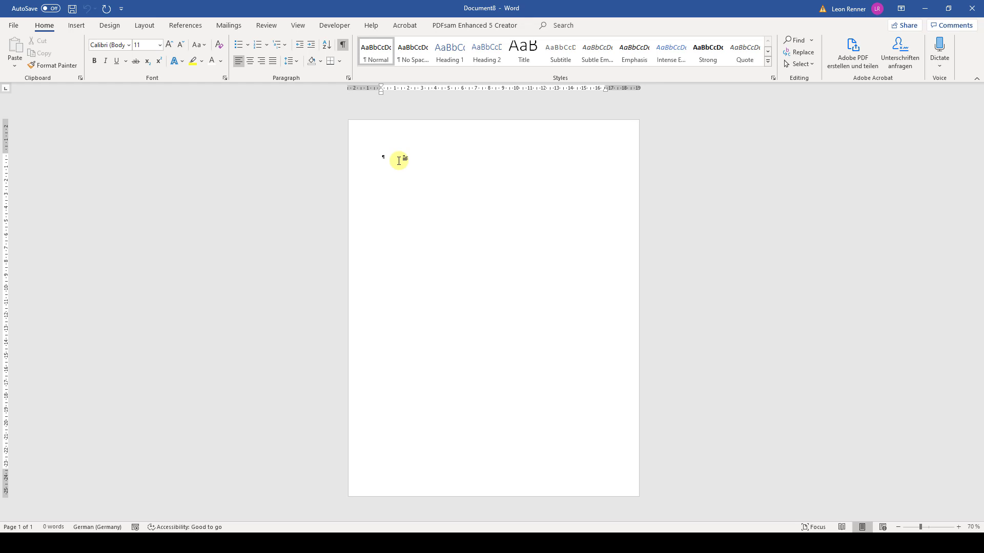
# - Set the Top, Bottom, Left and Right margins to 0 through Custom Margins
pyautogui.click(148, 28)
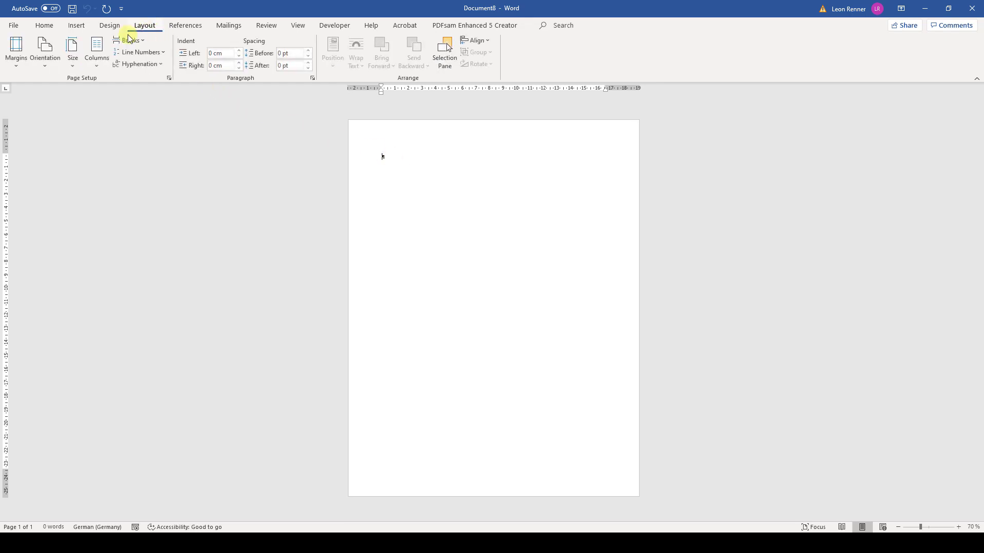
pyautogui.click(16, 54)
pyautogui.click(64, 303)
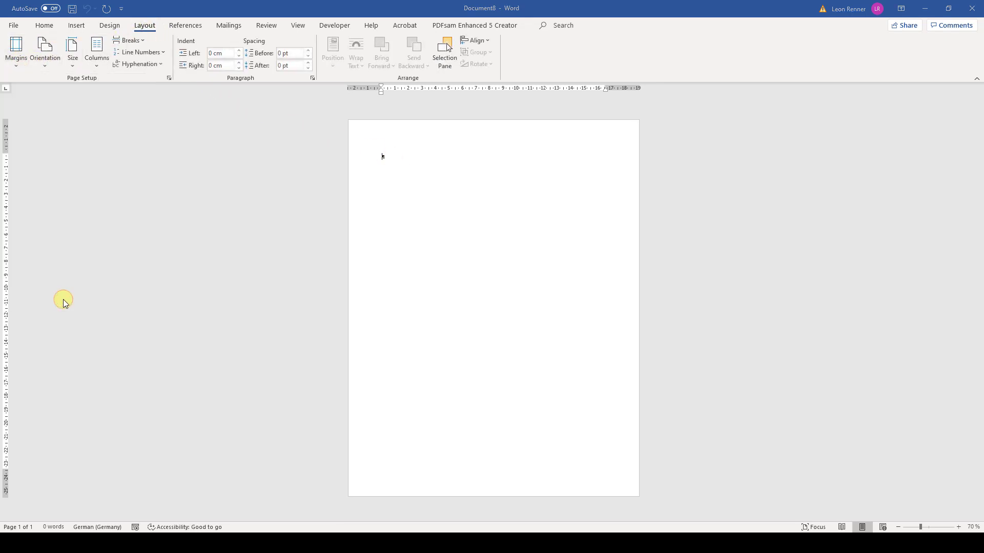
pyautogui.write('0')
pyautogui.moveTo(543, 169); pyautogui.dragTo(567, 169)
pyautogui.write('0')
pyautogui.moveTo(451, 180); pyautogui.dragTo(412, 182)
pyautogui.write('0')
pyautogui.moveTo(564, 181); pyautogui.dragTo(513, 181)
pyautogui.write('0')
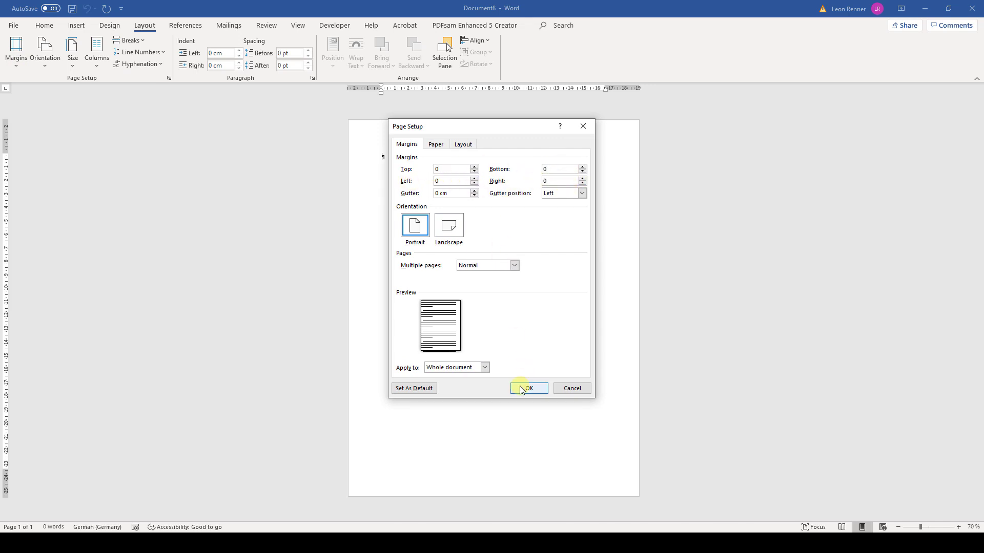
pyautogui.click(522, 388)
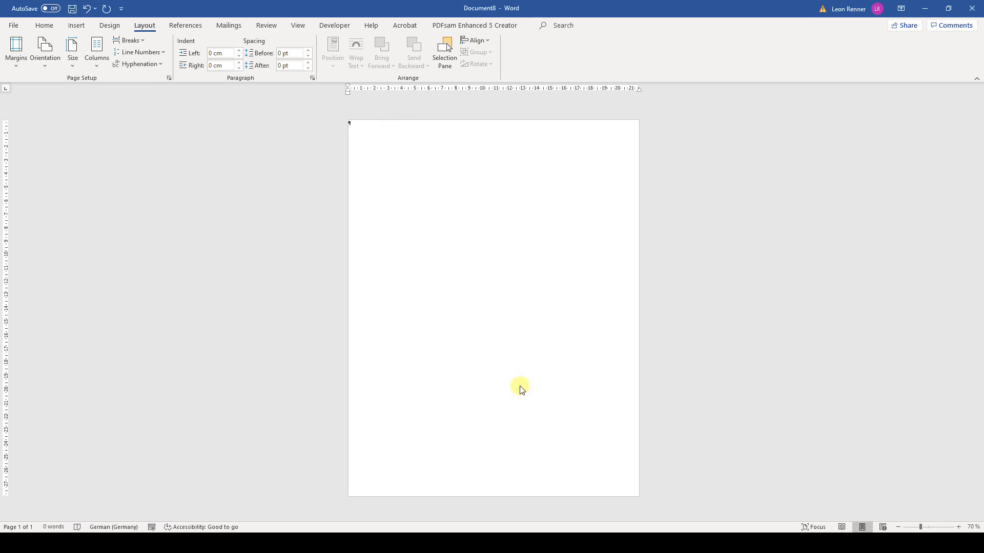
pyautogui.click(77, 27)
# - Draw a tall rectangle down the left side of the page
pyautogui.click(165, 54)
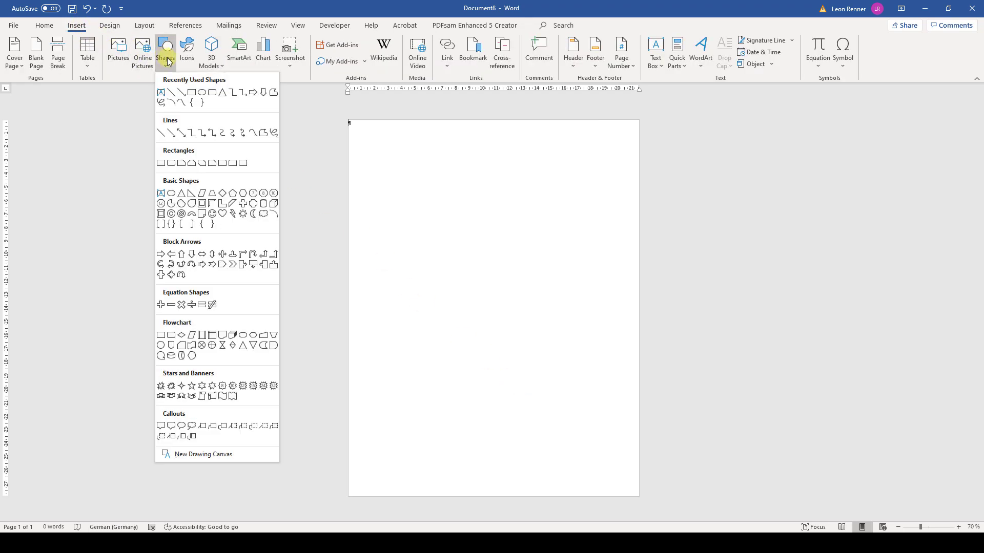
pyautogui.click(190, 93)
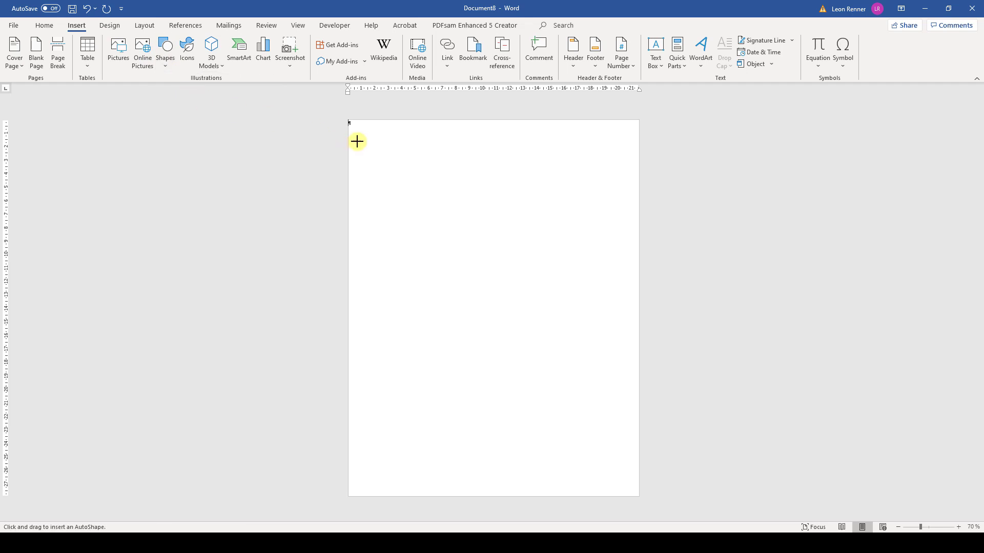
pyautogui.moveTo(372, 126); pyautogui.dragTo(435, 487)
# - Resize the rectangle to 29,7 cm tall and 6,4 cm wide
pyautogui.click(942, 46)
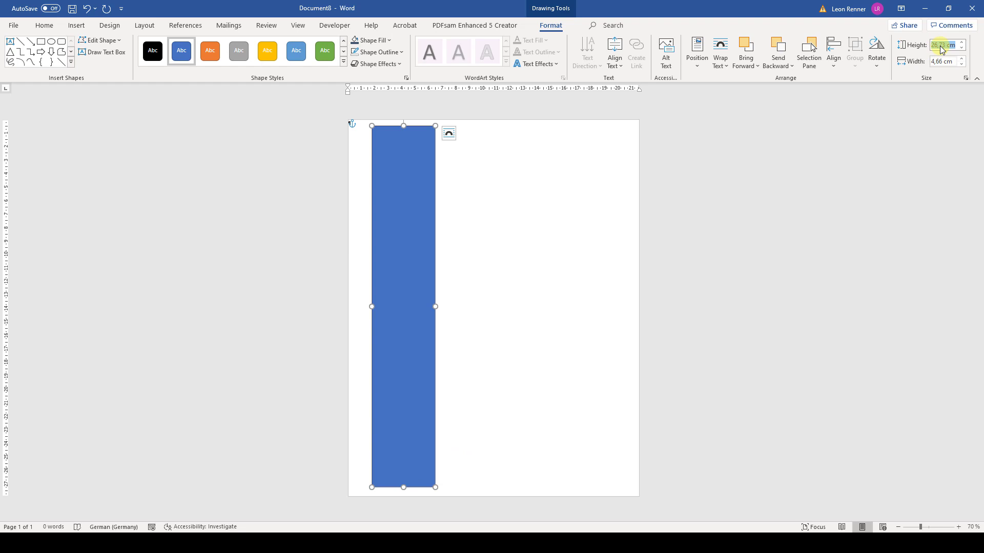
pyautogui.write('29,7')
pyautogui.press('Return')
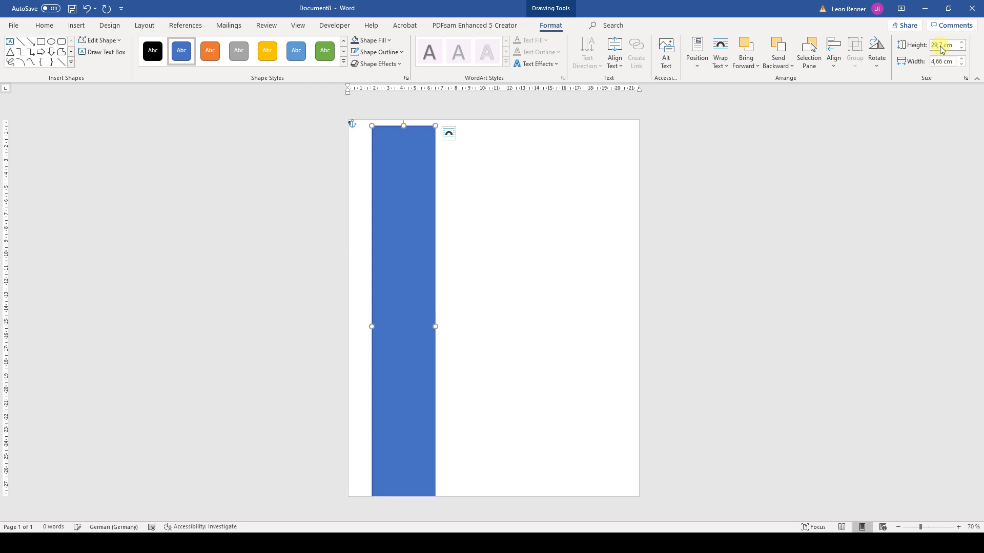
pyautogui.click(946, 61)
pyautogui.write('6,4')
pyautogui.press('Return')
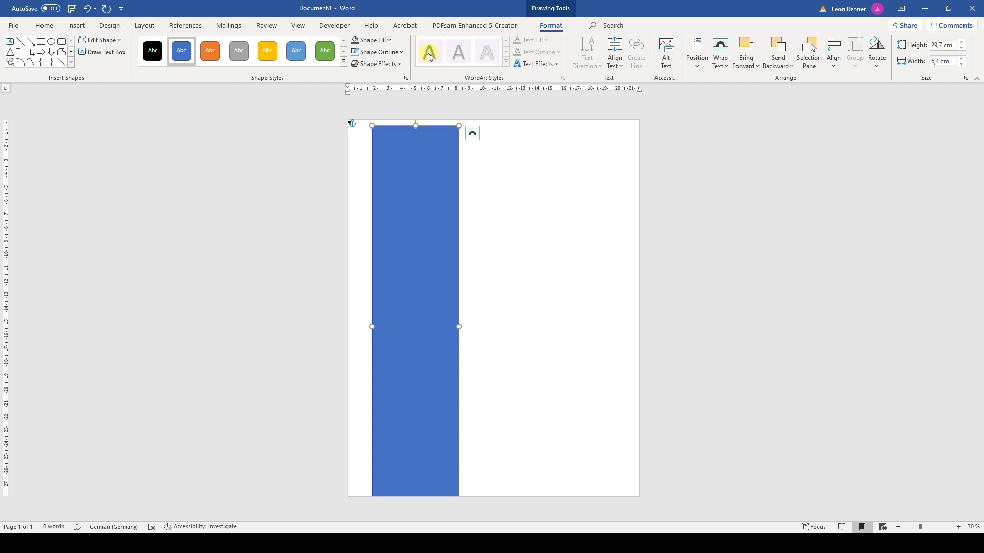
pyautogui.click(402, 52)
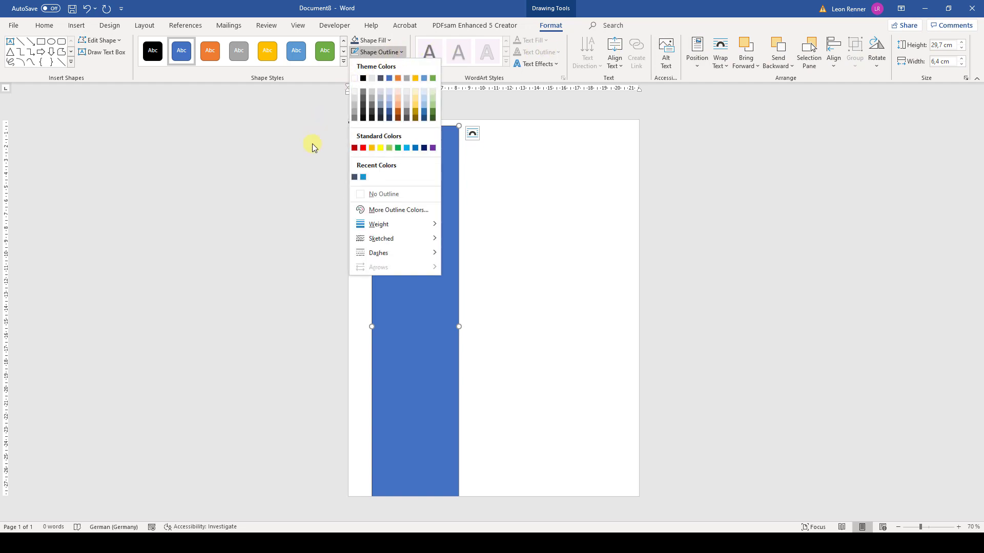
# - Remove the sidebar's outline and fill it with custom slate RGB 68, 84, 106
pyautogui.click(357, 198)
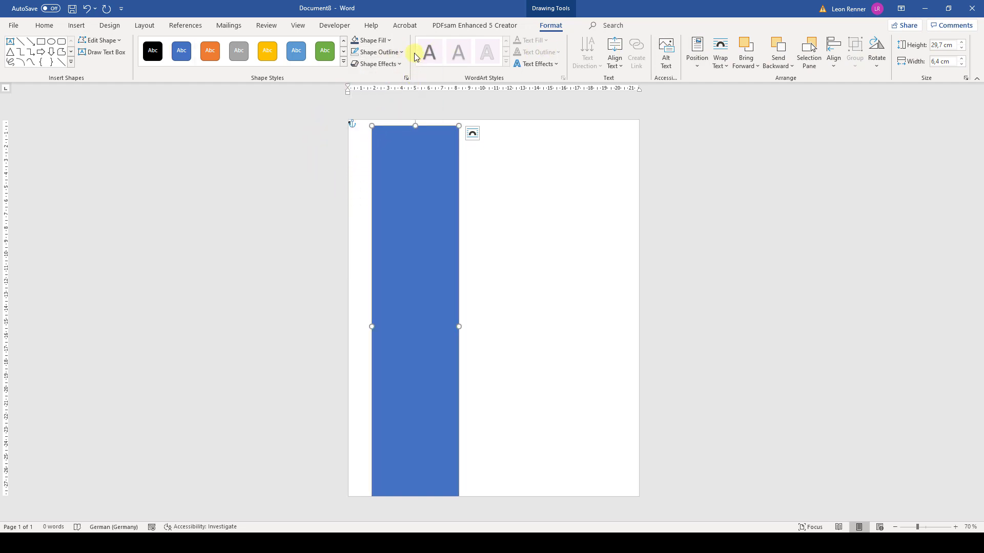
pyautogui.click(389, 40)
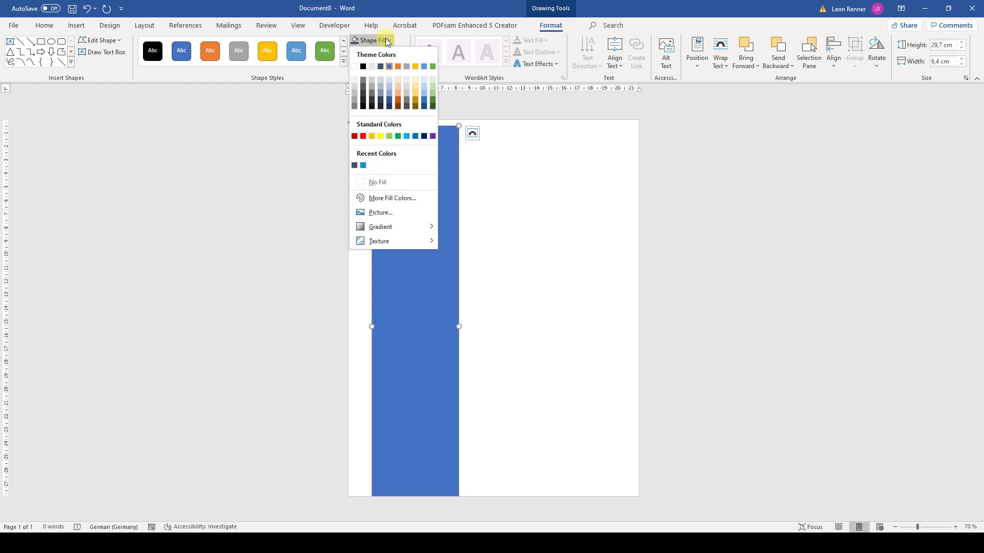
pyautogui.click(367, 198)
pyautogui.doubleClick(463, 290)
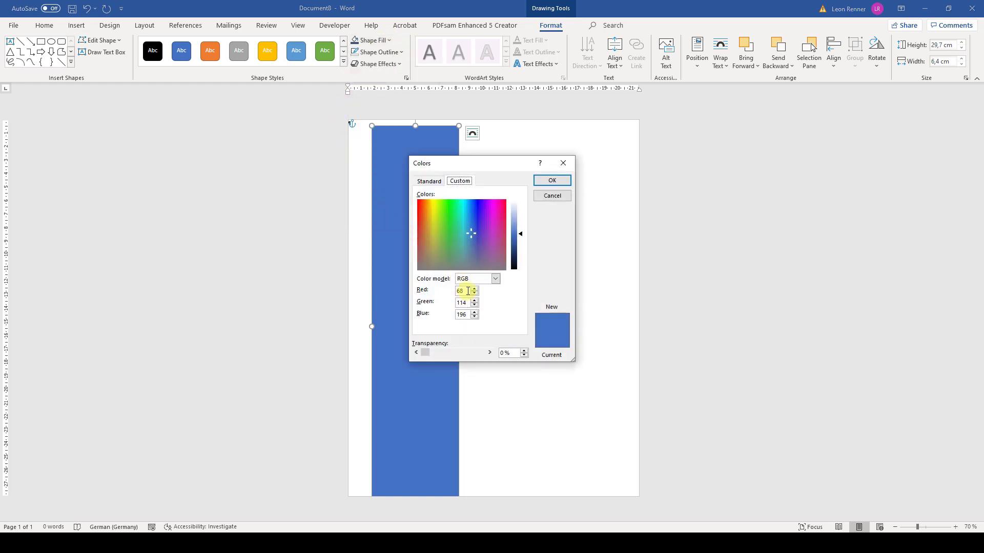
pyautogui.press('Tab')
pyautogui.write('84106')
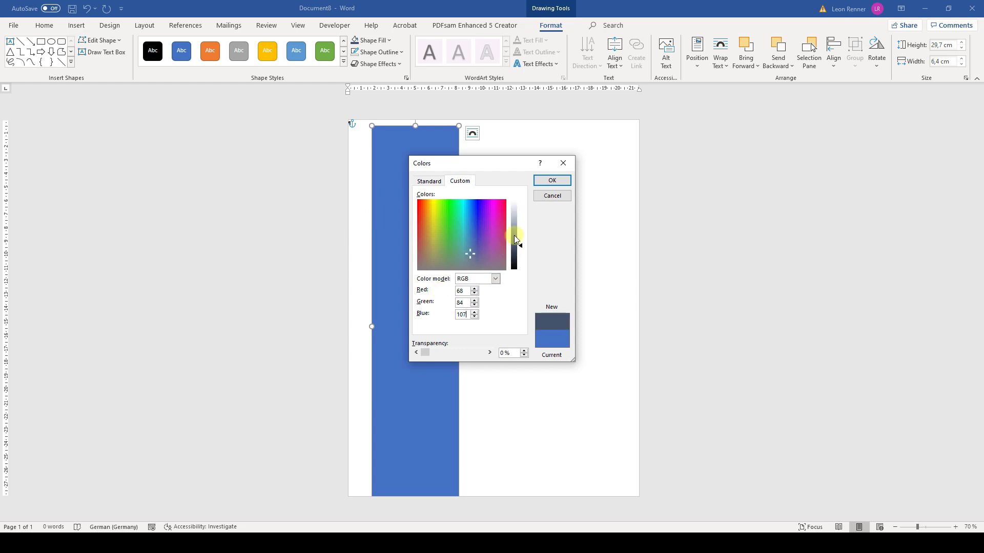
pyautogui.click(549, 181)
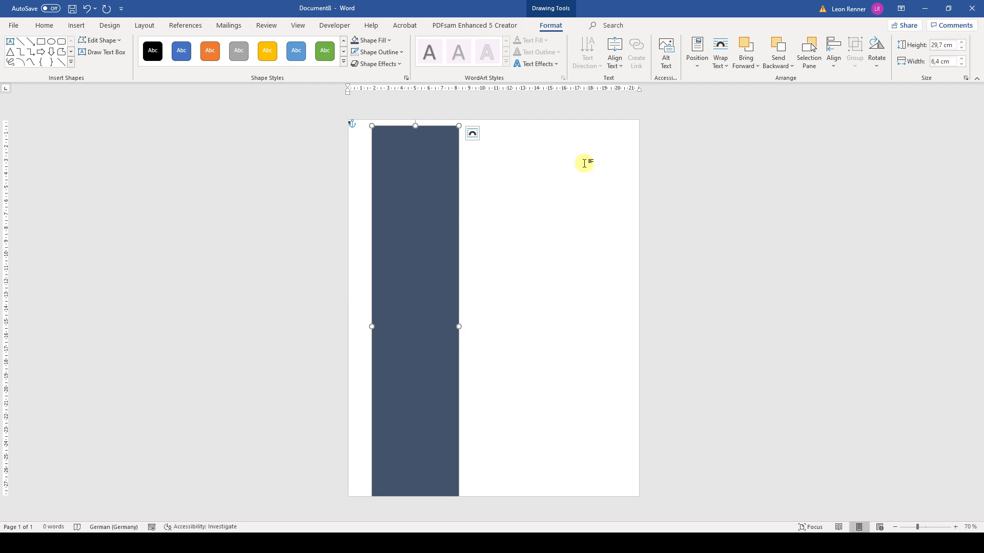
# - Place the slate bar 0,75 cm to the right of the page's left edge
pyautogui.click(698, 64)
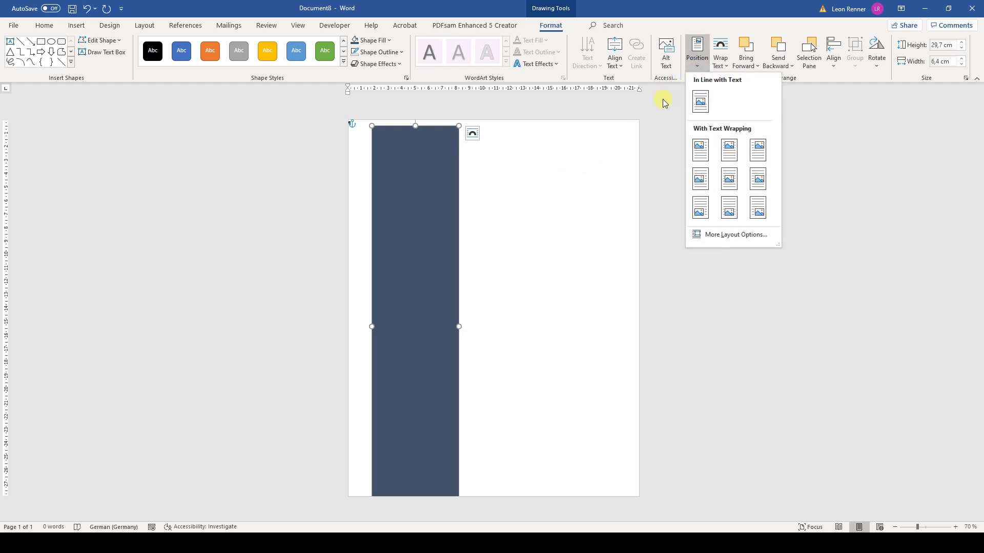
pyautogui.click(704, 238)
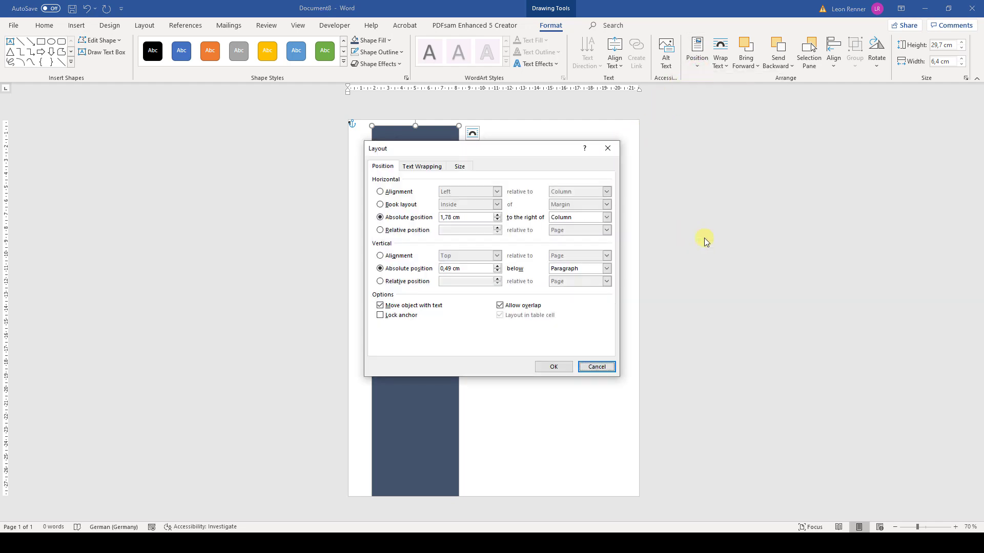
pyautogui.click(606, 217)
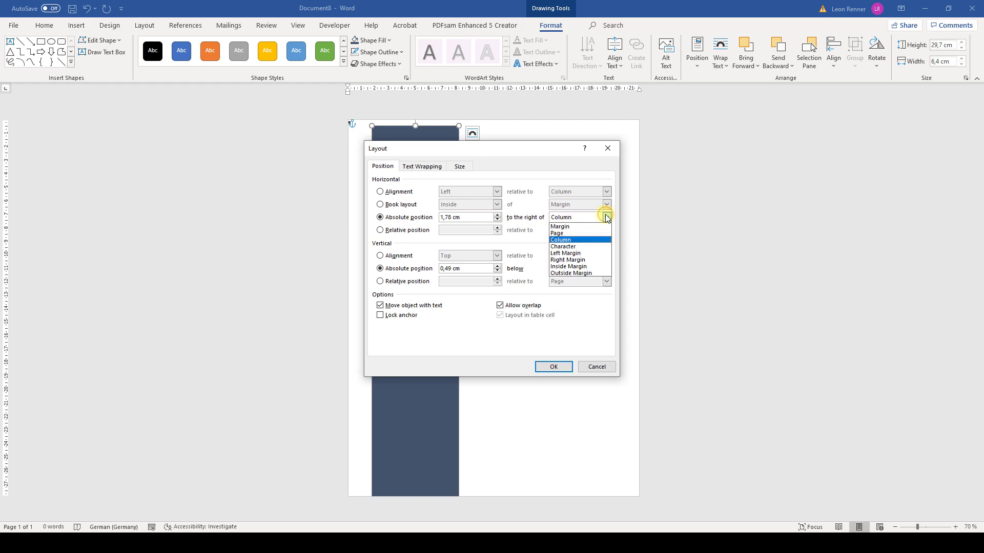
pyautogui.click(568, 233)
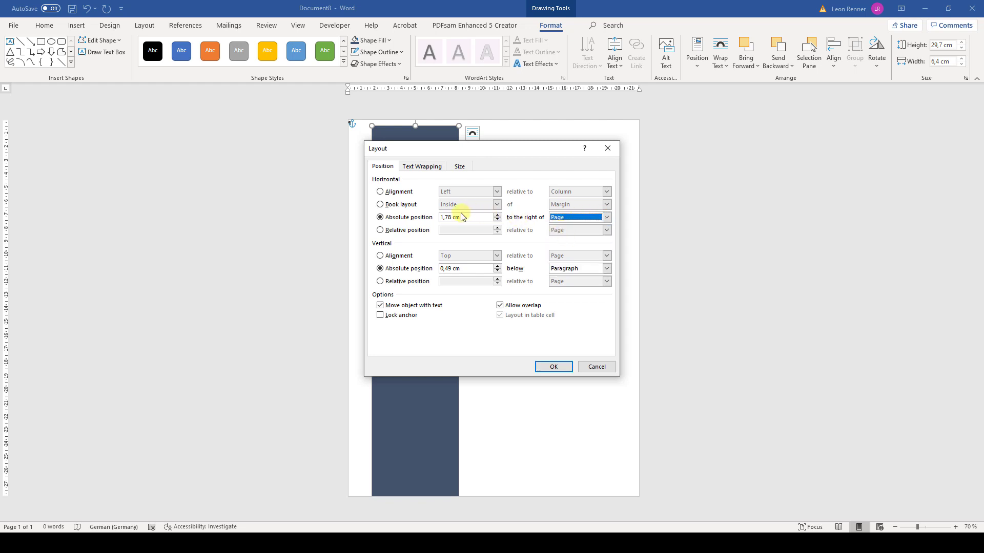
pyautogui.moveTo(451, 219); pyautogui.dragTo(415, 222)
pyautogui.write('0')
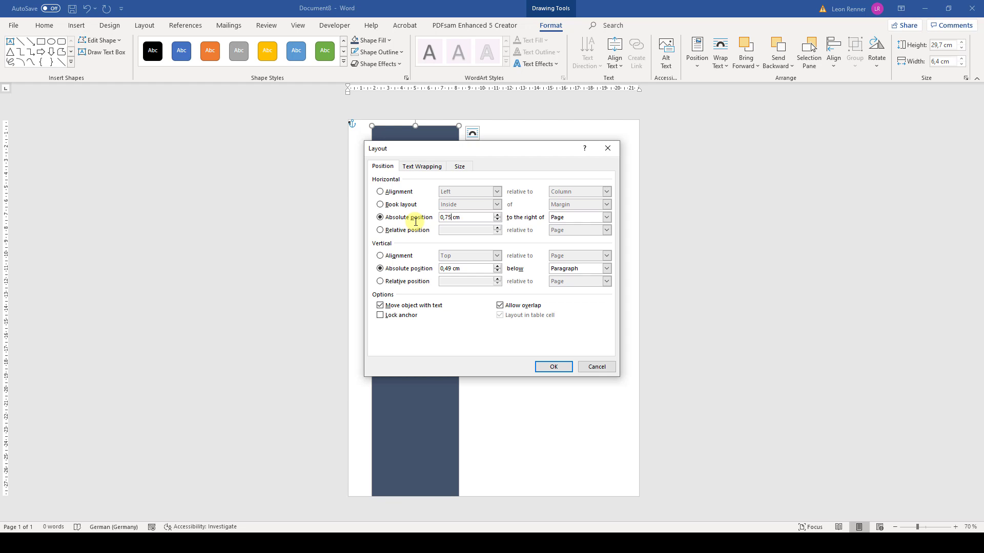
# - Centre the bar vertically relative to the page and turn off Move object with text
pyautogui.click(402, 257)
pyautogui.click(497, 255)
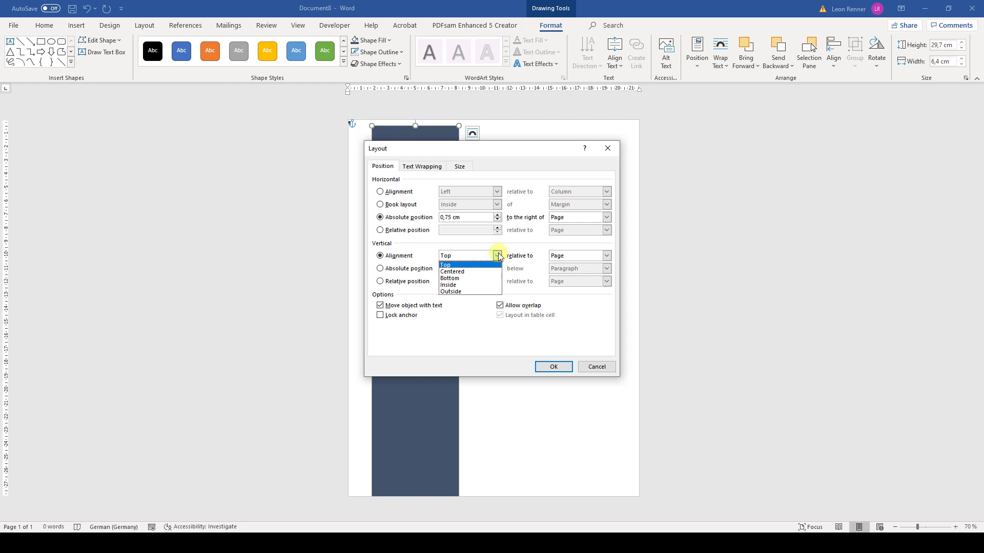
pyautogui.click(470, 272)
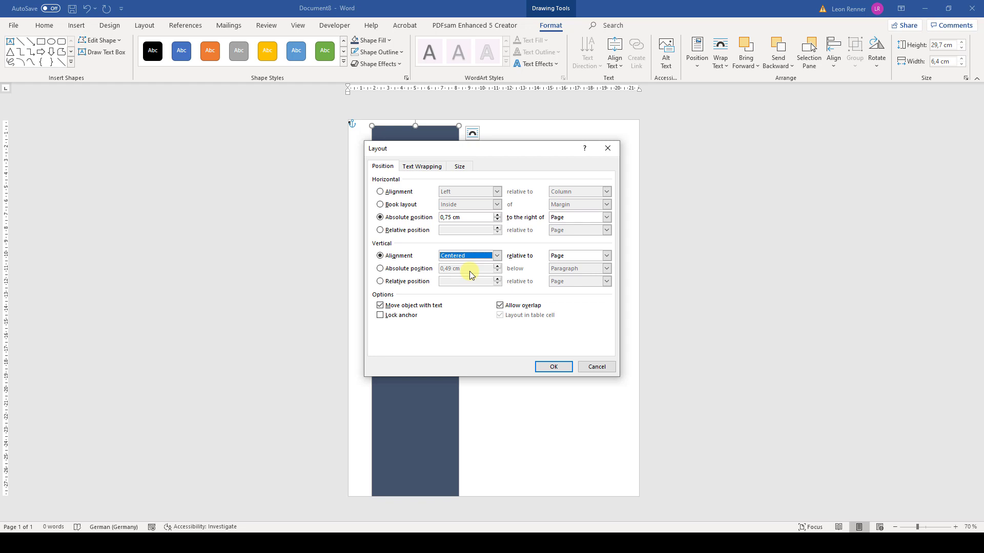
pyautogui.click(412, 307)
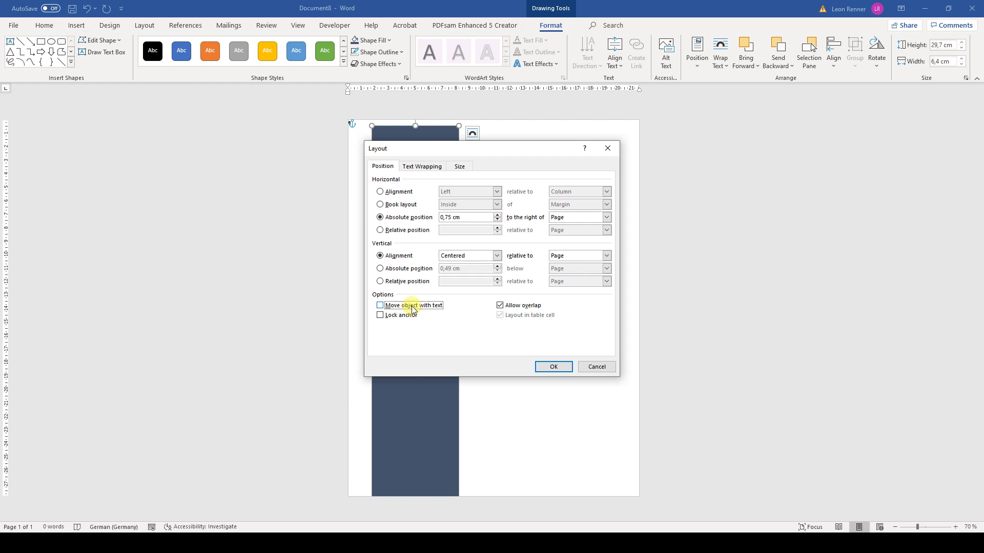
pyautogui.click(545, 366)
pyautogui.click(471, 195)
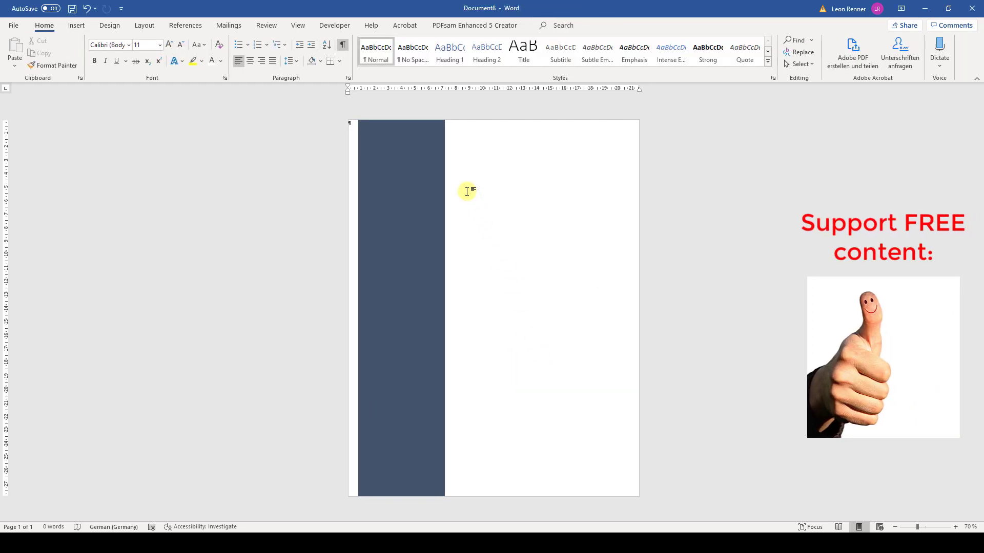
# - Insert the Profile_Pic picture and set its wrapping to In Front of Text
pyautogui.click(80, 28)
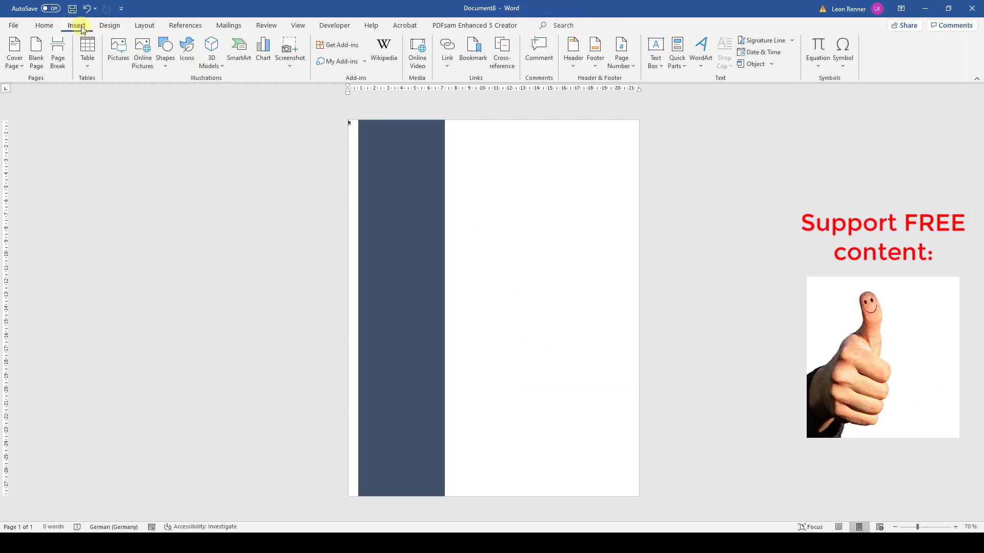
pyautogui.click(114, 51)
pyautogui.click(132, 103)
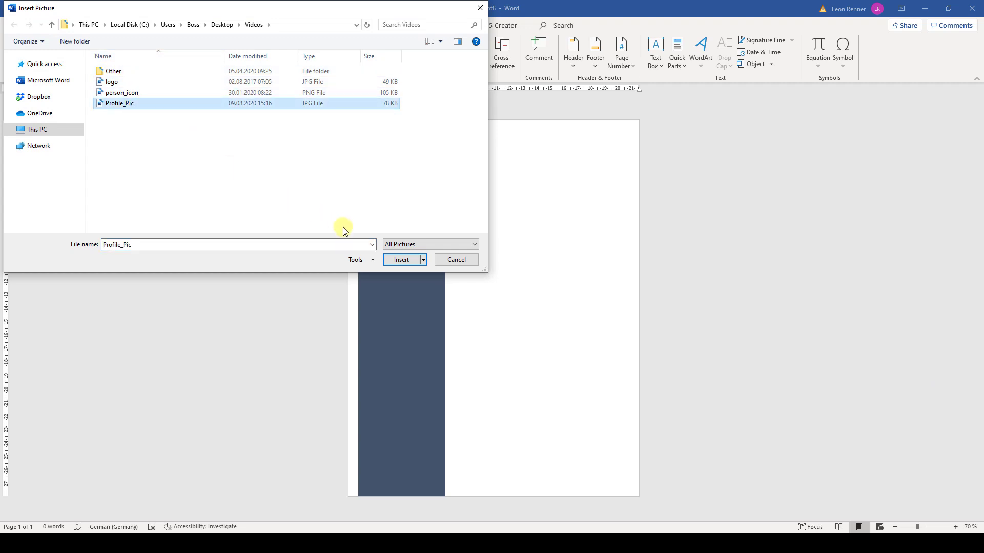
pyautogui.click(398, 260)
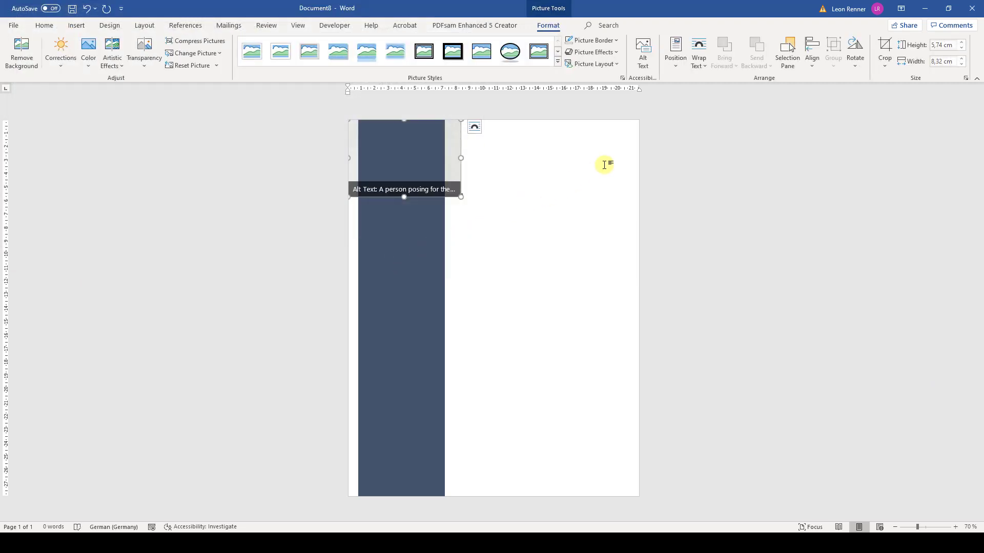
pyautogui.click(698, 68)
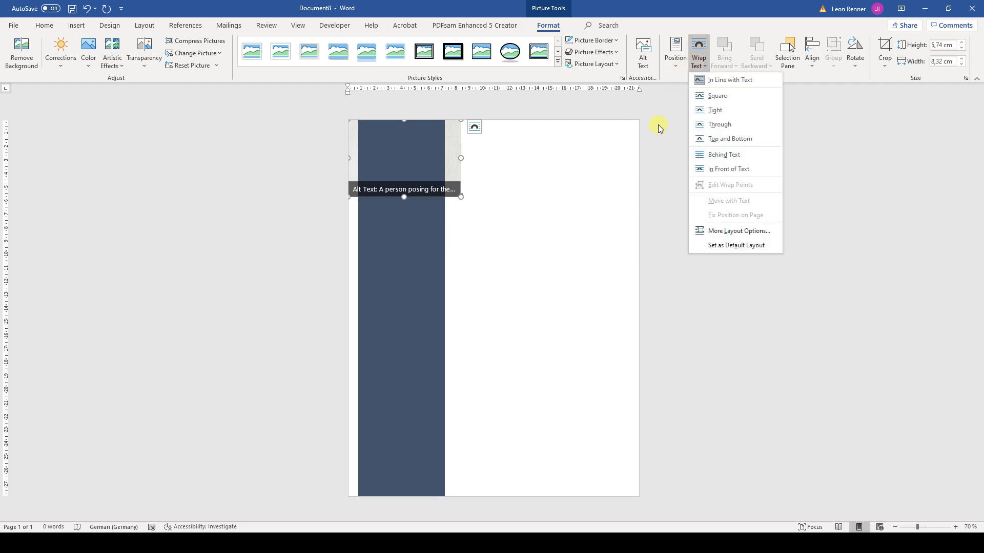
pyautogui.click(709, 171)
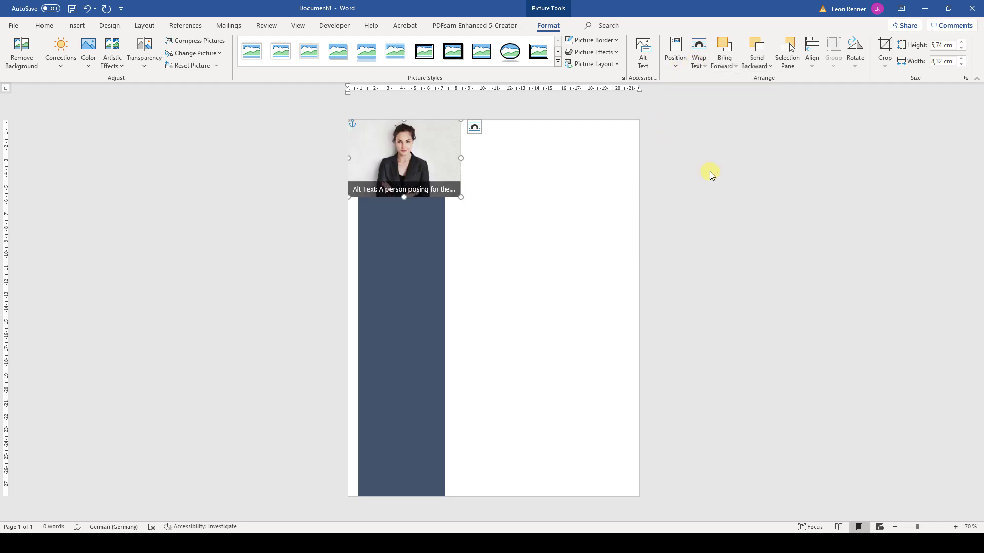
# - Crop the portrait to a Rounded Rectangle shape
pyautogui.click(884, 61)
pyautogui.moveTo(889, 96)
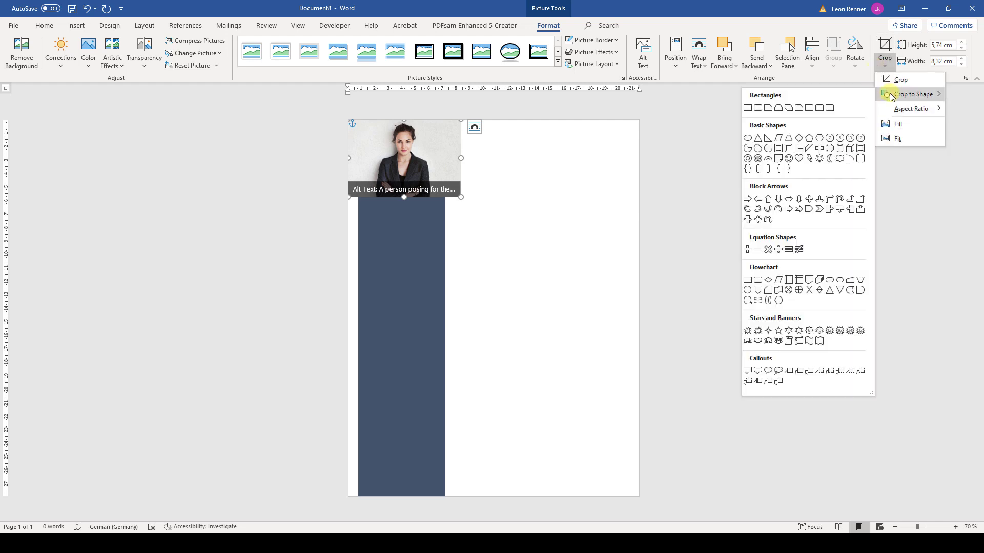
pyautogui.click(758, 108)
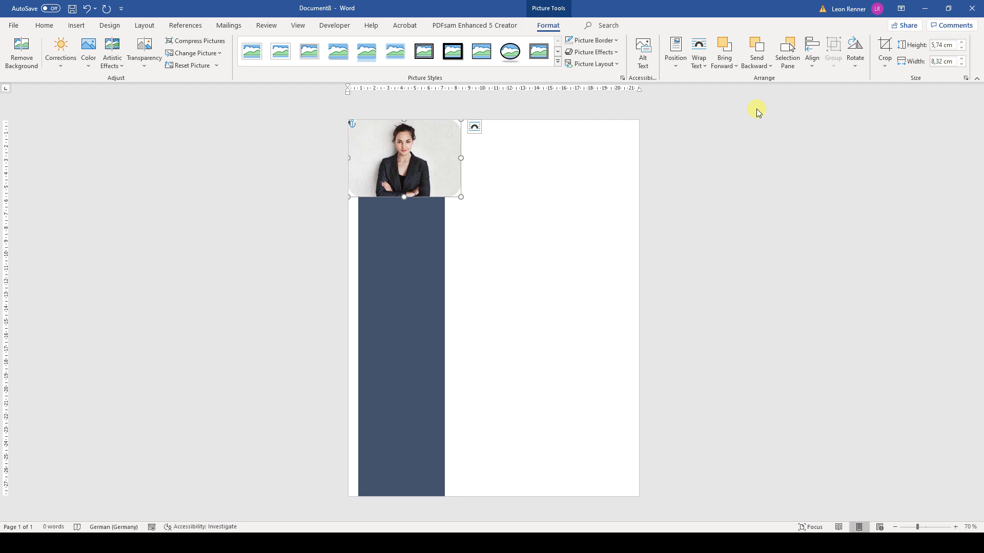
# - Apply a 1:1 crop, enlarging the photo and centring the face in the frame
pyautogui.click(885, 66)
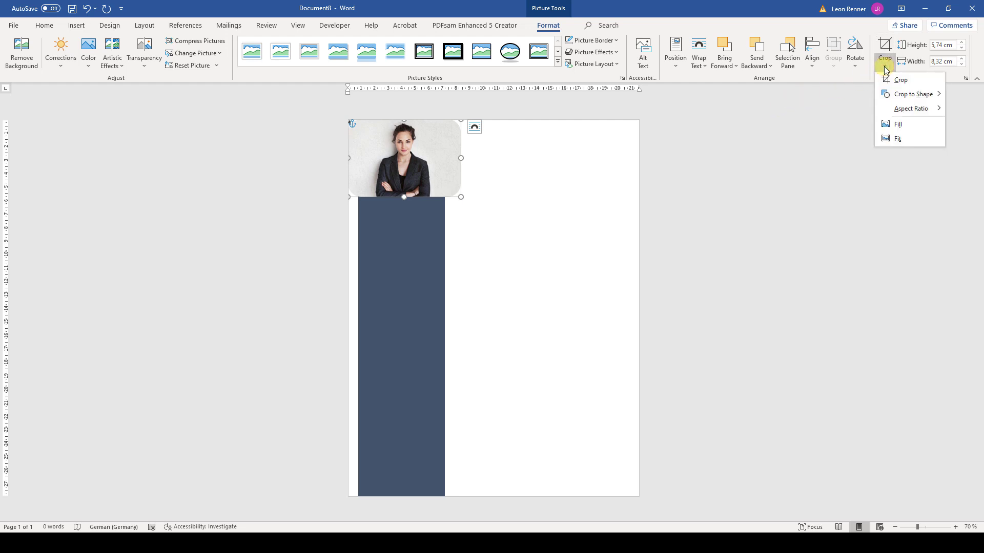
pyautogui.moveTo(886, 107)
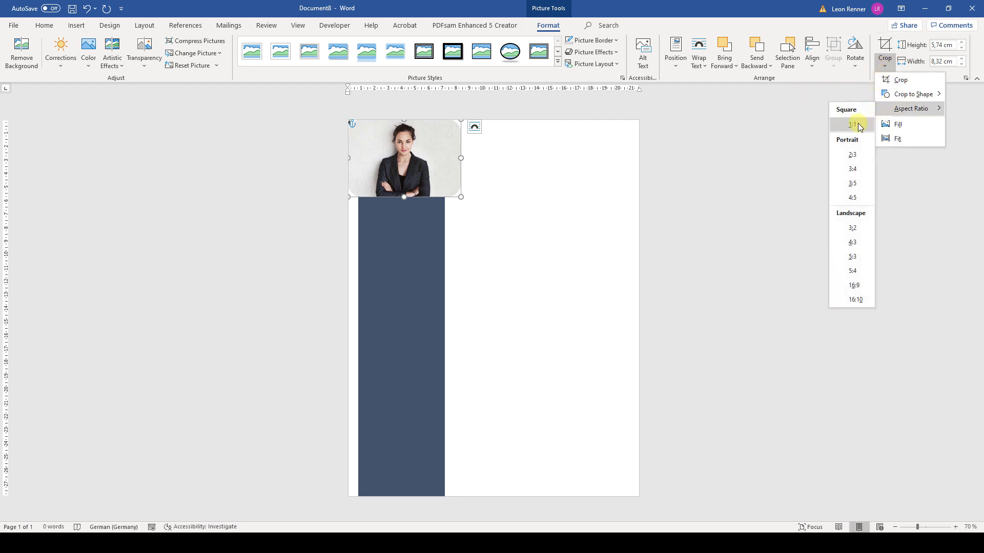
pyautogui.click(853, 125)
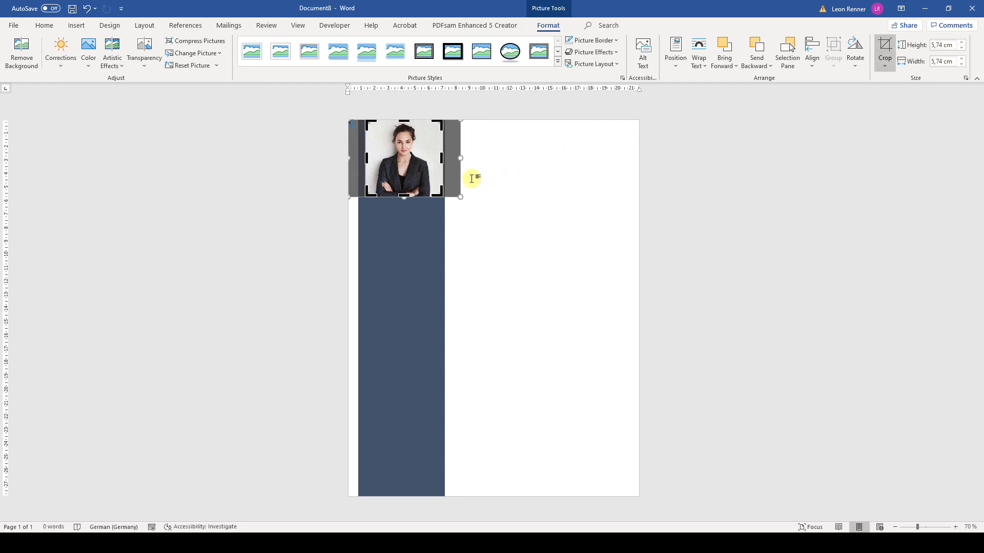
pyautogui.moveTo(460, 196); pyautogui.dragTo(522, 253)
pyautogui.moveTo(512, 200); pyautogui.dragTo(469, 191)
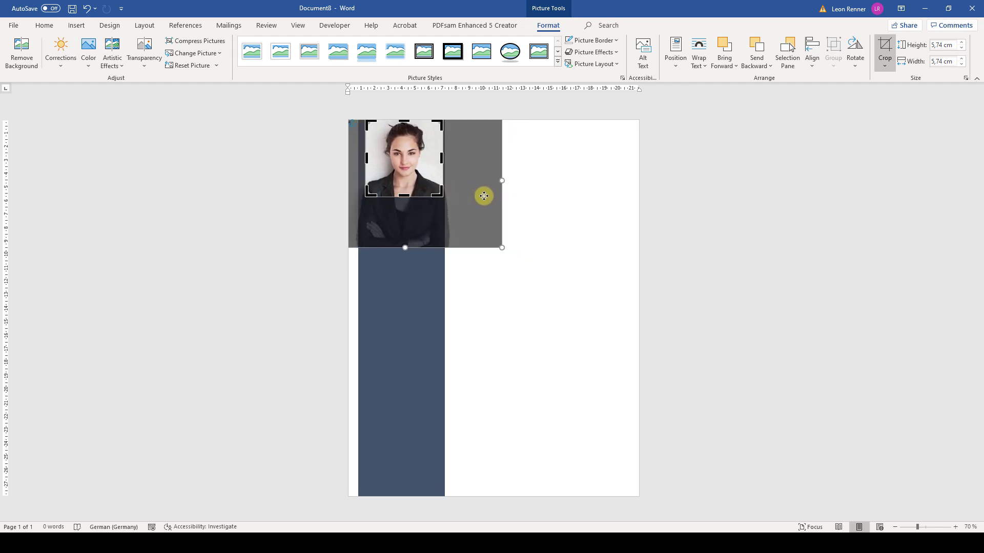
pyautogui.click(880, 47)
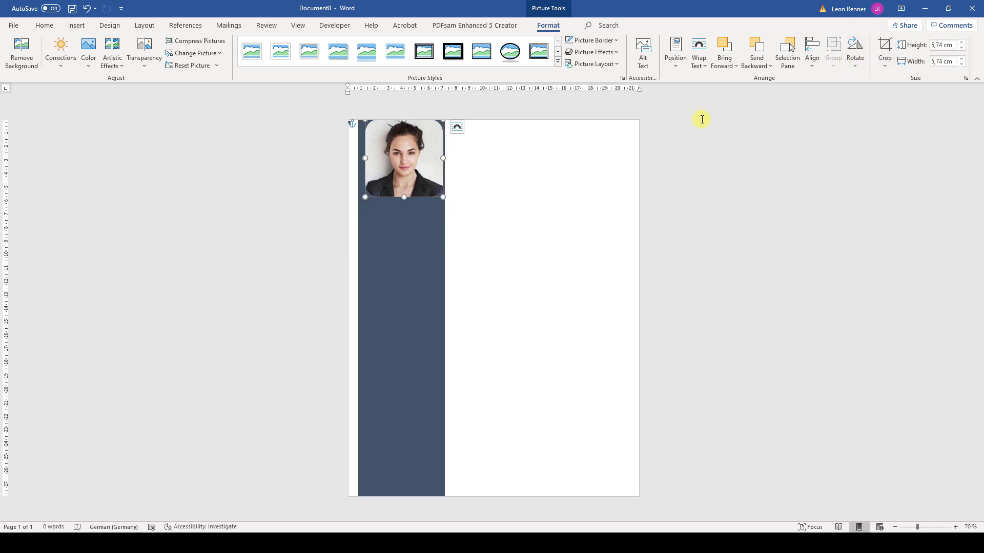
# - Resize the portrait to 3,7 cm, move it into the sidebar, and select both
pyautogui.click(942, 45)
pyautogui.write('3,7')
pyautogui.press('Return')
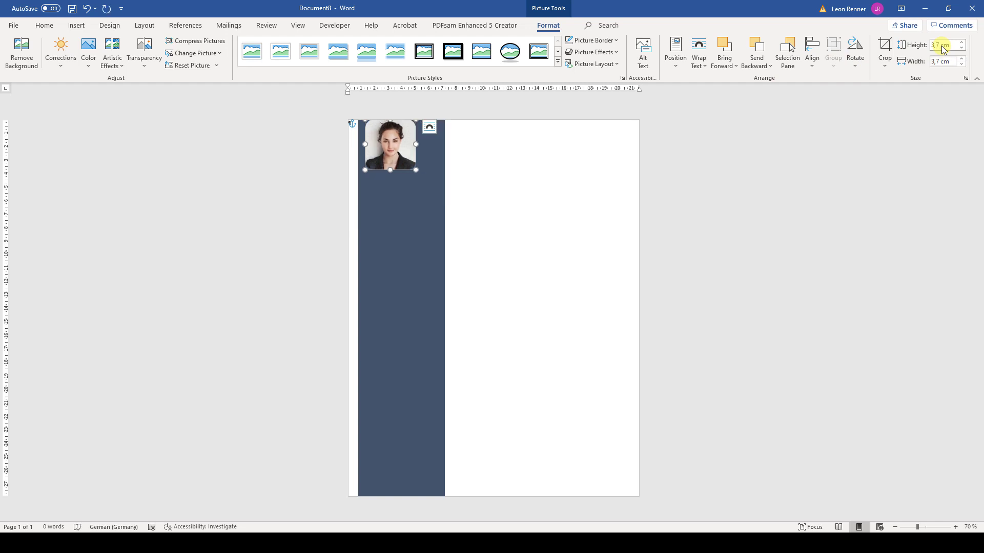
pyautogui.moveTo(391, 146); pyautogui.dragTo(398, 161)
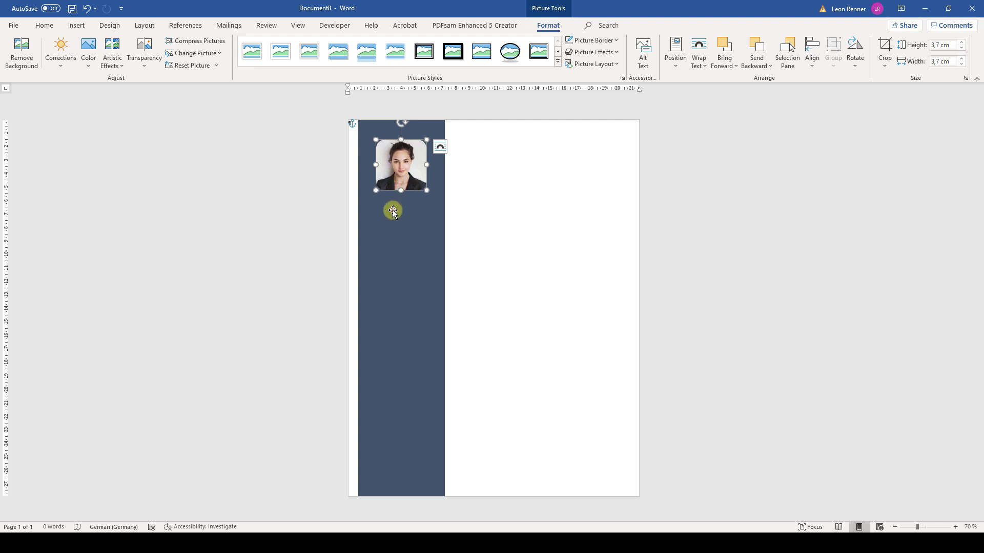
pyautogui.click(393, 212)
pyautogui.keyDown('ctrl'); pyautogui.click(401, 176); pyautogui.keyUp('ctrl')
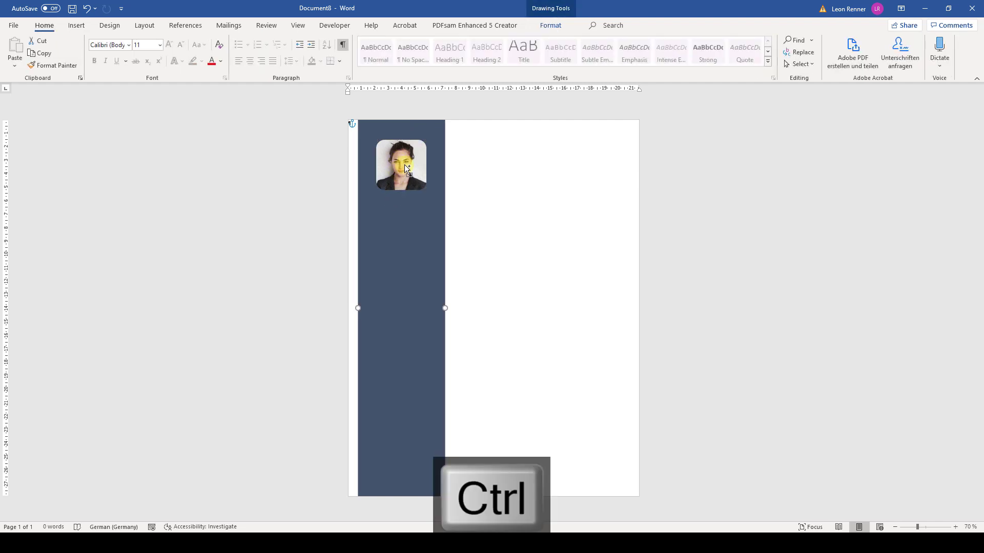
# - Use Align Center on the selected portrait and sidebar
pyautogui.click(600, 26)
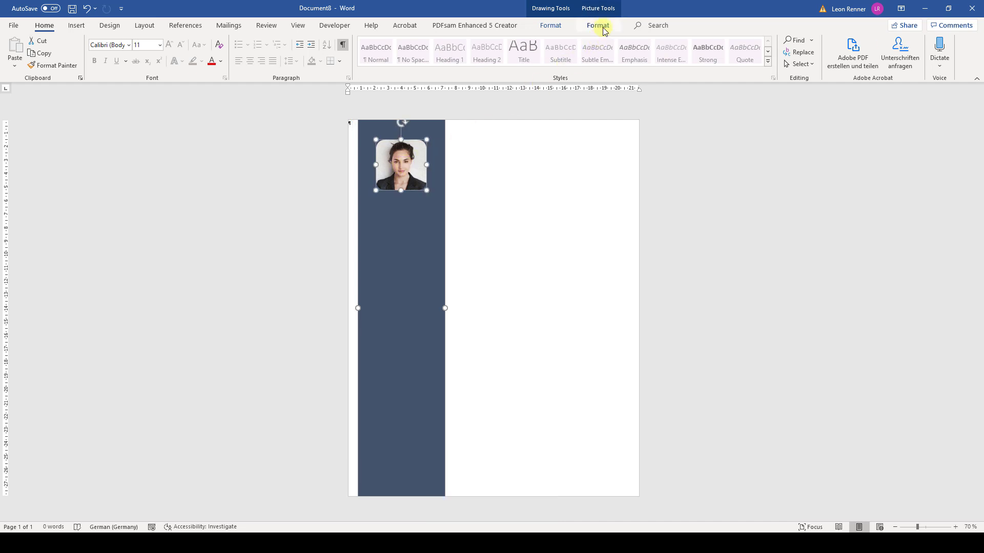
pyautogui.click(811, 54)
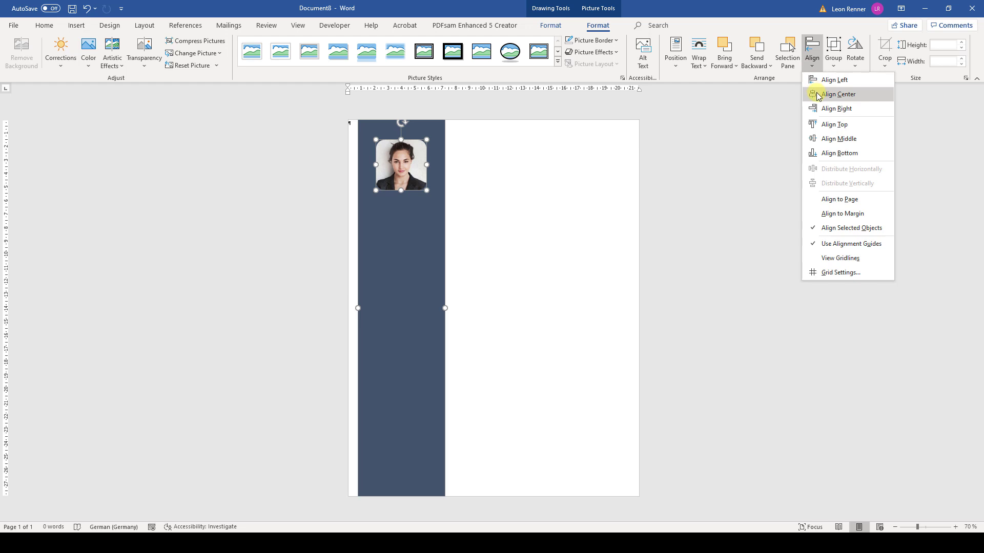
pyautogui.click(817, 95)
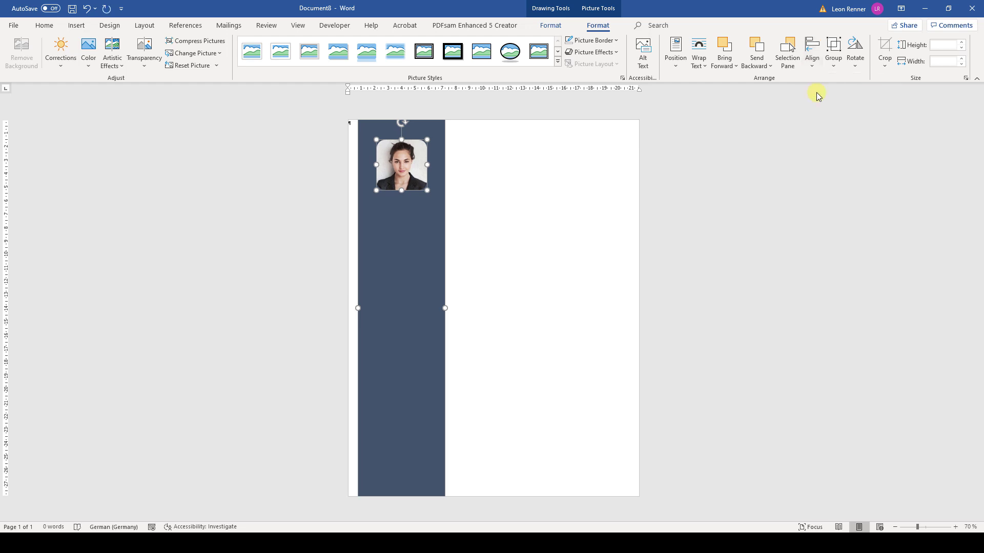
# - Draw a wide rectangle across the page just below the portrait
pyautogui.click(533, 182)
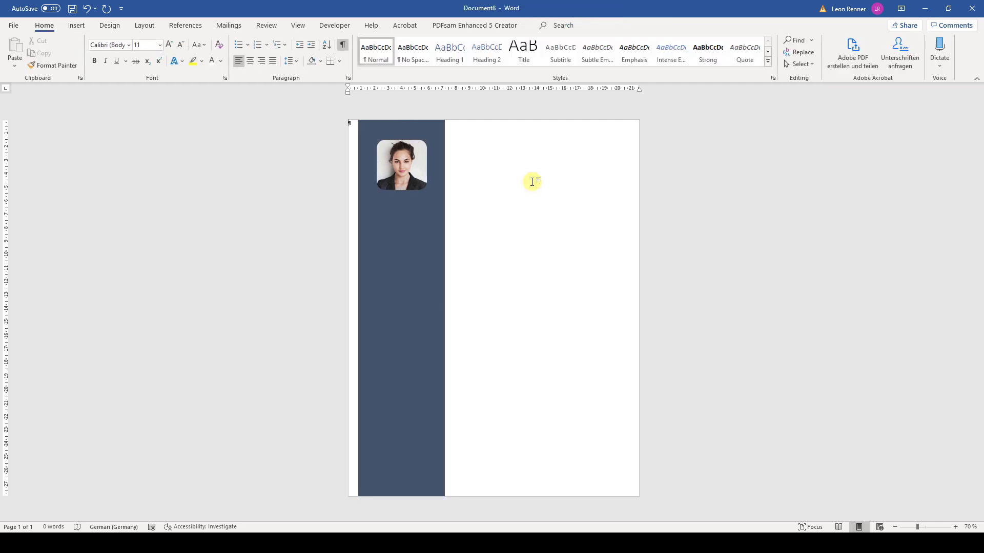
pyautogui.click(76, 26)
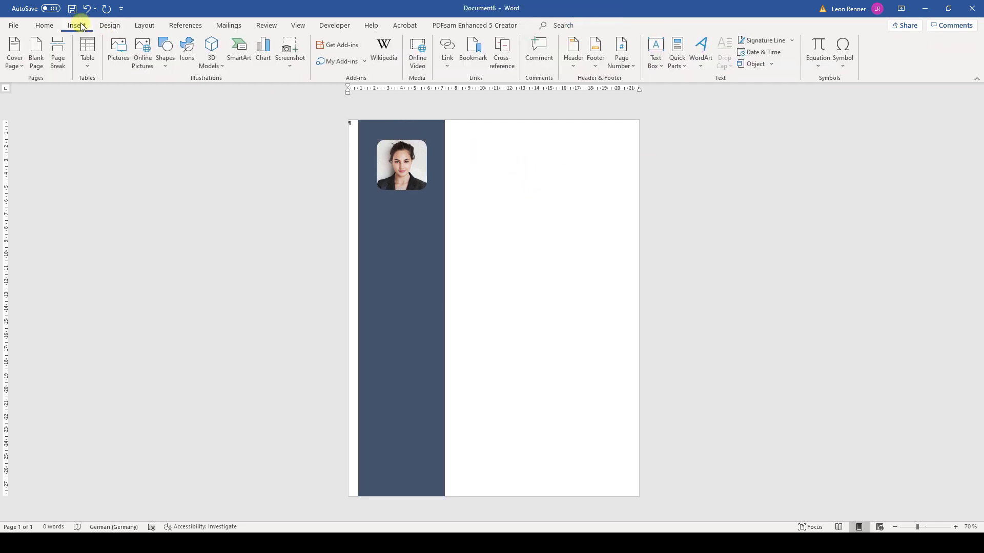
pyautogui.click(165, 51)
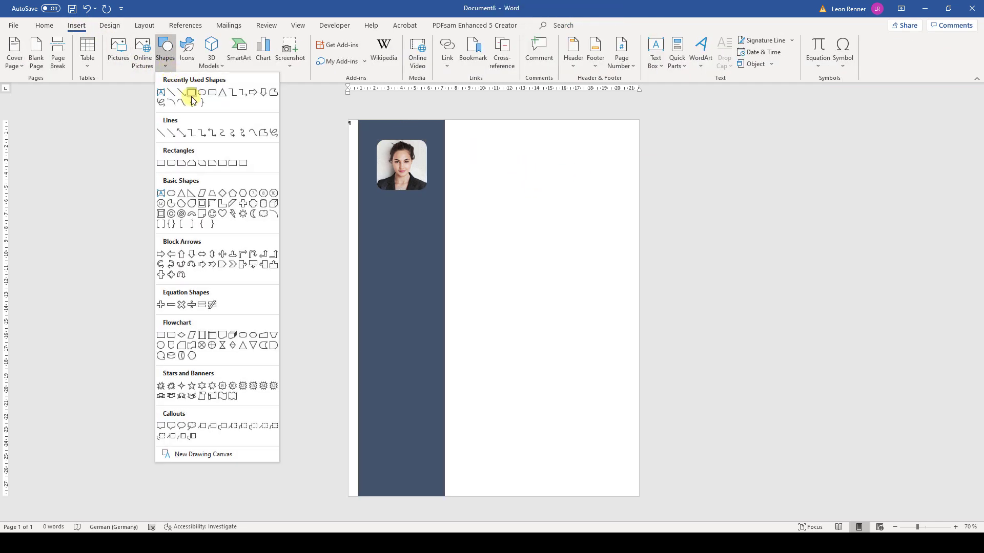
pyautogui.click(193, 95)
pyautogui.moveTo(353, 202); pyautogui.dragTo(631, 241)
# - Size the new rectangle to 3,25 cm tall and 20 cm wide
pyautogui.click(940, 45)
pyautogui.write('3,25')
pyautogui.press('Return')
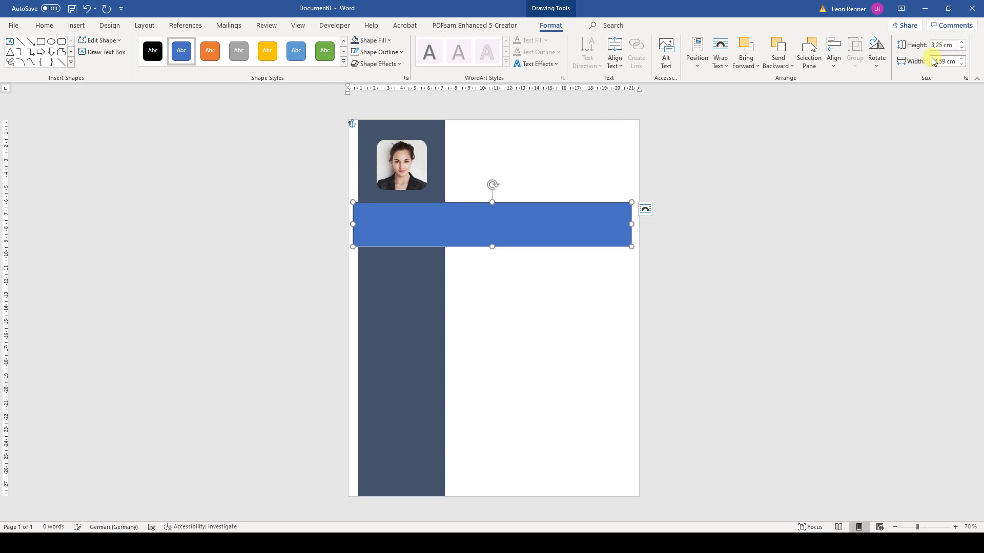
pyautogui.click(940, 62)
pyautogui.write('20,15')
pyautogui.press('Return')
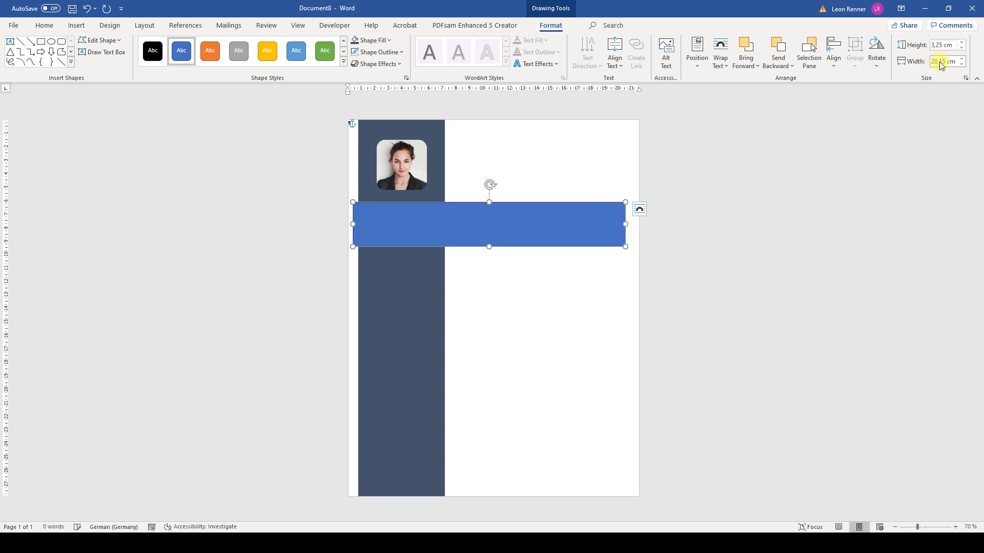
# - Give the banner a recent outline colour and a custom RGB 23, 147, 207 fill
pyautogui.click(393, 53)
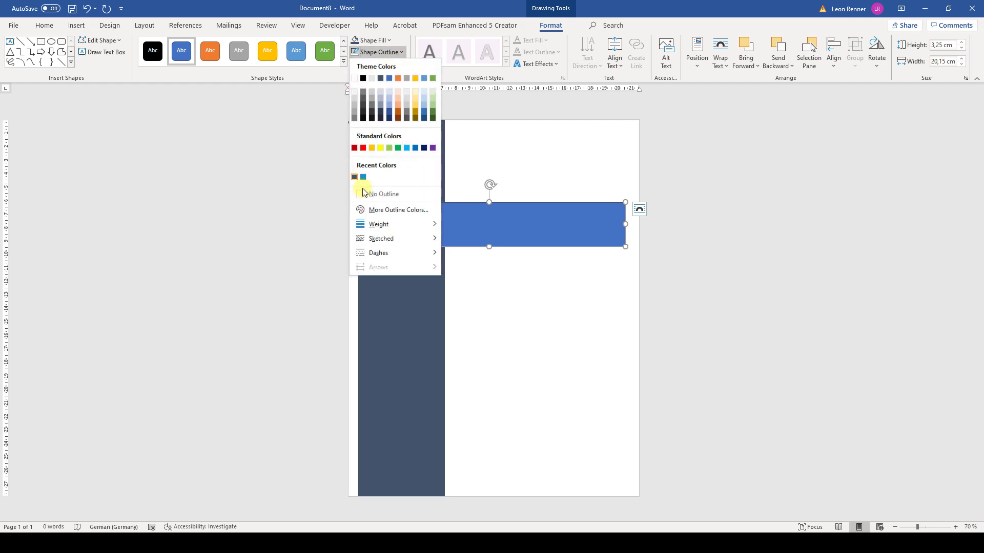
pyautogui.click(354, 177)
pyautogui.click(373, 40)
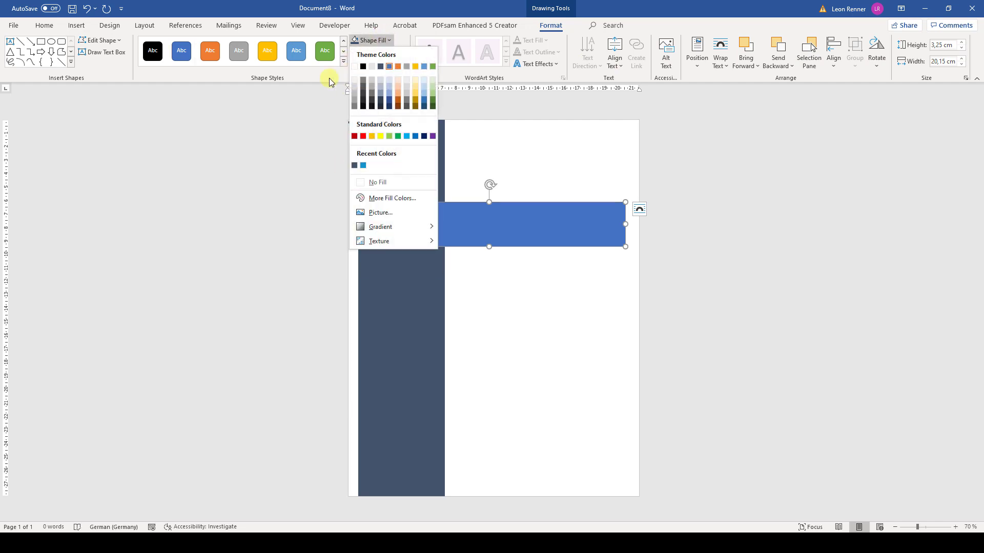
pyautogui.click(361, 197)
pyautogui.write('23')
pyautogui.press('Tab')
pyautogui.write('147')
pyautogui.press('Tab')
pyautogui.write('207')
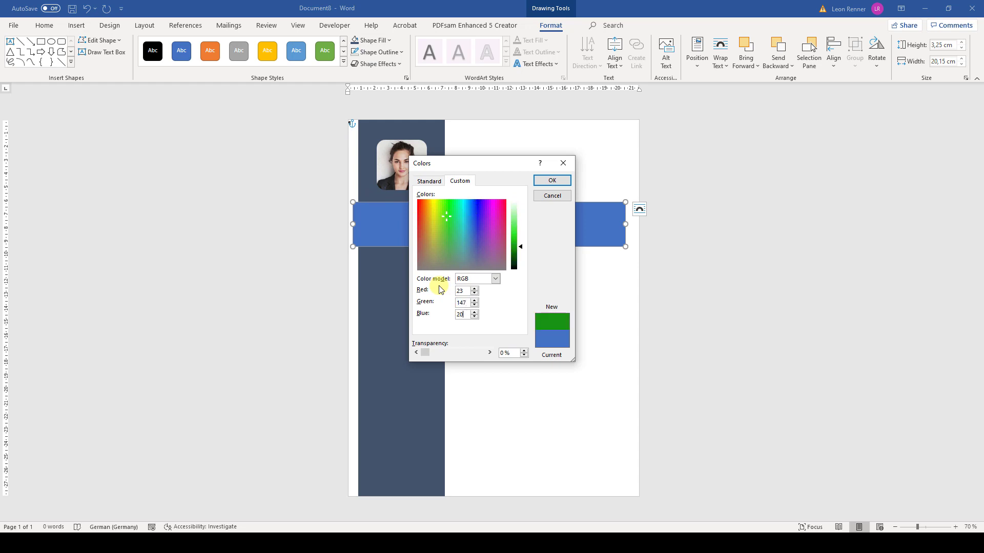
pyautogui.click(549, 181)
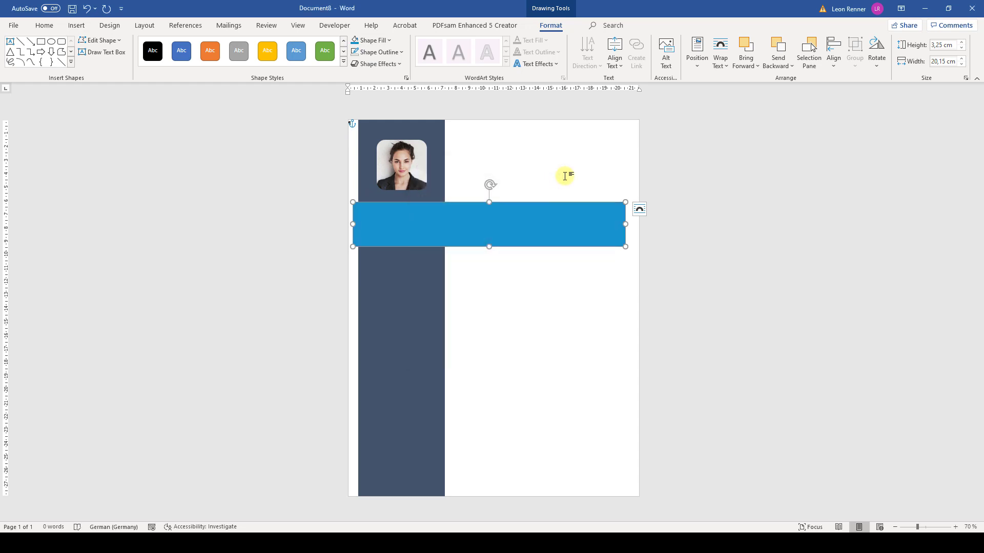
# - Position the banner left-aligned to the page, 1,2 cm below the page top
pyautogui.click(696, 53)
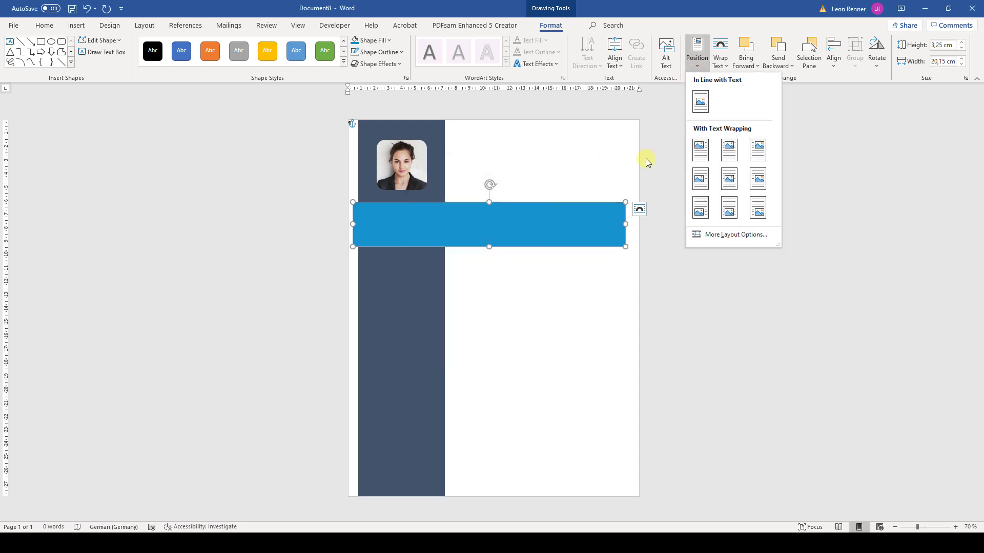
pyautogui.click(712, 234)
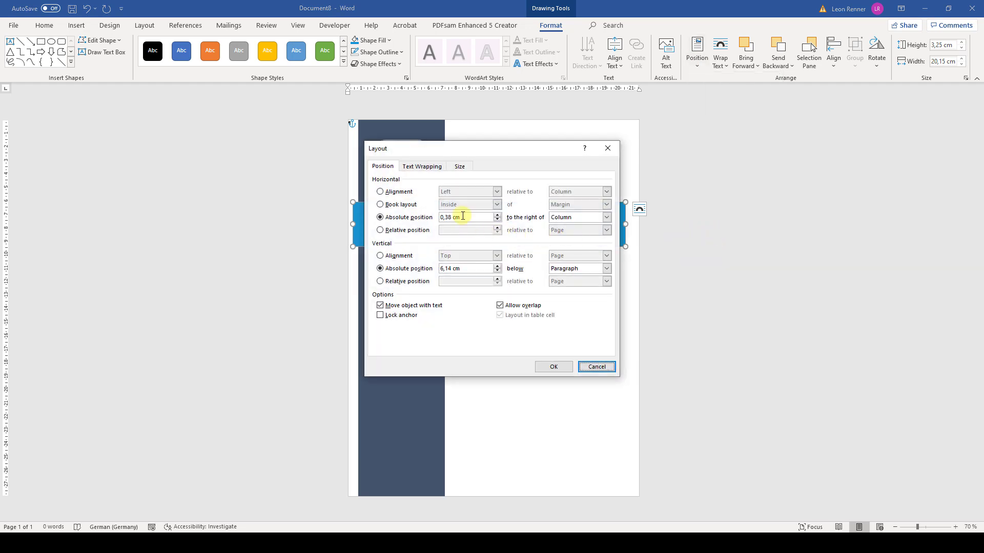
pyautogui.click(405, 192)
pyautogui.click(606, 192)
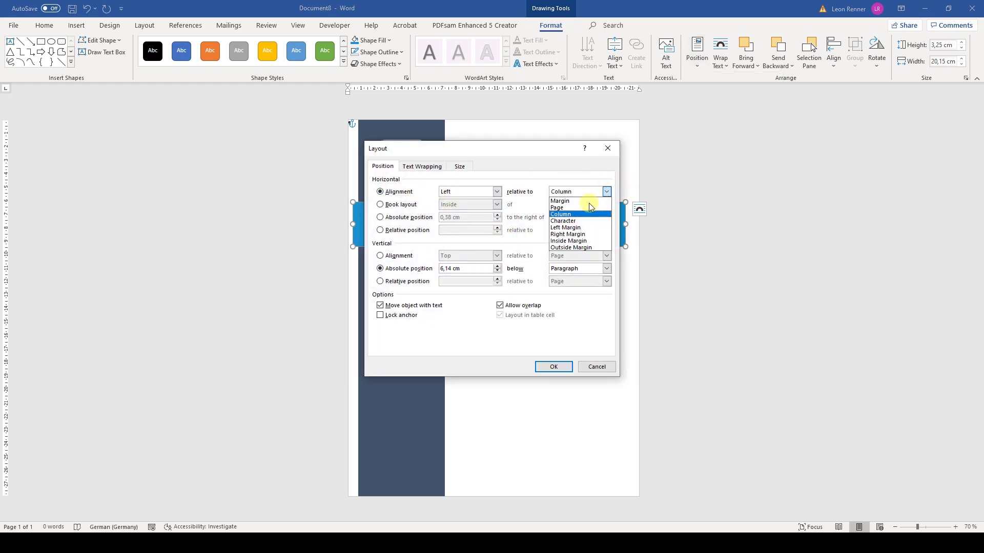
pyautogui.click(573, 208)
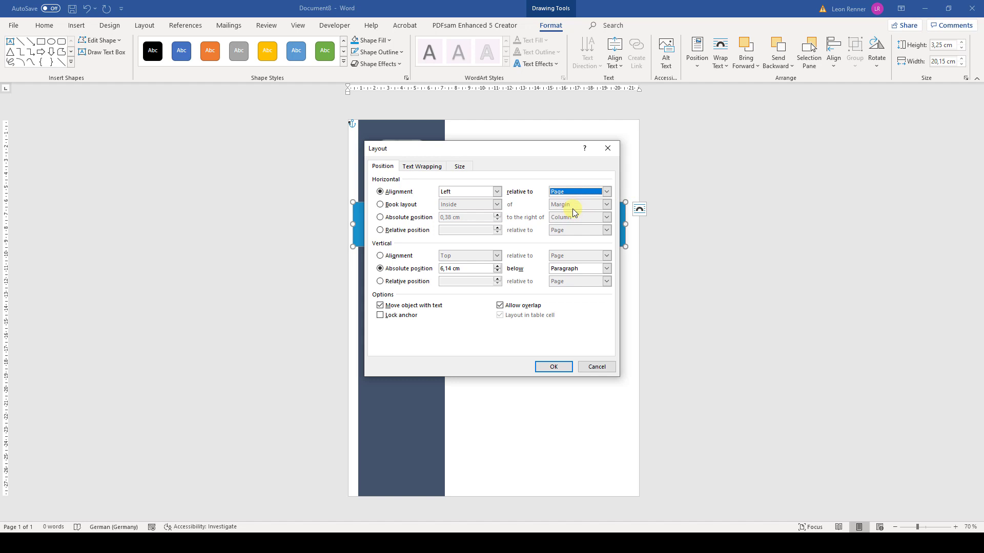
pyautogui.doubleClick(451, 268)
pyautogui.write('1')
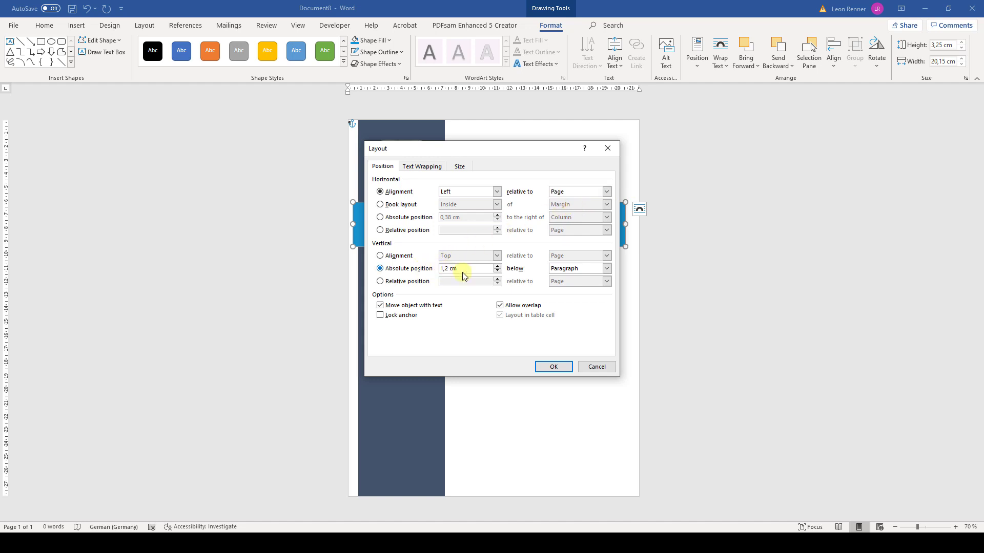
pyautogui.click(606, 269)
pyautogui.click(569, 285)
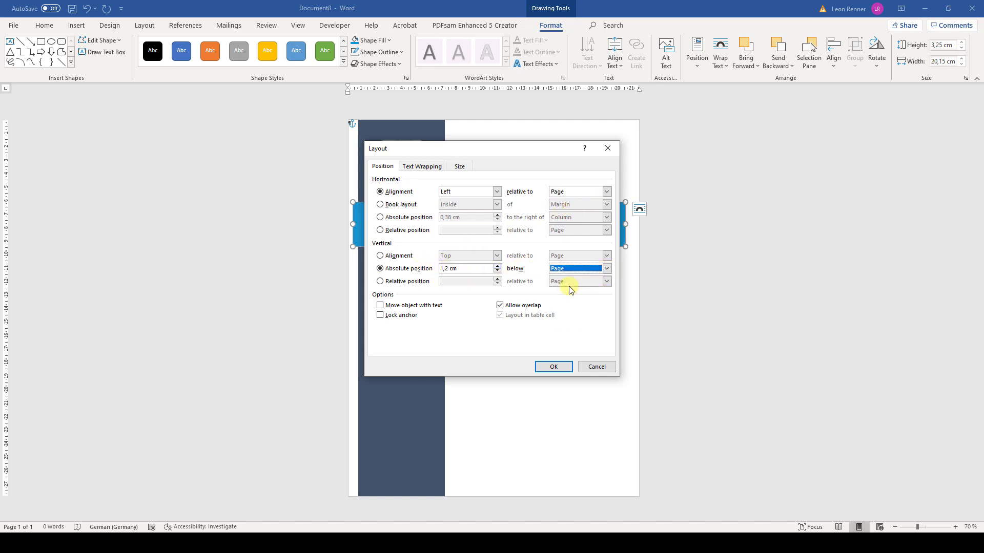
pyautogui.click(558, 367)
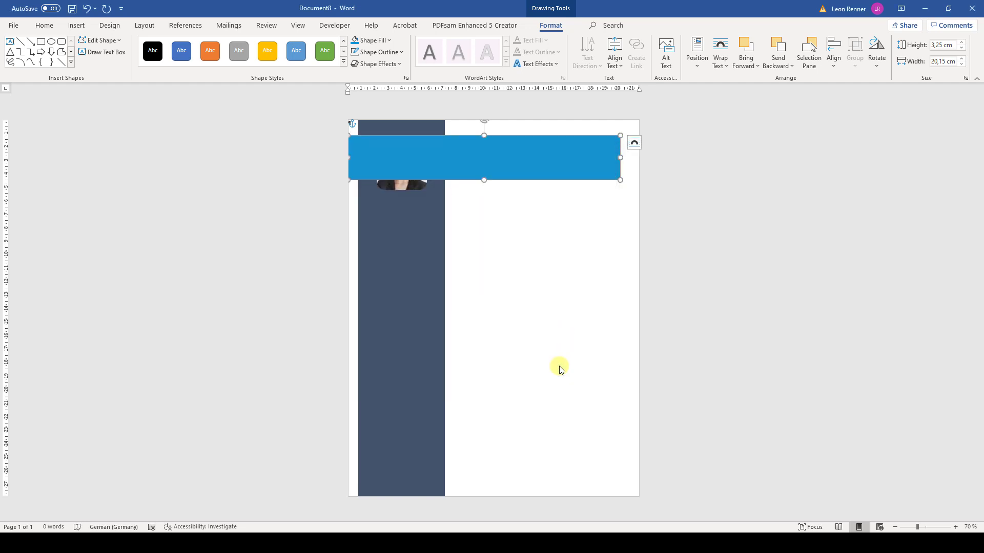
# - Set the banner's text wrapping to Behind Text
pyautogui.click(720, 65)
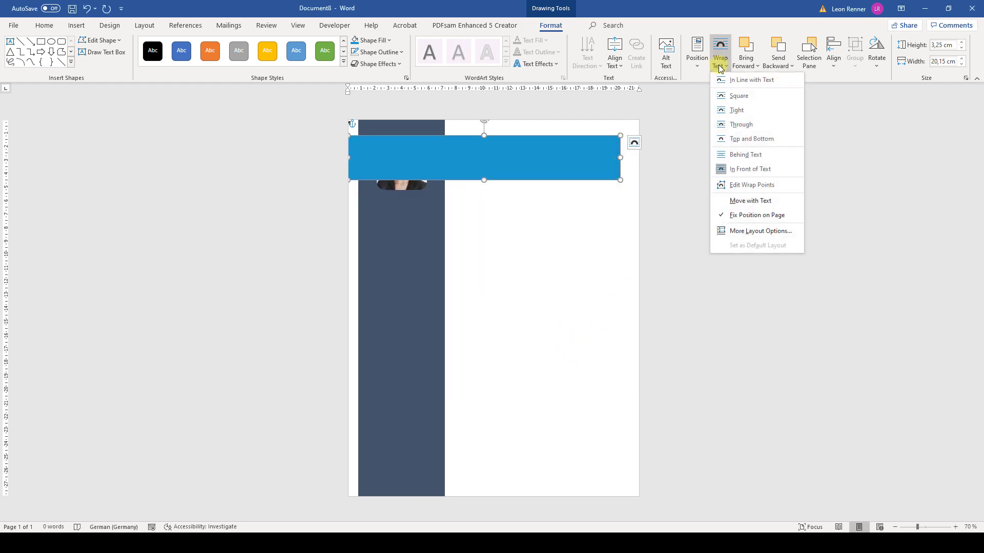
pyautogui.click(725, 155)
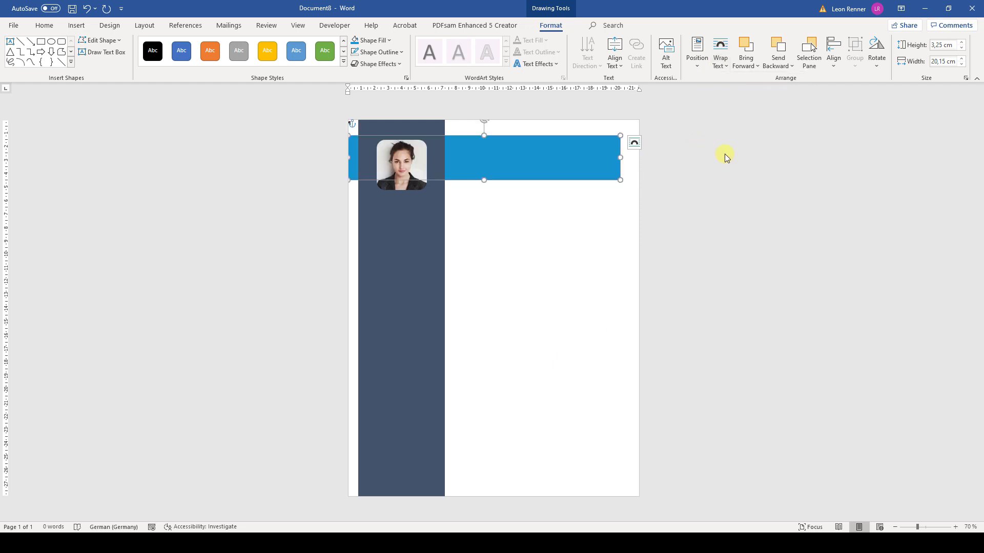
pyautogui.click(533, 217)
pyautogui.click(74, 25)
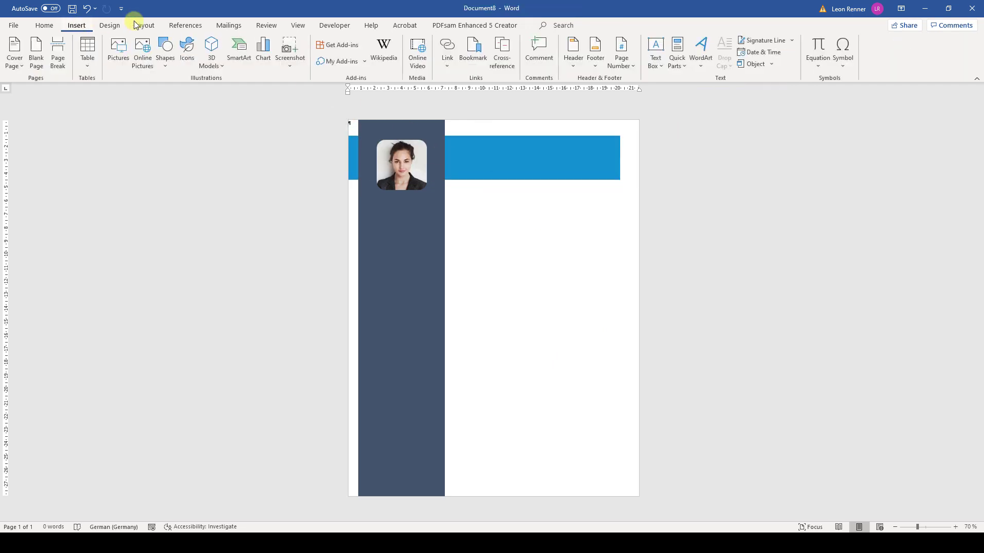
# - Add a simple text box reading JANE SMITH in the banner, with no outline or fill
pyautogui.click(664, 74)
pyautogui.click(677, 126)
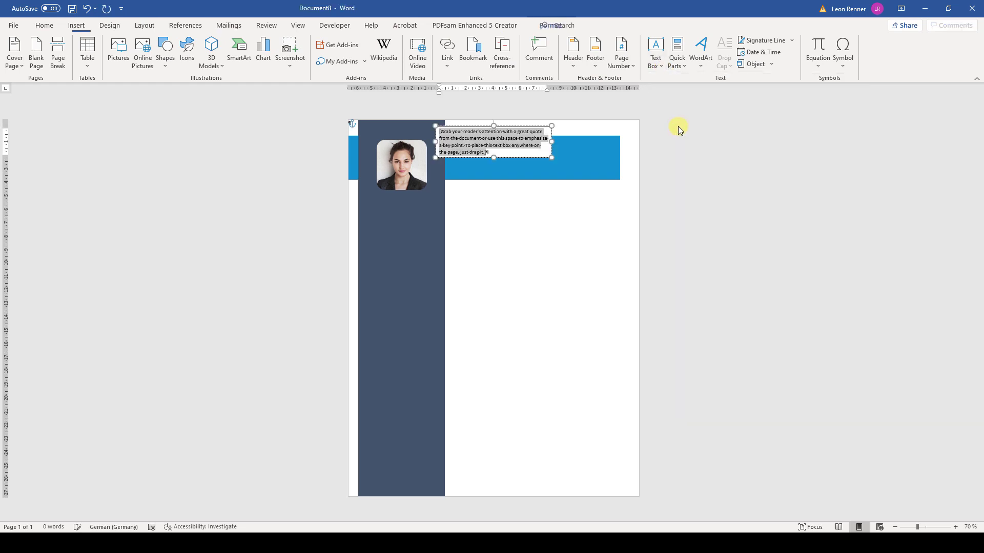
pyautogui.write('JANE SMITH')
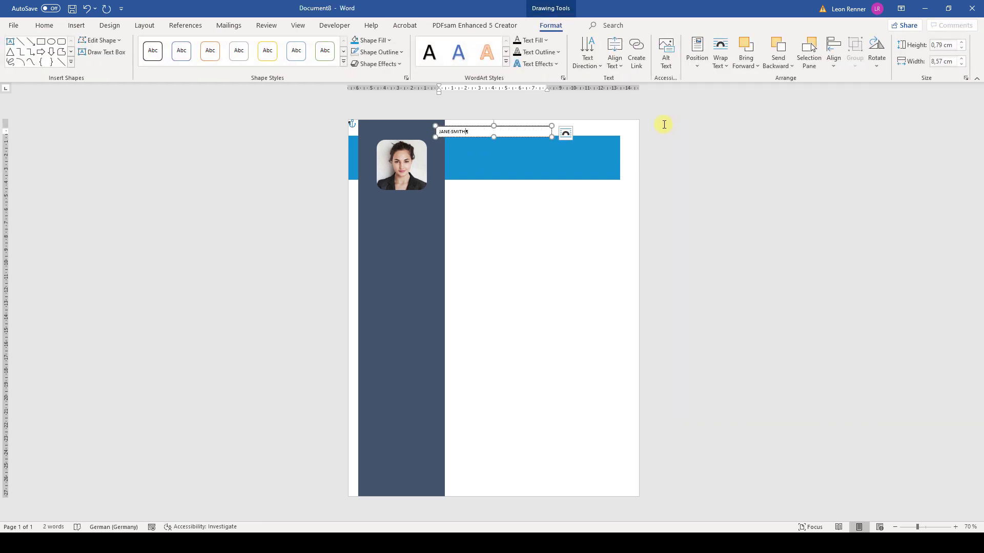
pyautogui.moveTo(462, 128); pyautogui.dragTo(493, 152)
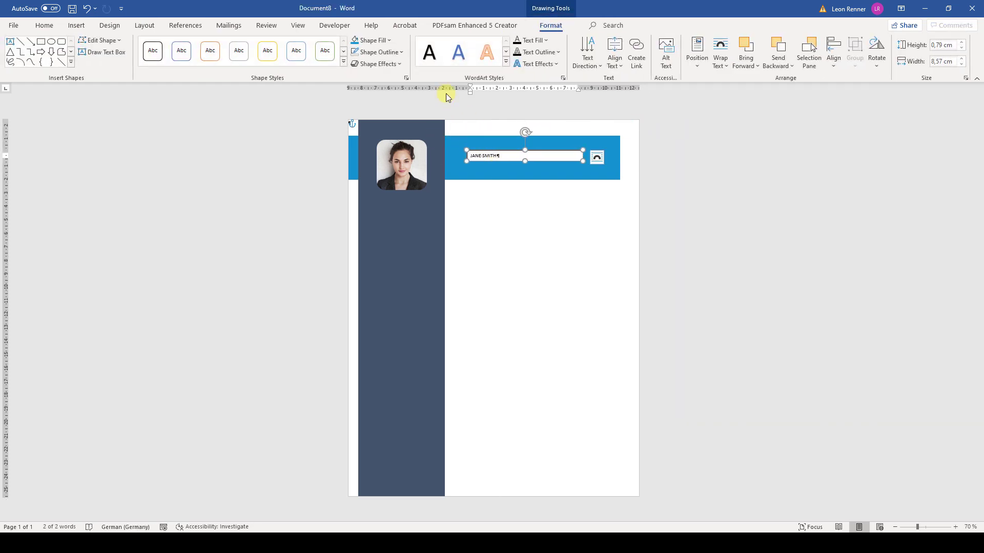
pyautogui.click(399, 53)
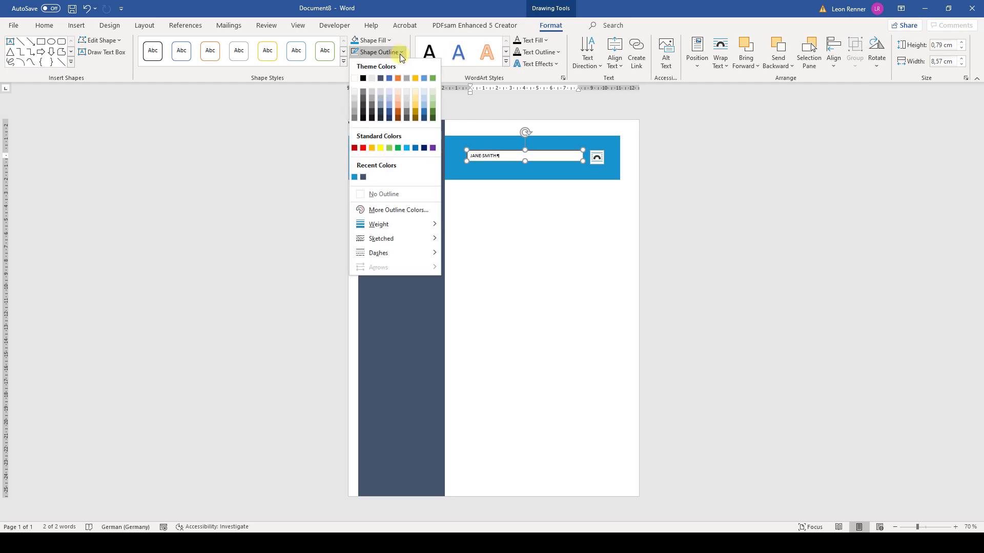
pyautogui.click(380, 197)
pyautogui.click(371, 40)
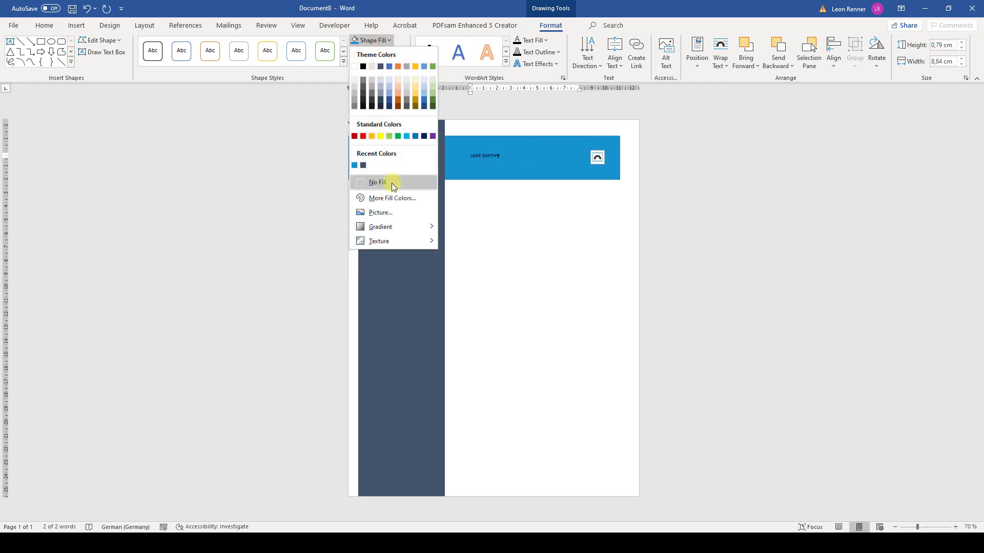
pyautogui.click(378, 183)
# - Format JANE SMITH as bold, 40 pt, Candara, white
pyautogui.moveTo(470, 155)
pyautogui.mouseDown()
pyautogui.moveTo(498, 154)
pyautogui.moveTo(461, 154)
pyautogui.mouseUp()
pyautogui.click(461, 141)
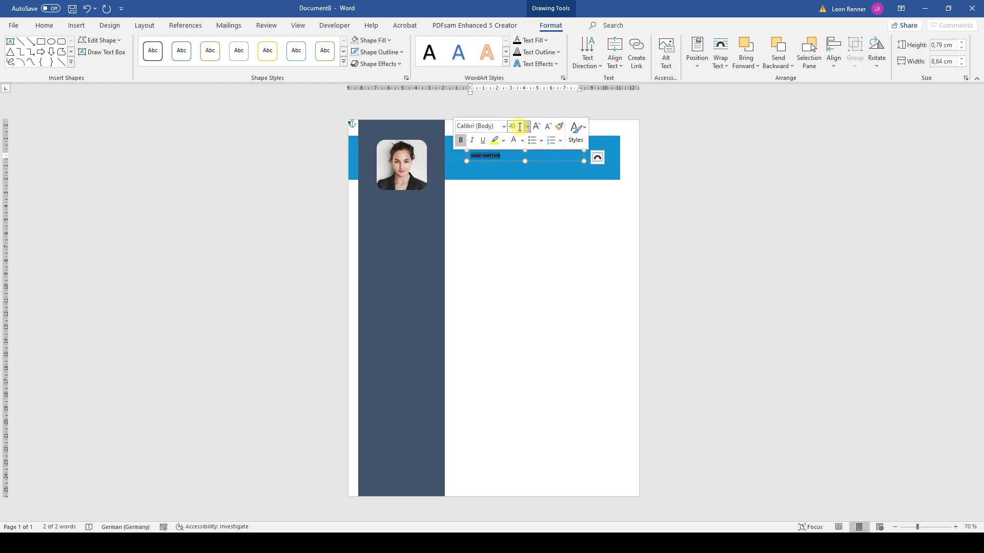
pyautogui.write('40')
pyautogui.press('Return')
pyautogui.click(503, 126)
pyautogui.moveTo(604, 146); pyautogui.dragTo(610, 196)
pyautogui.click(500, 298)
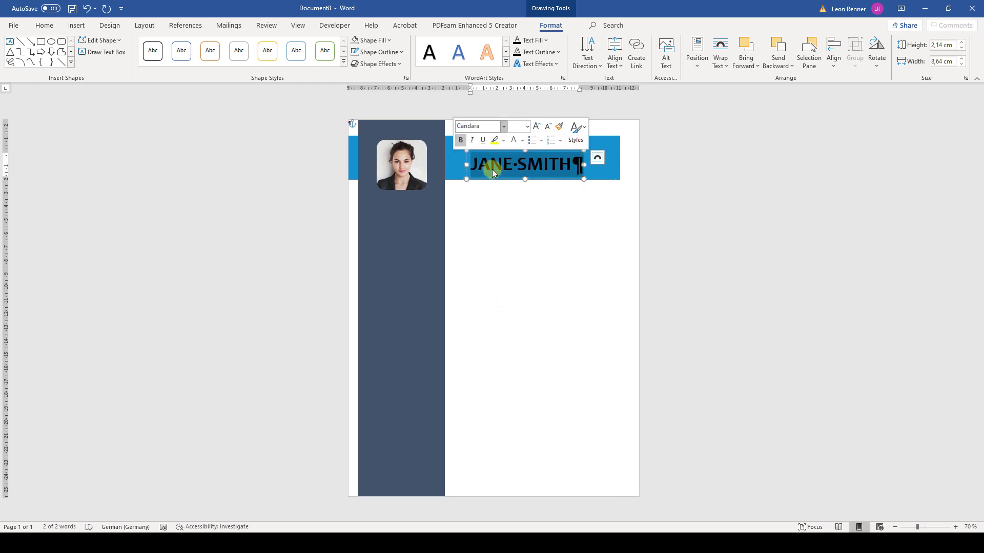
pyautogui.click(514, 143)
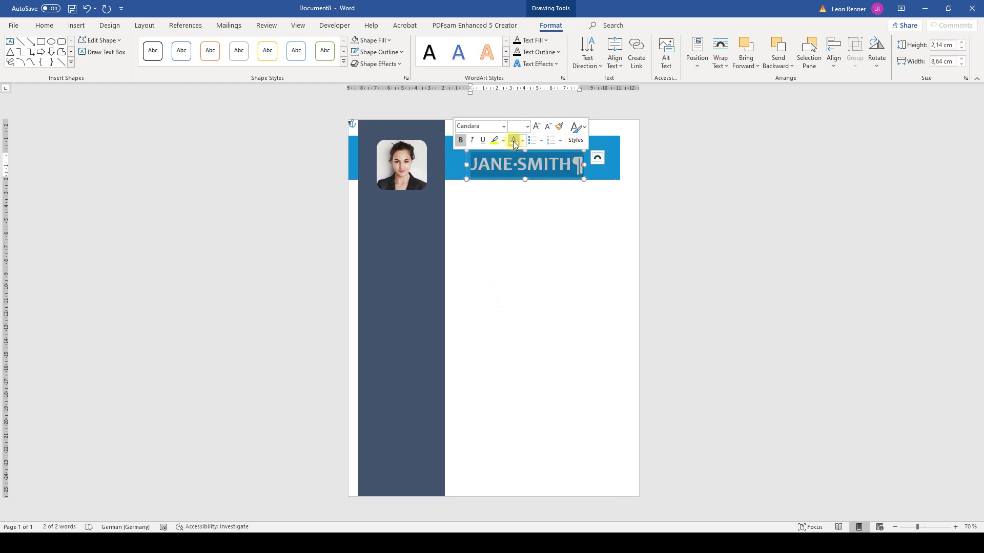
pyautogui.click(520, 210)
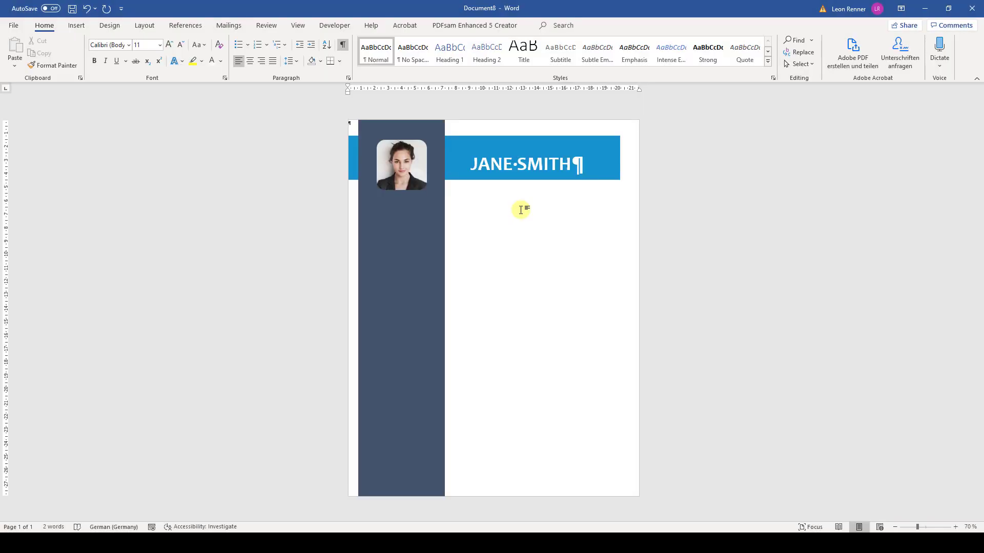
# - Middle-align the JANE SMITH box on the banner, group them, and set the group behind text
pyautogui.click(456, 140)
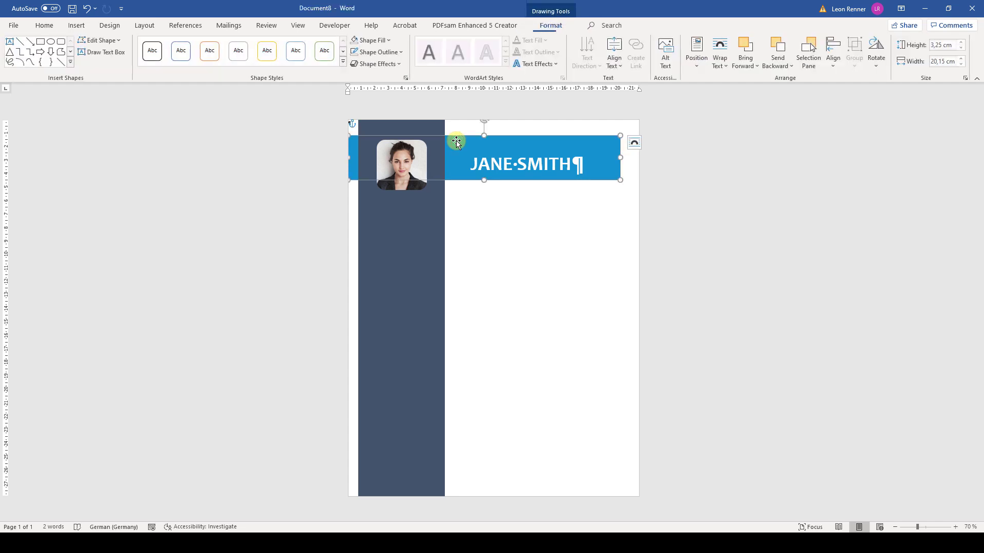
pyautogui.keyDown('ctrl'); pyautogui.click(501, 150); pyautogui.keyUp('ctrl')
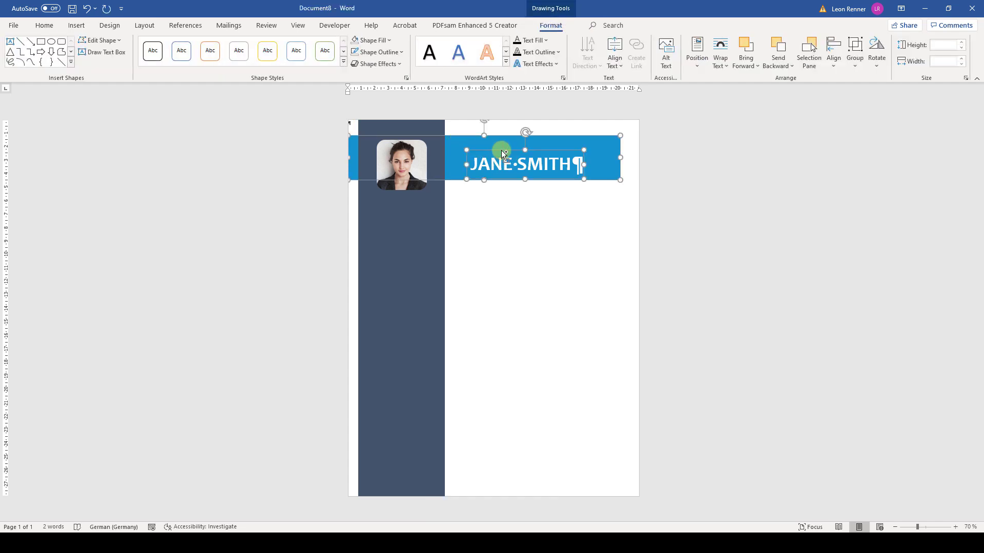
pyautogui.click(833, 55)
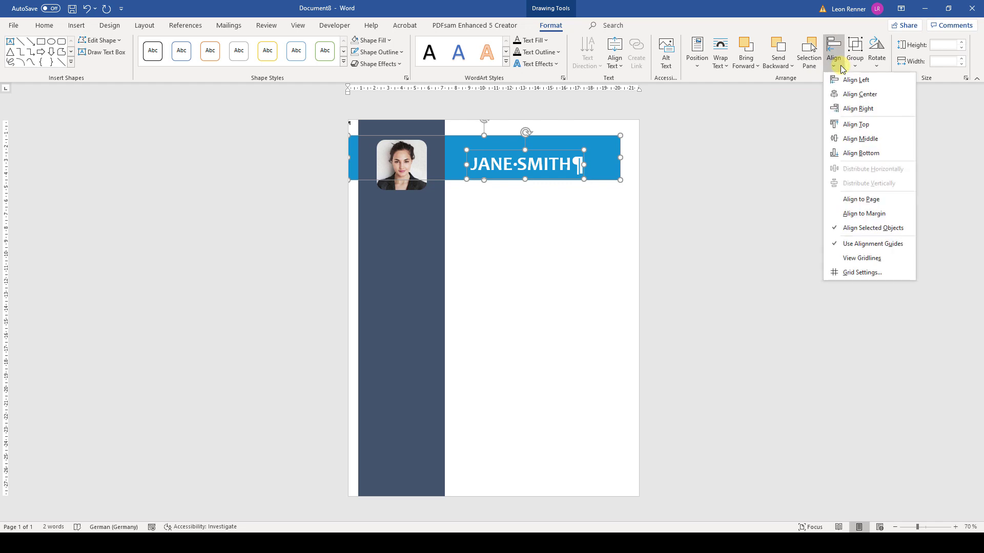
pyautogui.click(844, 139)
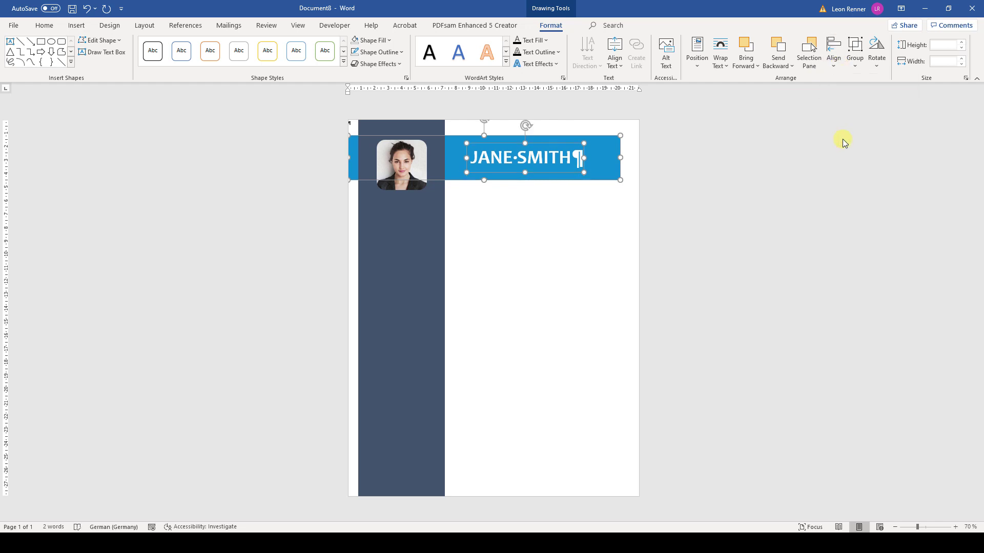
pyautogui.click(854, 72)
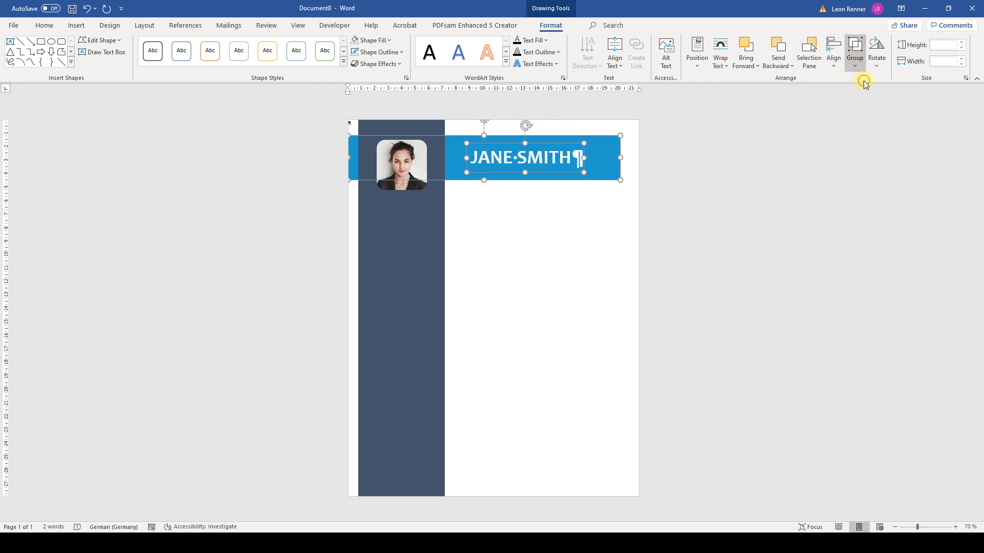
pyautogui.click(863, 81)
pyautogui.click(720, 64)
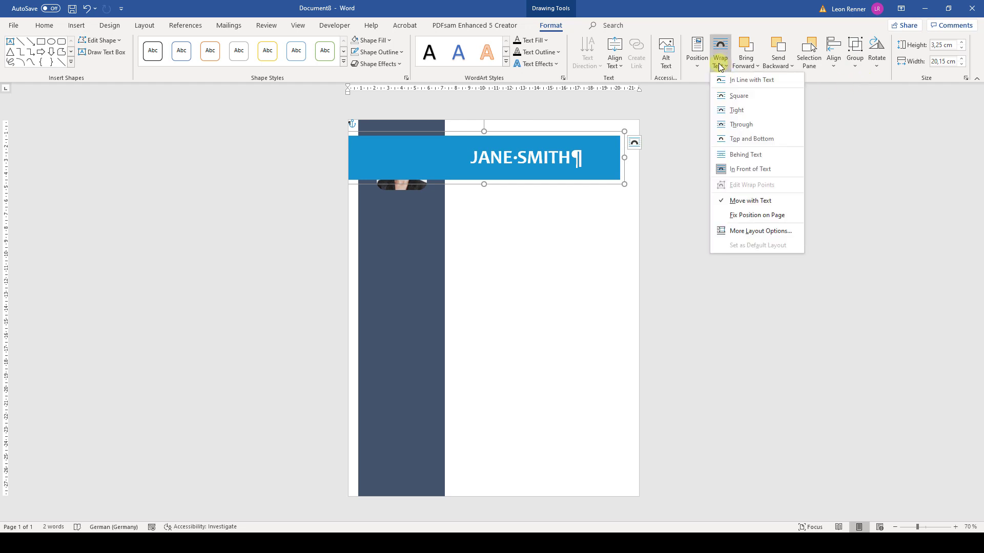
pyautogui.click(723, 153)
pyautogui.click(534, 202)
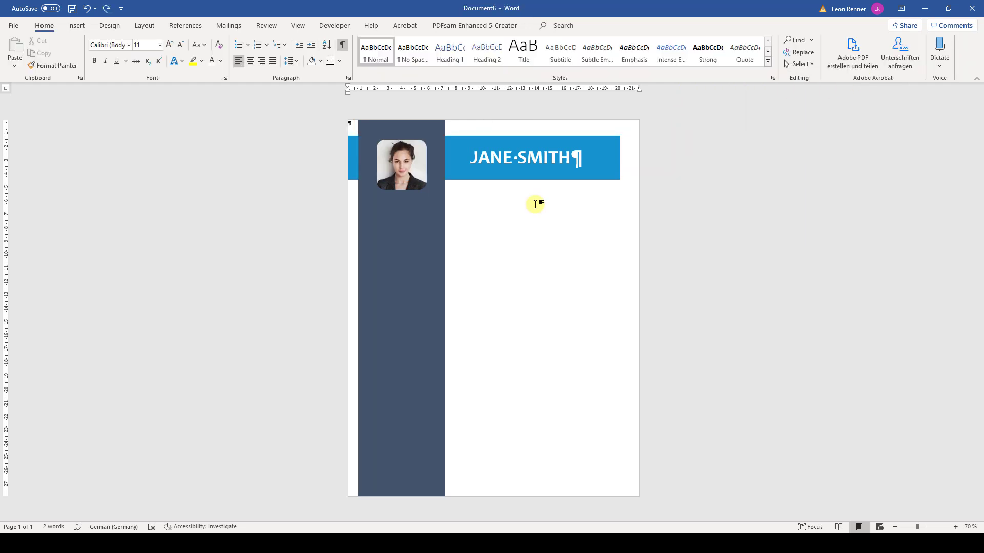
# - Nudge the portrait up two steps so it sits centred on the banner
pyautogui.click(392, 162)
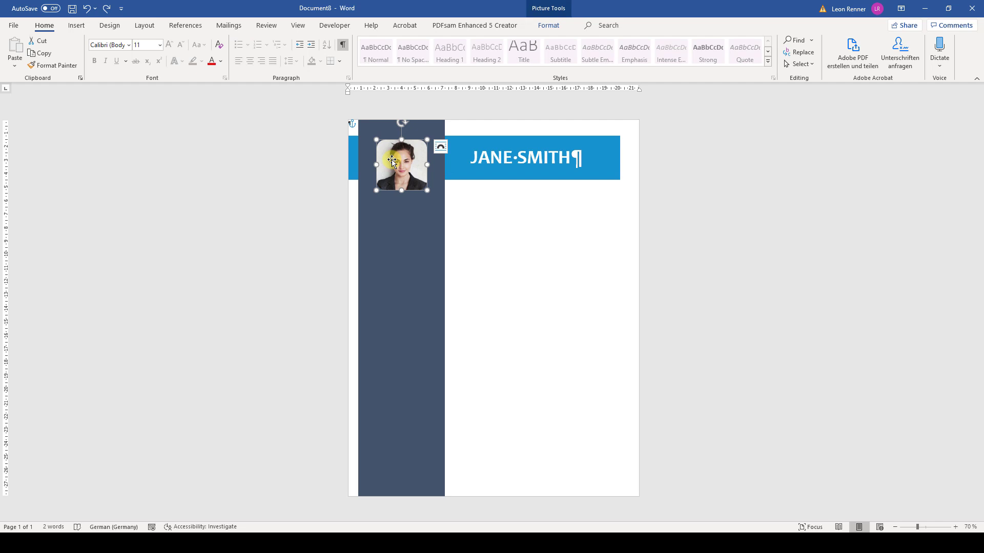
pyautogui.press('Up')
pyautogui.press('Up')
pyautogui.press('Up')
pyautogui.press('Up')
pyautogui.press('Up')
pyautogui.press('Up')
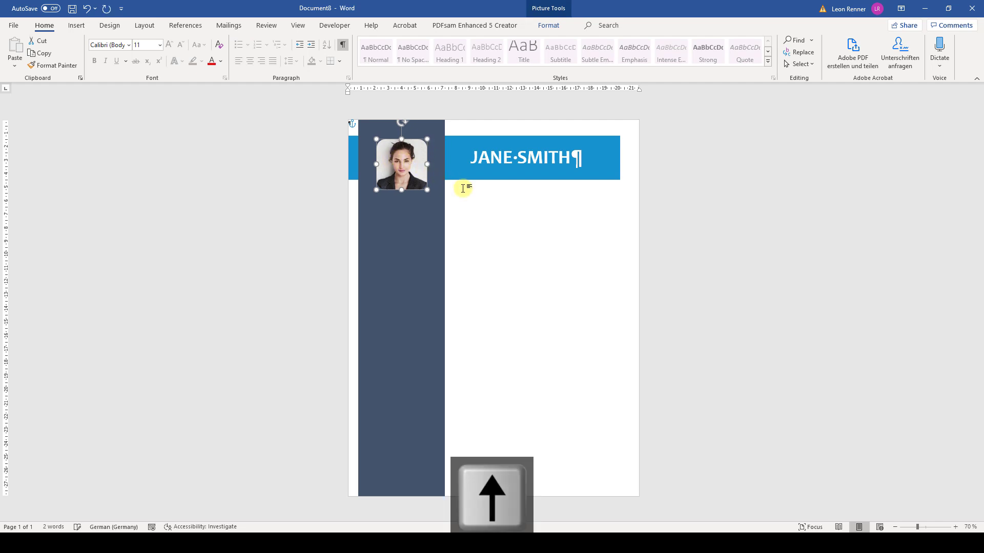
pyautogui.press('Up')
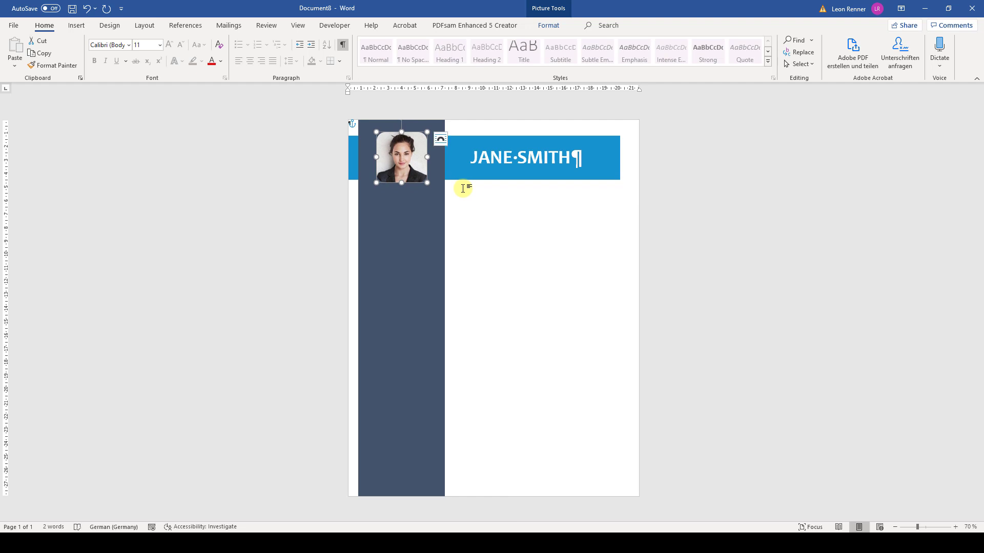
pyautogui.click(468, 201)
pyautogui.click(77, 26)
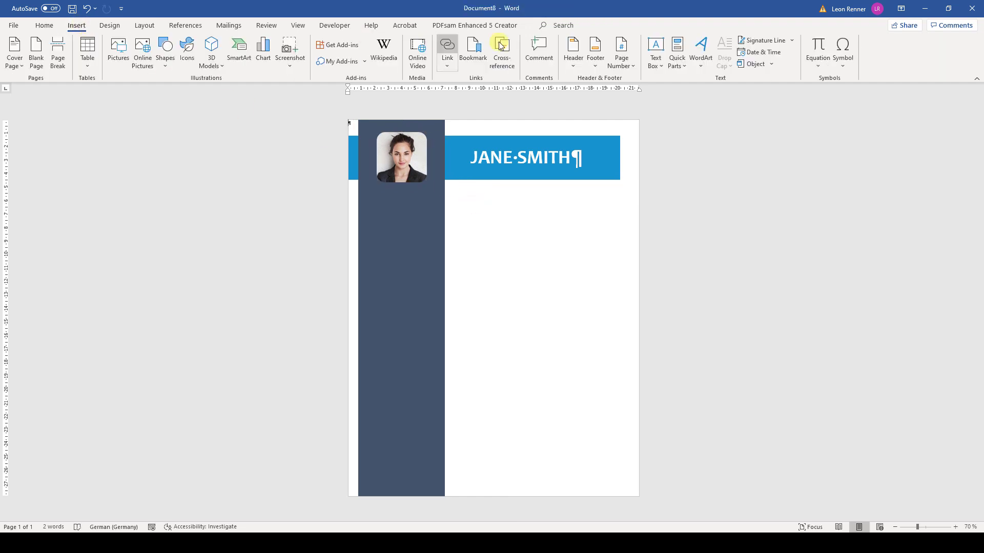
# - Insert a simple text box below the photo in the sidebar and type CONTACT in it
pyautogui.click(658, 75)
pyautogui.click(663, 103)
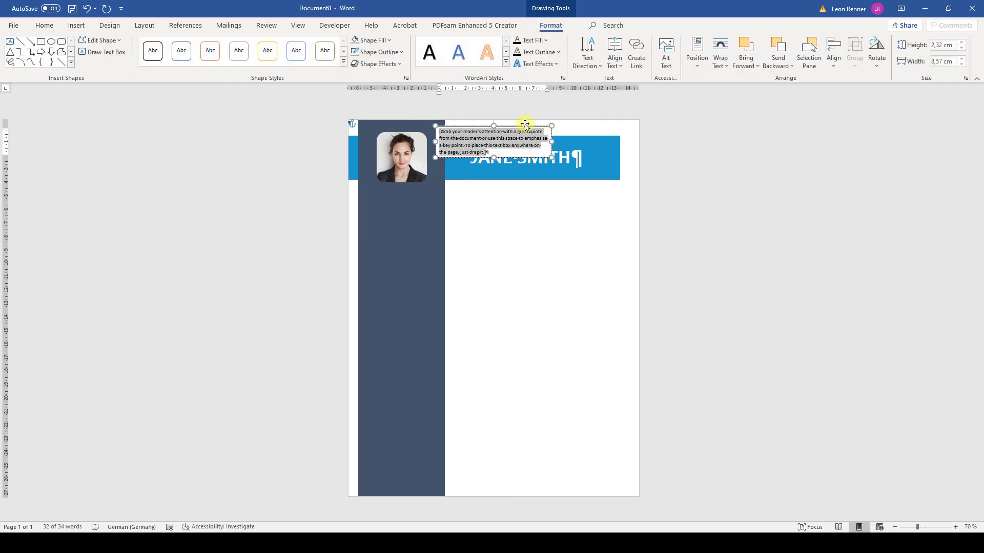
pyautogui.moveTo(517, 127); pyautogui.dragTo(430, 201)
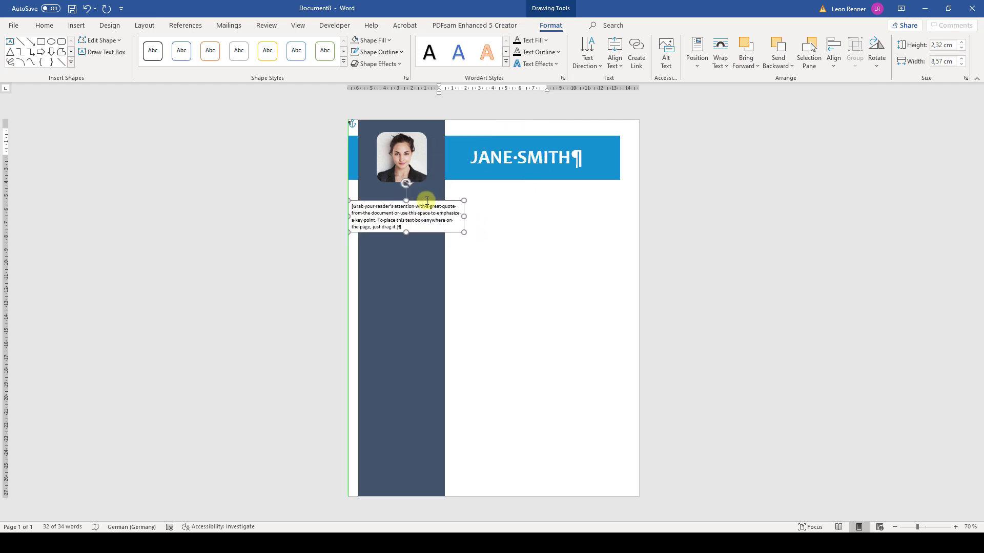
pyautogui.click(956, 527)
pyautogui.click(956, 527)
pyautogui.click(956, 527)
pyautogui.click(956, 527)
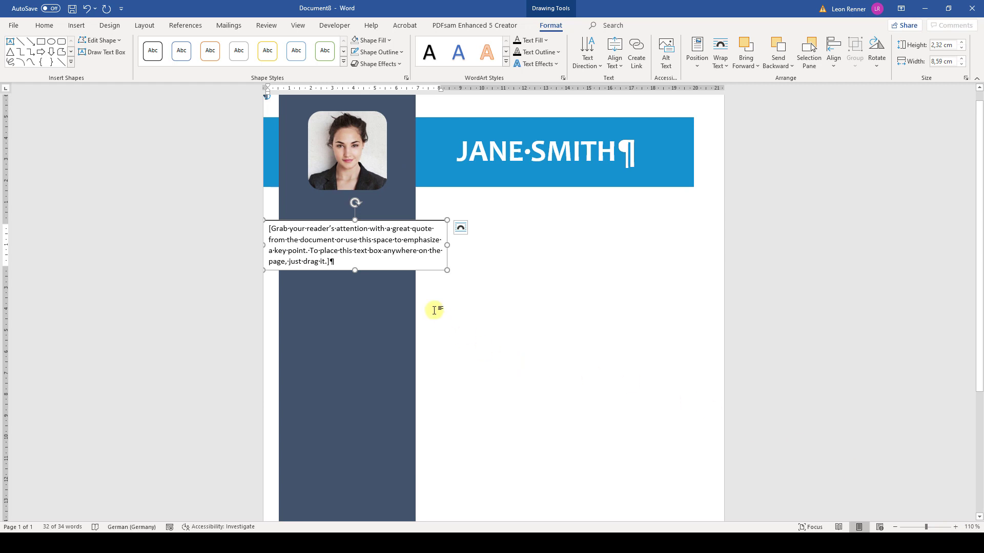
pyautogui.click(331, 249)
pyautogui.write('CONTACT')
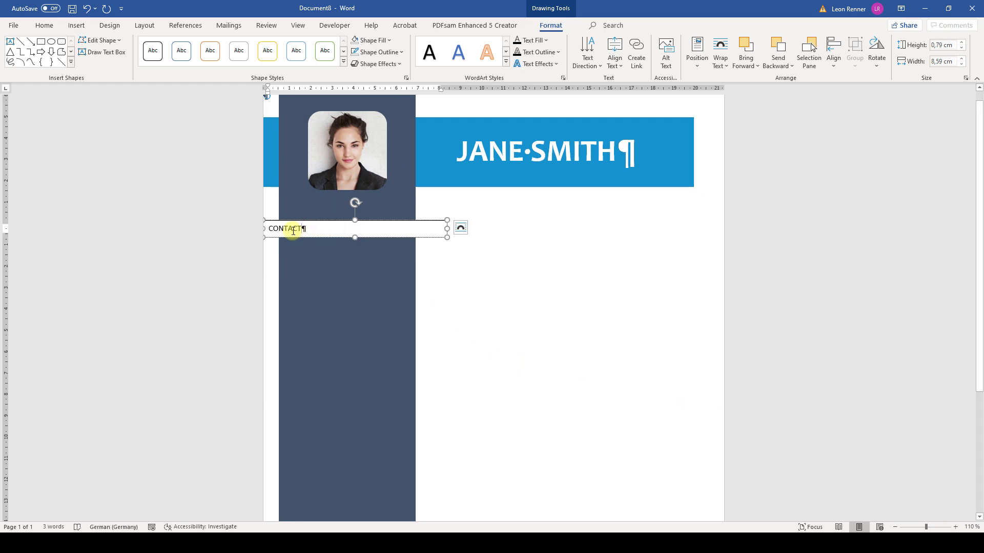
pyautogui.moveTo(308, 229); pyautogui.dragTo(267, 230)
# - Set CONTACT to 16 pt Candara Light and remove the box's outline and fill
pyautogui.click(340, 203)
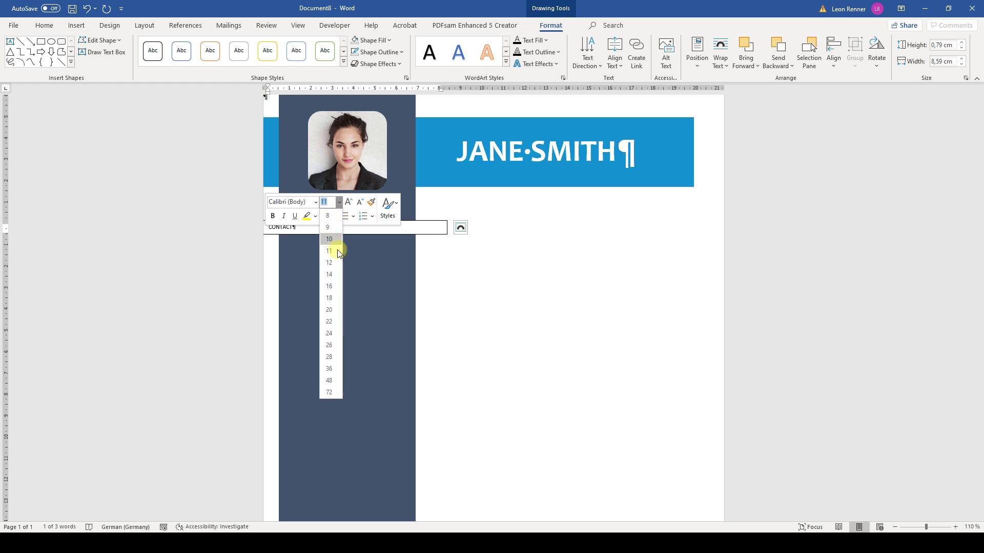
pyautogui.click(329, 285)
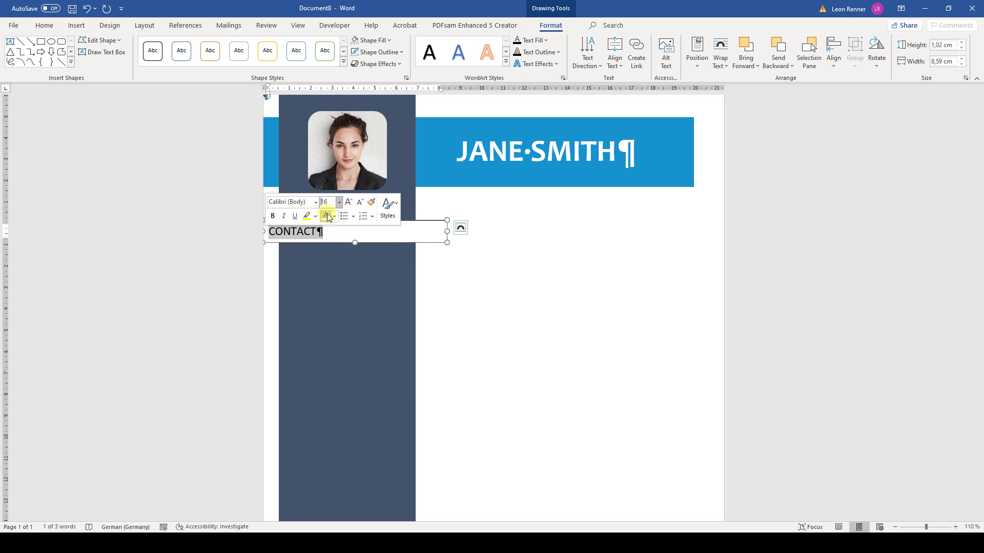
pyautogui.click(315, 201)
pyautogui.moveTo(415, 225); pyautogui.dragTo(417, 265)
pyautogui.click(333, 363)
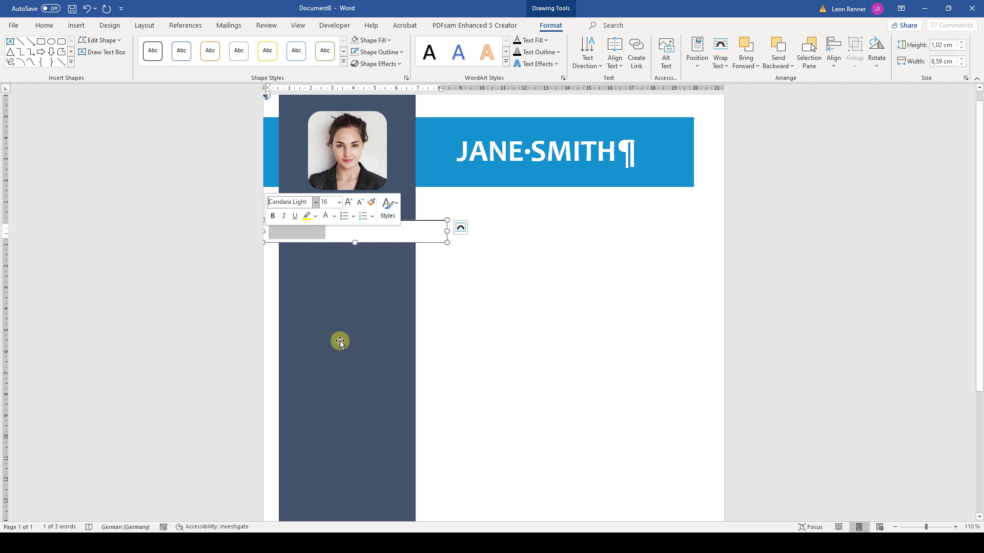
pyautogui.click(396, 242)
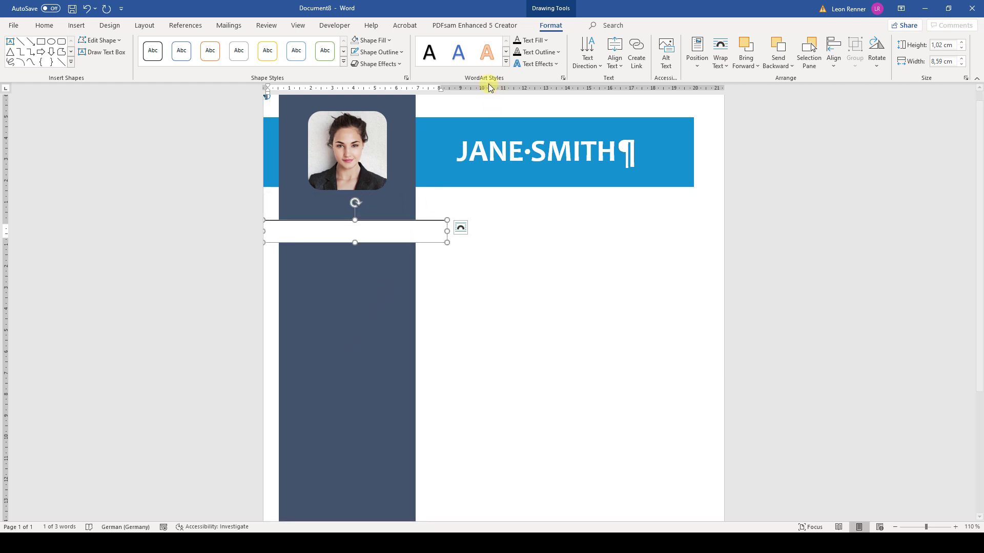
pyautogui.click(399, 53)
pyautogui.click(376, 194)
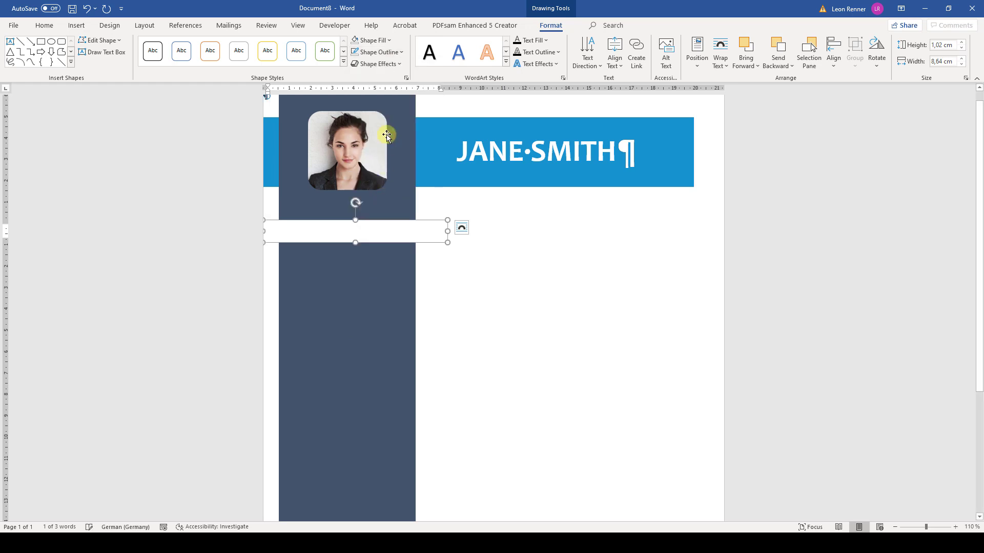
pyautogui.click(383, 40)
pyautogui.click(378, 182)
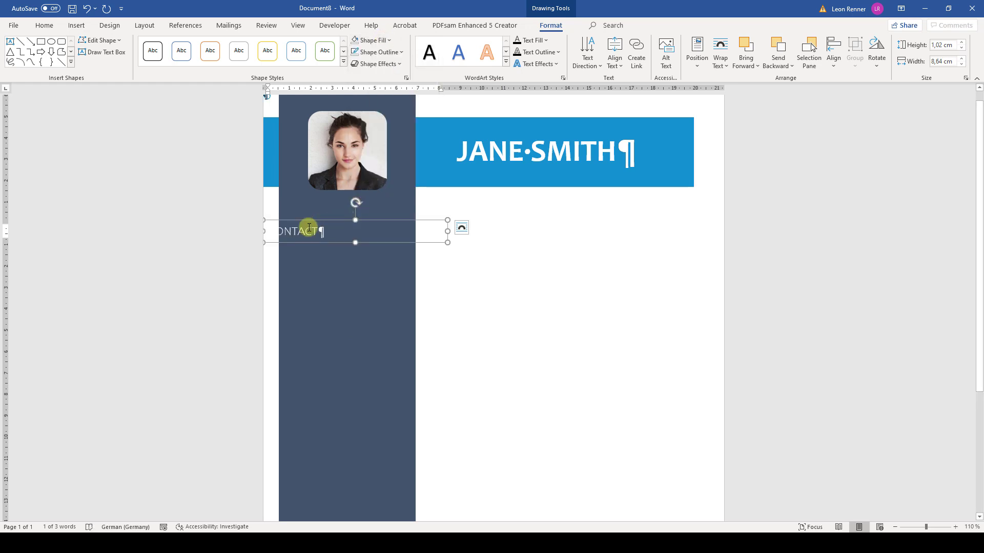
# - Narrow the CONTACT box to the 6,38 cm sidebar width and centre the text
pyautogui.moveTo(264, 231); pyautogui.dragTo(278, 231)
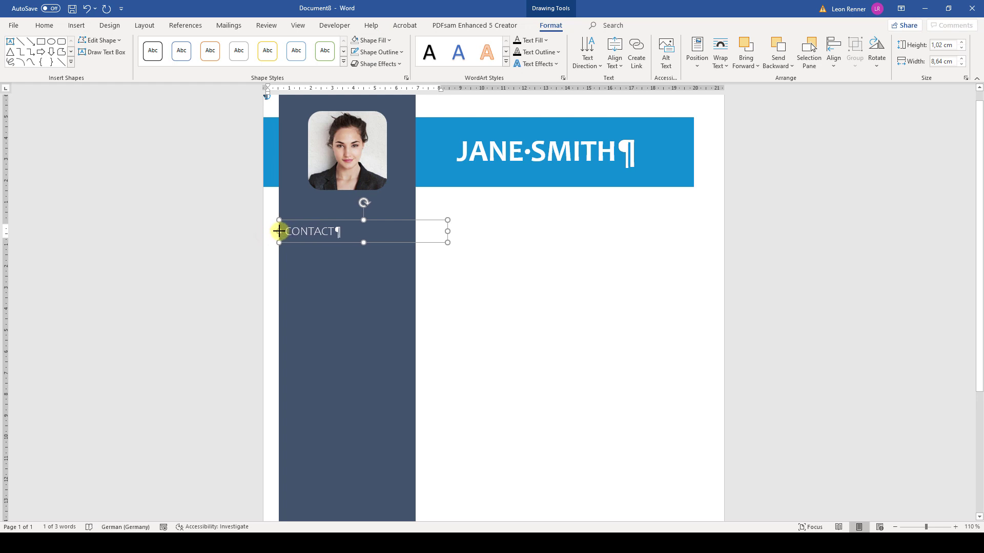
pyautogui.moveTo(448, 230); pyautogui.dragTo(414, 229)
pyautogui.moveTo(333, 228); pyautogui.dragTo(204, 149)
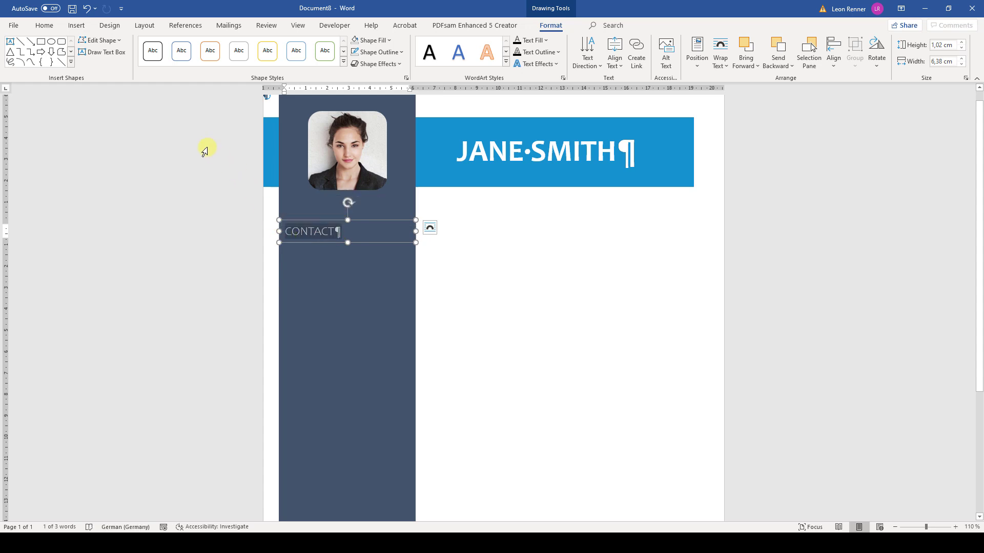
pyautogui.click(45, 26)
pyautogui.click(250, 61)
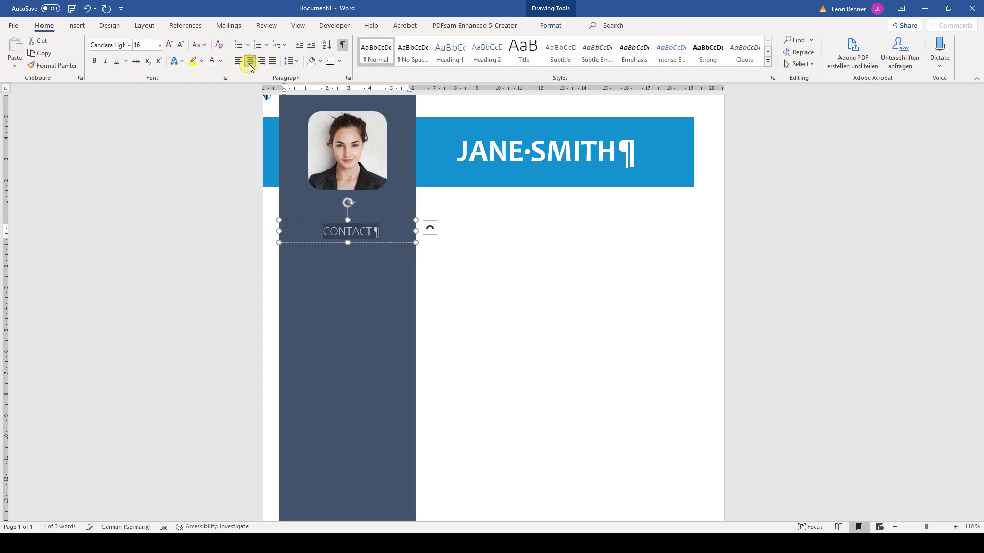
pyautogui.click(458, 255)
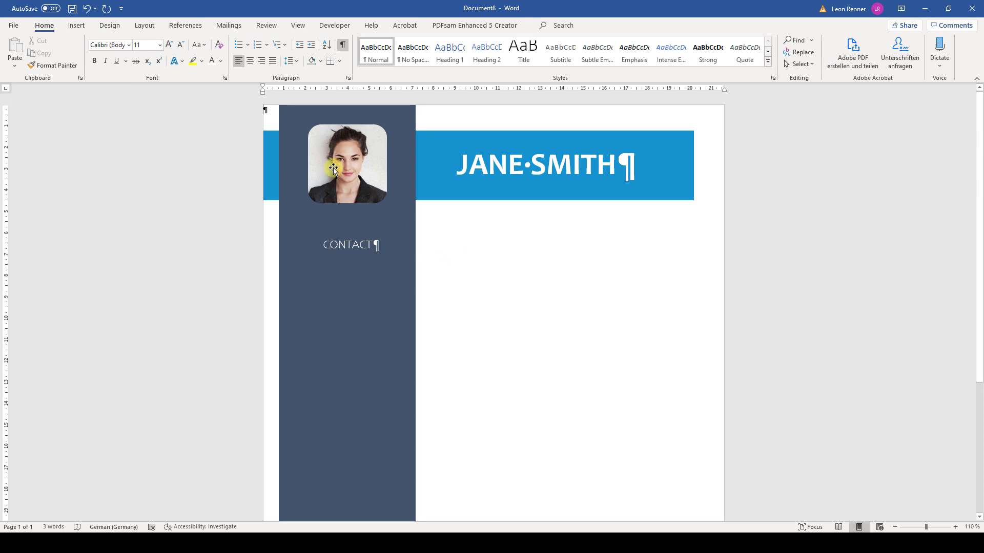
pyautogui.click(77, 28)
pyautogui.click(164, 58)
pyautogui.click(166, 93)
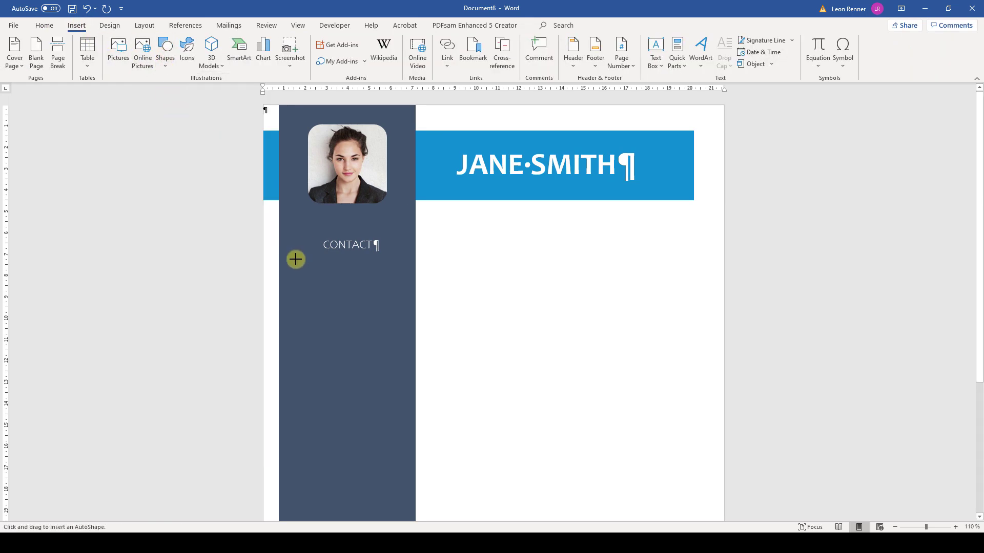
# - Draw a white line under CONTACT and set its thickness
pyautogui.moveTo(288, 261); pyautogui.dragTo(405, 260)
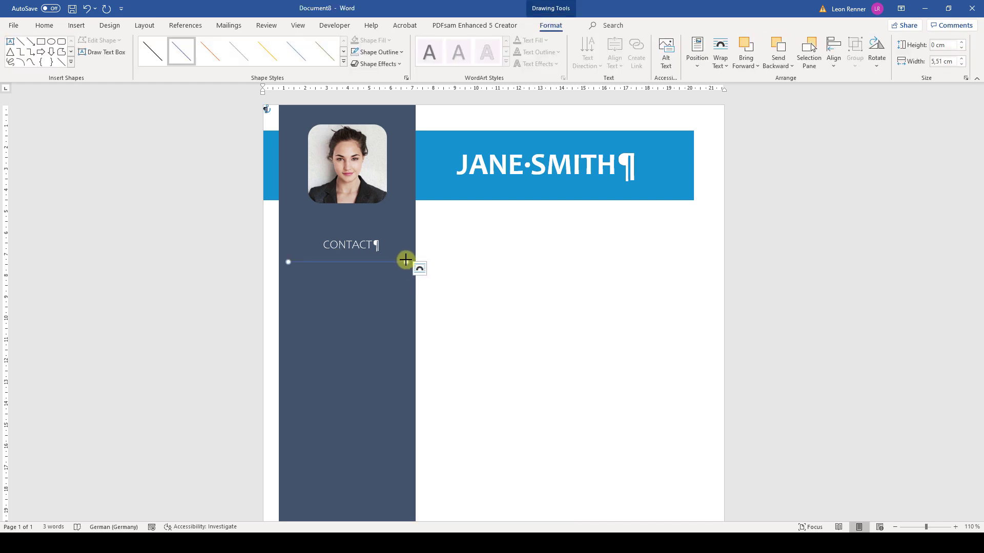
pyautogui.click(401, 52)
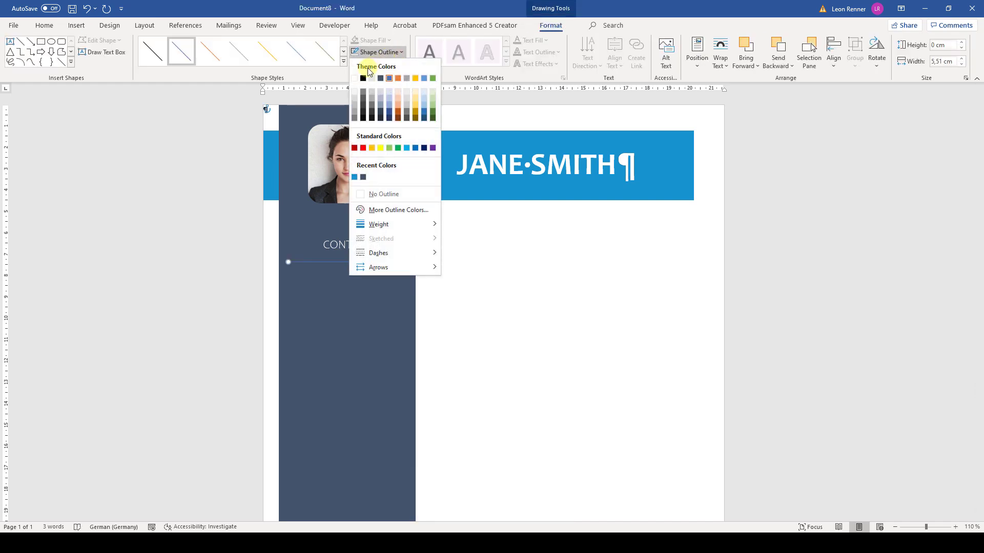
pyautogui.click(354, 78)
pyautogui.click(397, 52)
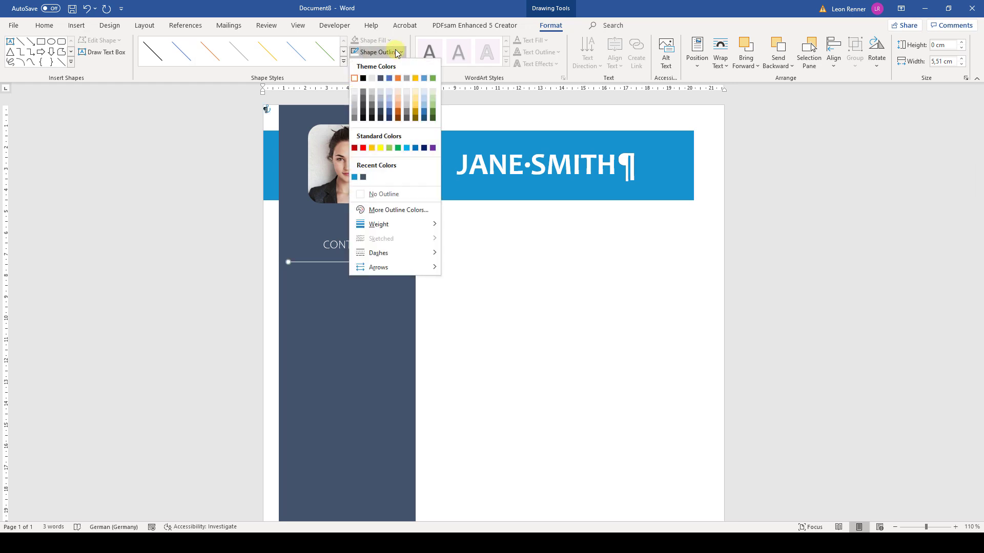
pyautogui.moveTo(424, 226)
pyautogui.click(469, 227)
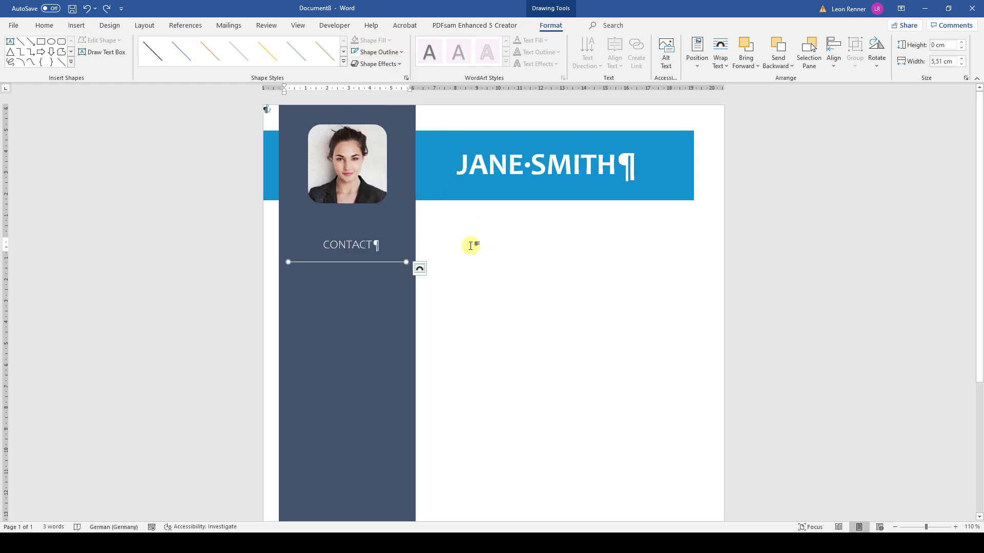
# - Centre the line under the CONTACT box, group them, and nudge the line up closer
pyautogui.keyDown('shift'); pyautogui.click(347, 241); pyautogui.keyUp('shift')
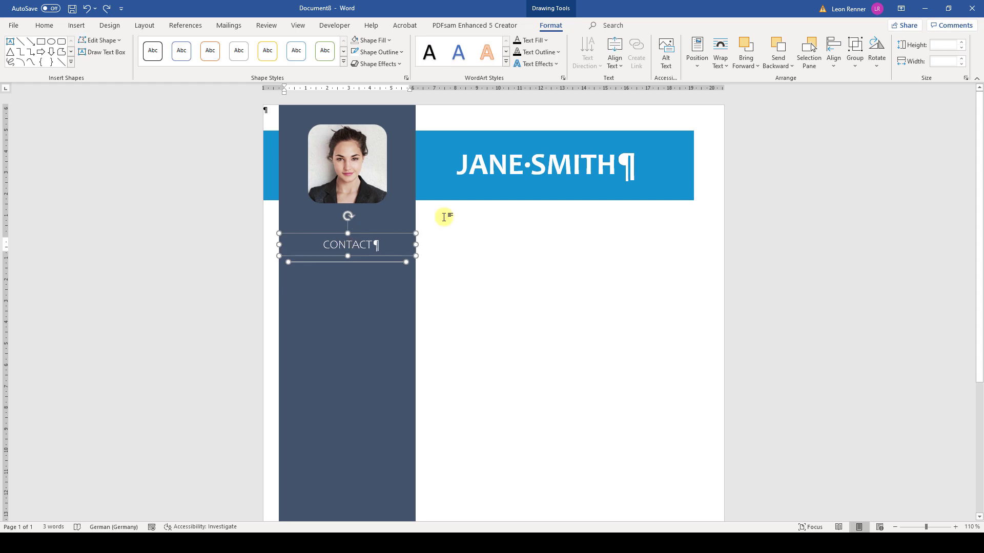
pyautogui.click(833, 52)
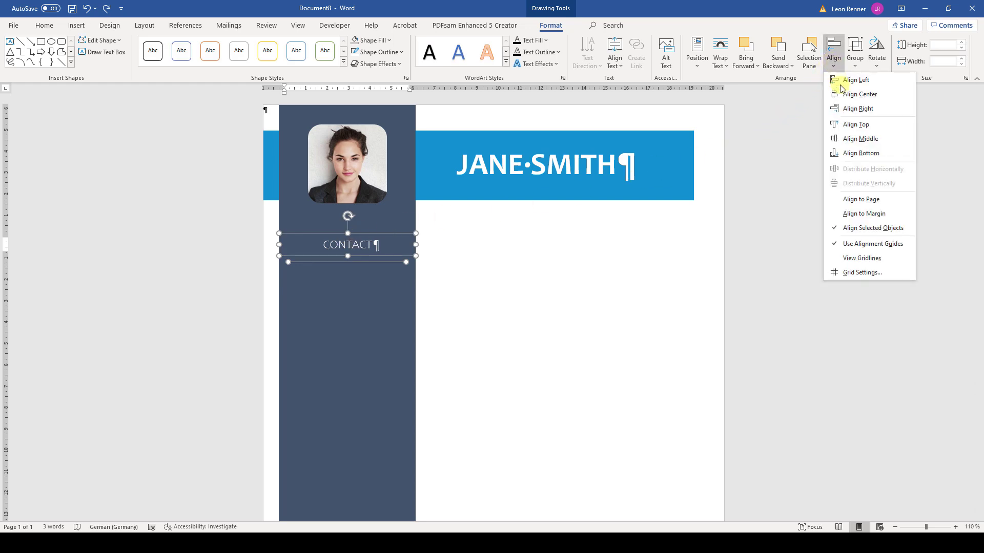
pyautogui.click(844, 95)
pyautogui.click(855, 54)
pyautogui.click(860, 79)
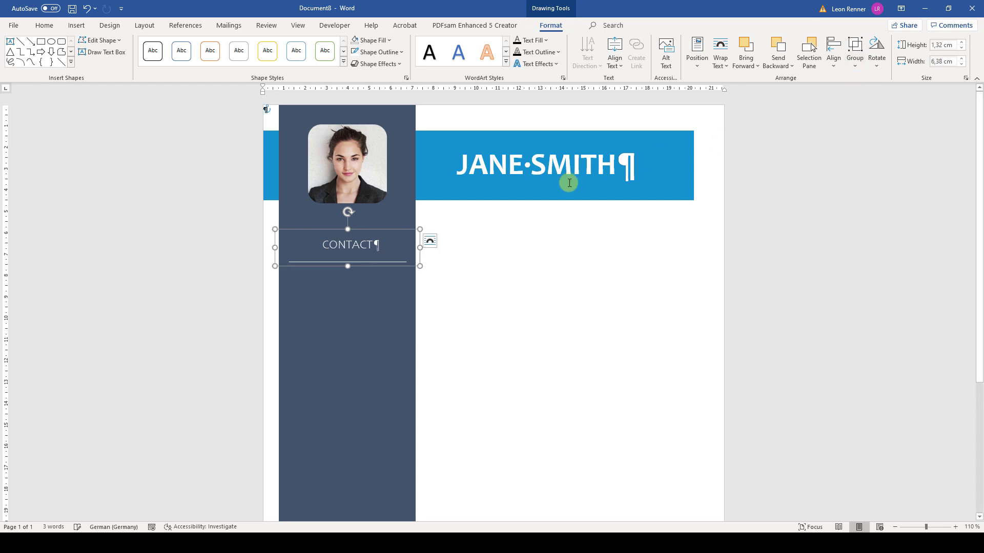
pyautogui.click(380, 263)
pyautogui.press('Up')
pyautogui.press('Up')
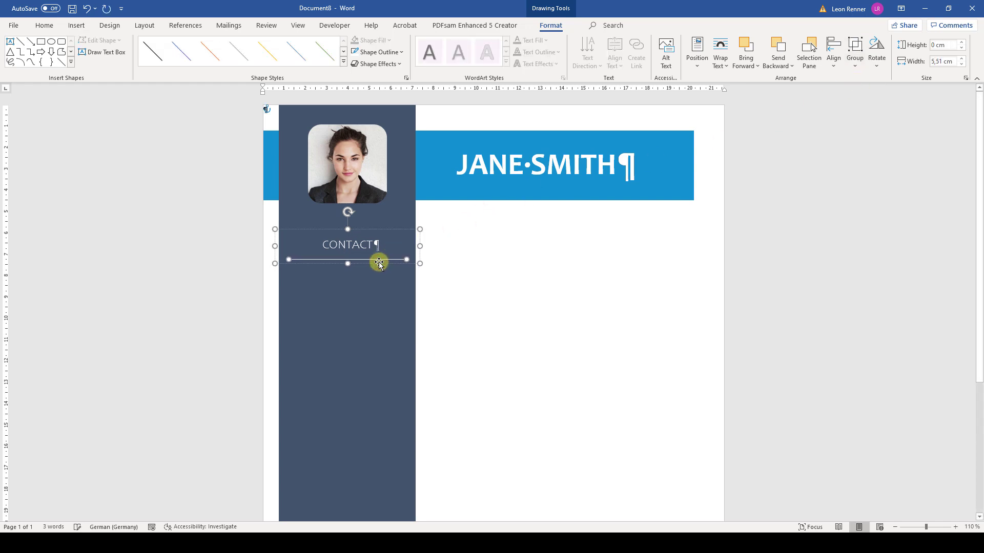
pyautogui.hotkey('ctrl', 'Up')
pyautogui.hotkey('ctrl', 'Up')
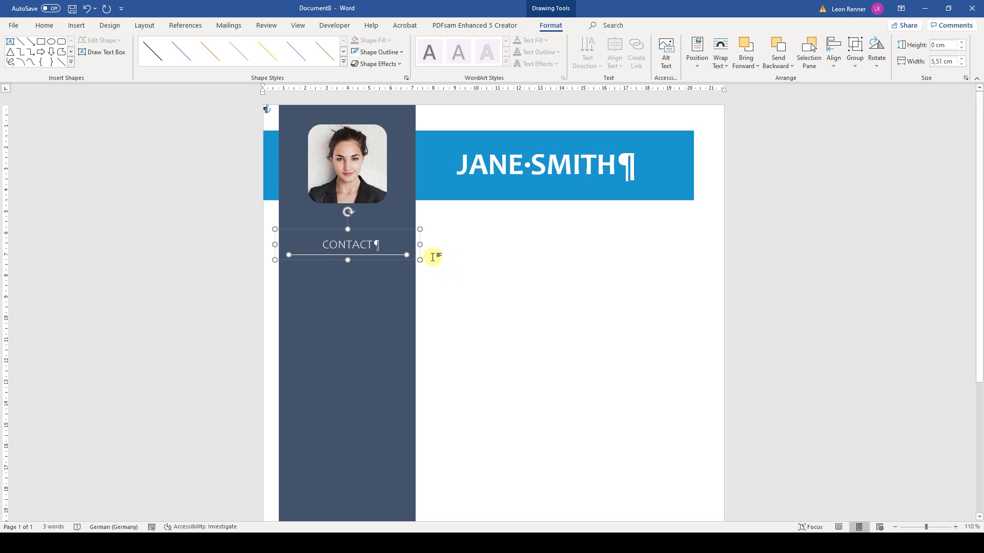
# - Centre the CONTACT group horizontally on the dark sidebar
pyautogui.click(404, 214)
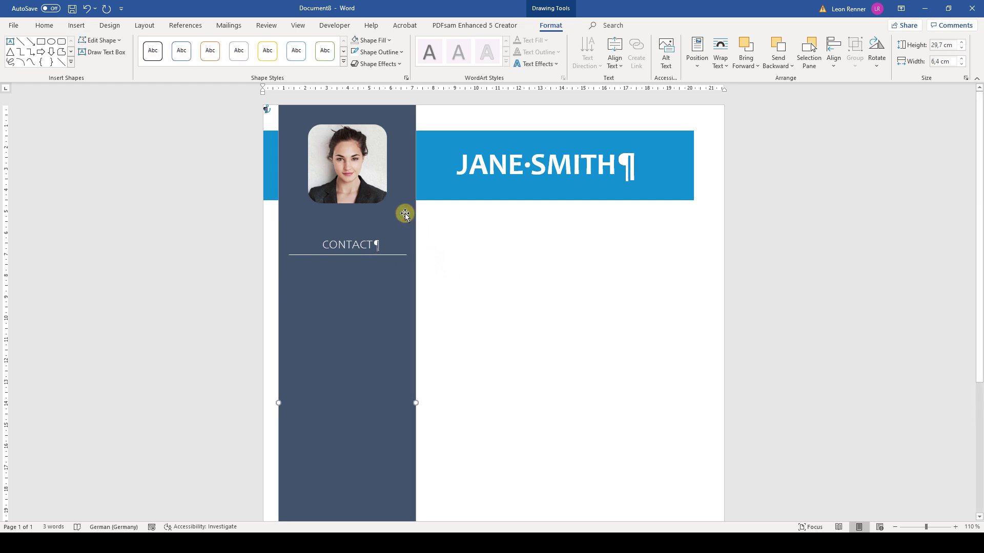
pyautogui.keyDown('shift'); pyautogui.click(352, 258); pyautogui.keyUp('shift')
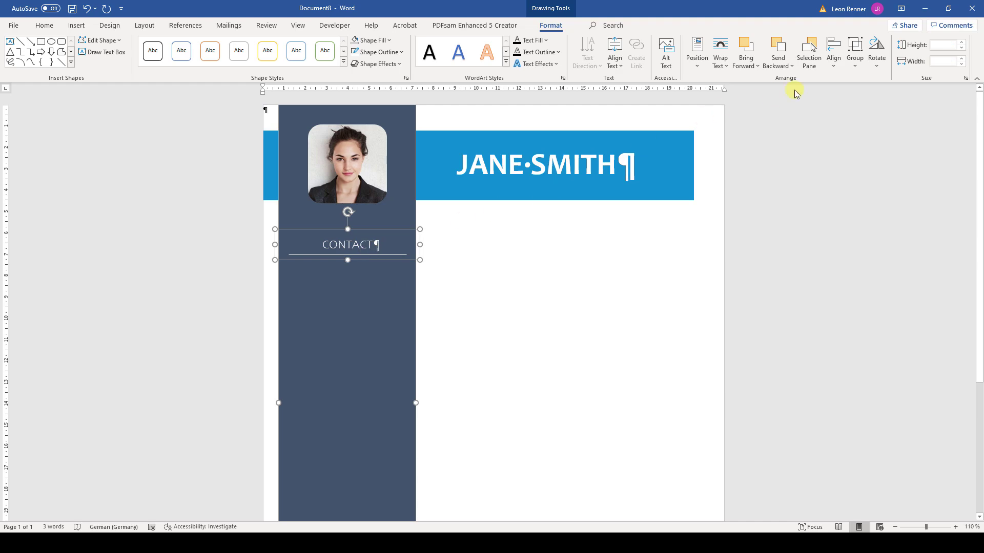
pyautogui.click(834, 56)
pyautogui.click(836, 94)
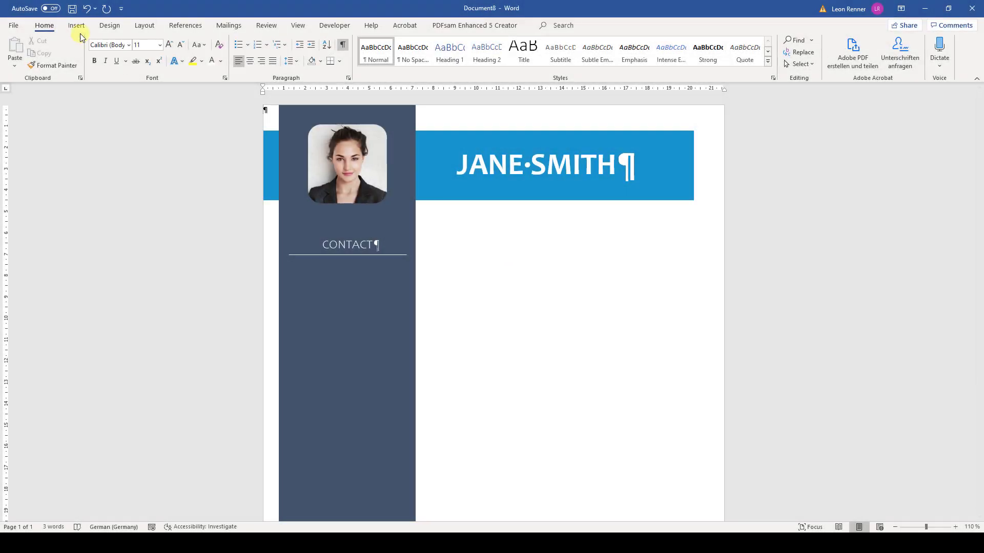
# - Add a borderless, transparent simple text box below CONTACT in the sidebar
pyautogui.click(76, 25)
pyautogui.click(655, 51)
pyautogui.click(686, 123)
pyautogui.click(377, 52)
pyautogui.click(373, 40)
pyautogui.click(372, 40)
pyautogui.click(381, 182)
pyautogui.moveTo(462, 117); pyautogui.dragTo(369, 279)
# - Enter the placeholder number 000 in Candara Light and narrow the box to 3.26 cm
pyautogui.click(367, 300)
pyautogui.write('000-000-000')
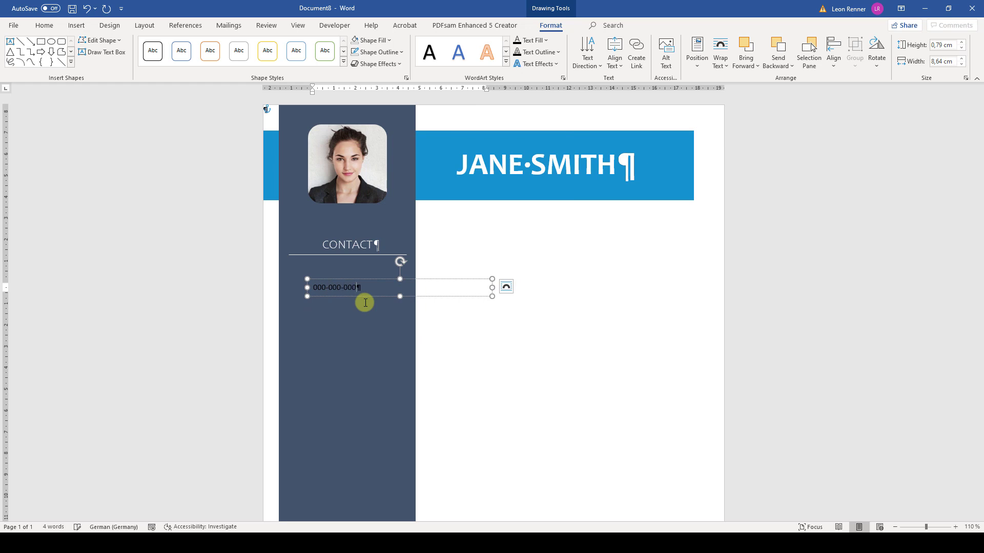
pyautogui.moveTo(362, 287); pyautogui.dragTo(307, 287)
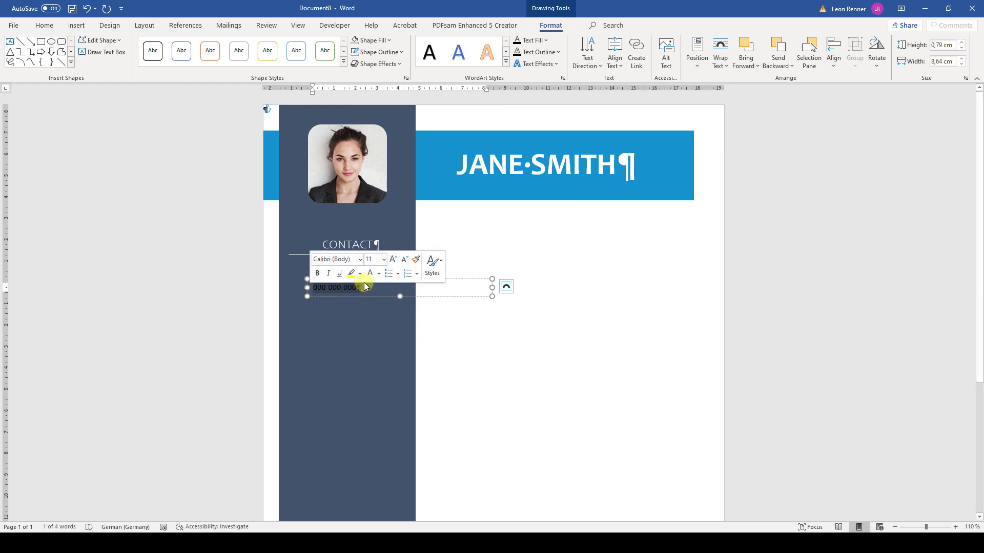
pyautogui.click(361, 259)
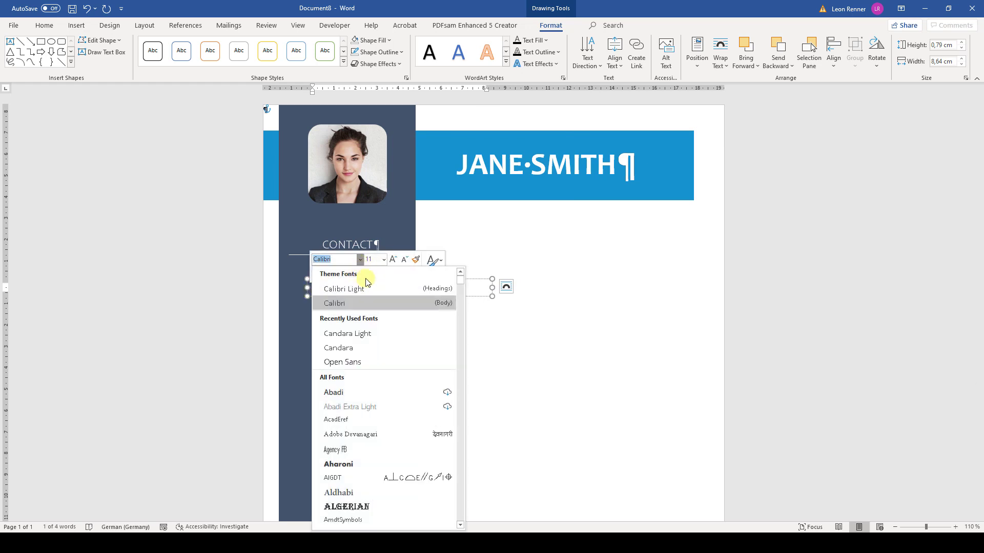
pyautogui.click(360, 338)
pyautogui.moveTo(489, 286); pyautogui.dragTo(377, 287)
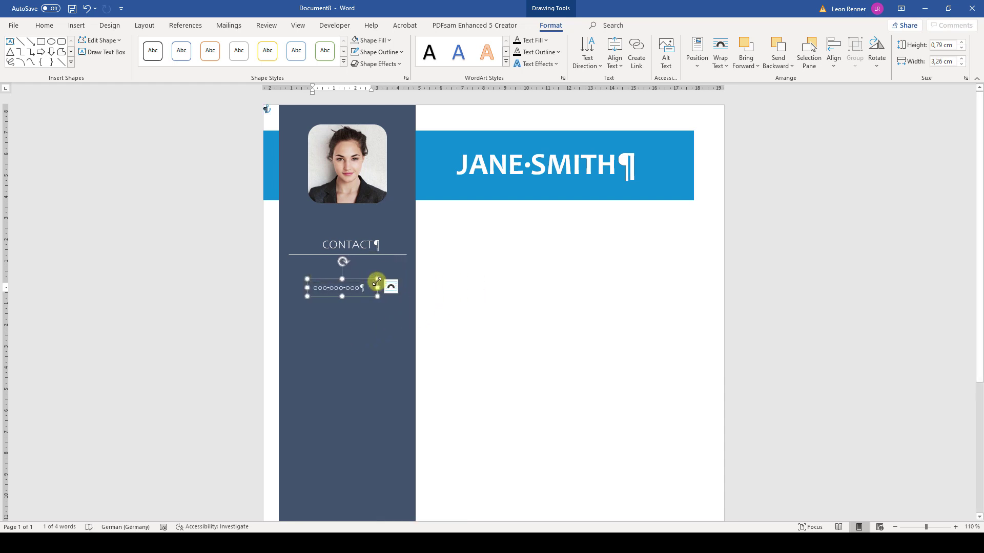
pyautogui.click(443, 271)
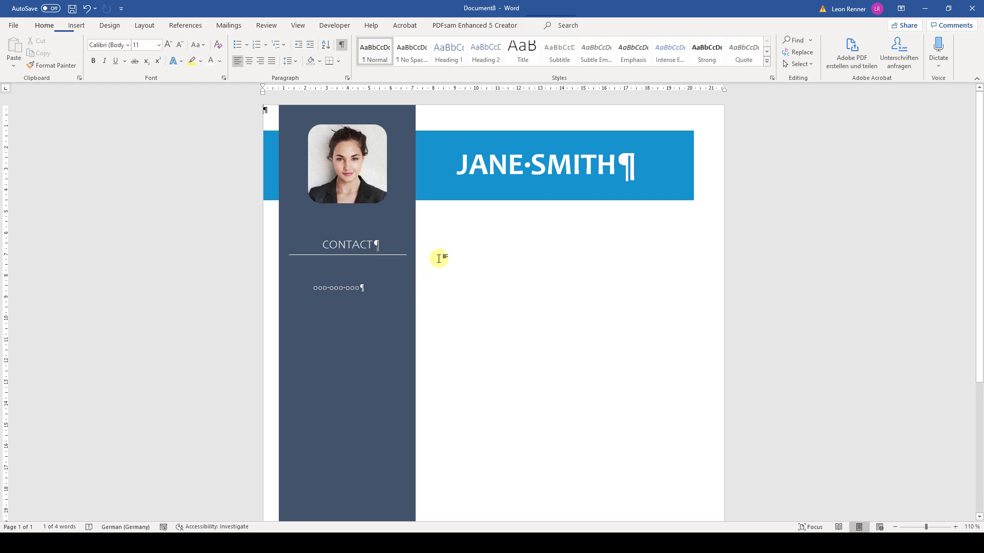
pyautogui.click(77, 25)
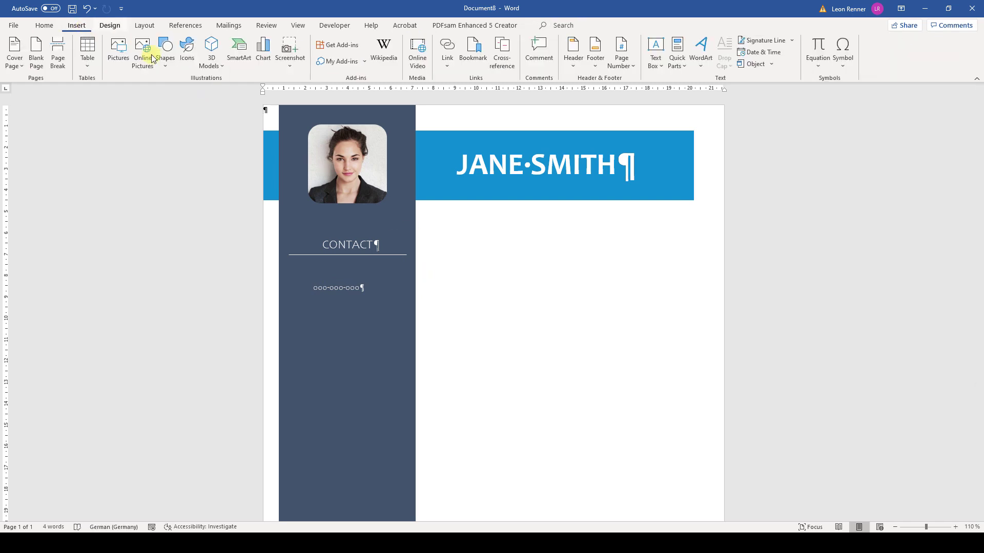
# - Insert a phone icon from the icon library, set it in front of text, and fill it white
pyautogui.click(186, 61)
pyautogui.click(132, 107)
pyautogui.write('phone')
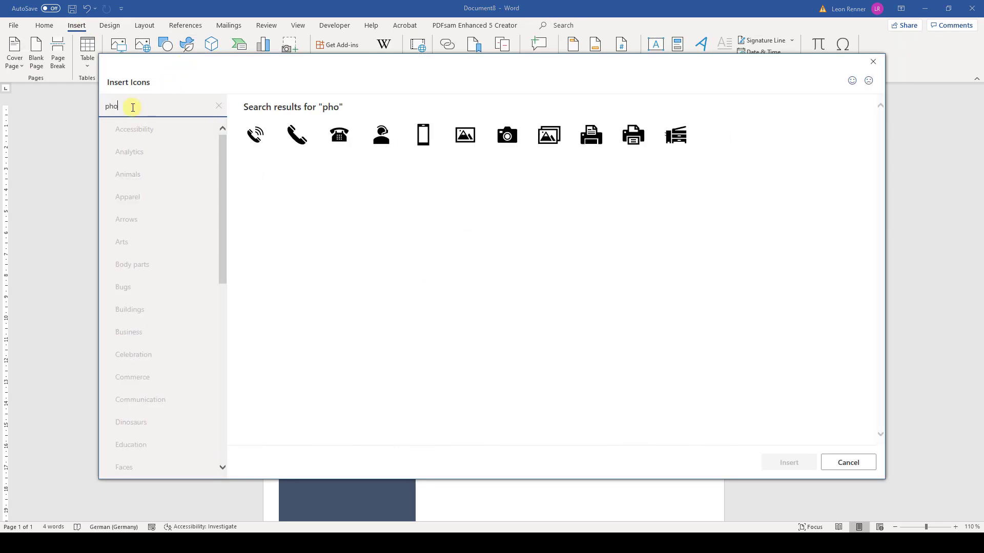
pyautogui.click(295, 134)
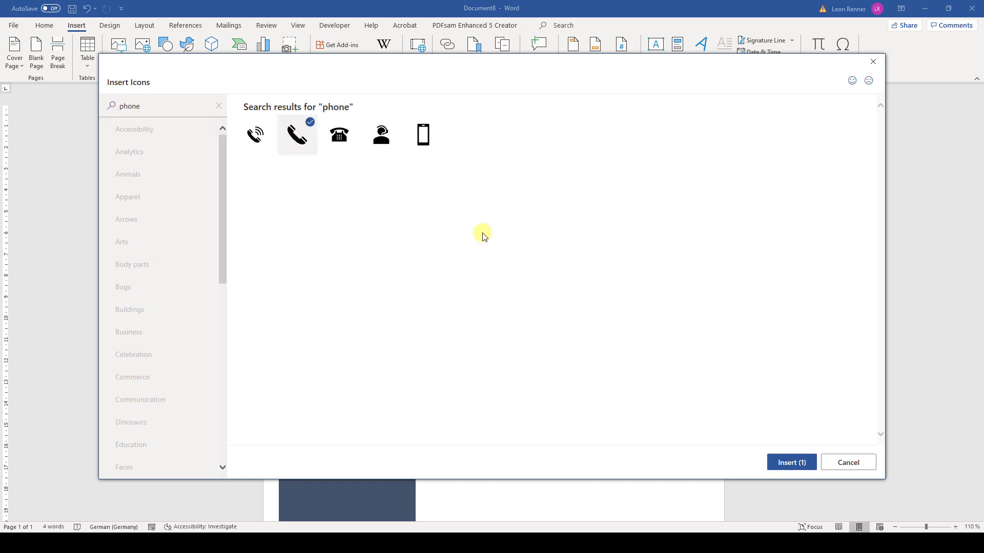
pyautogui.click(783, 462)
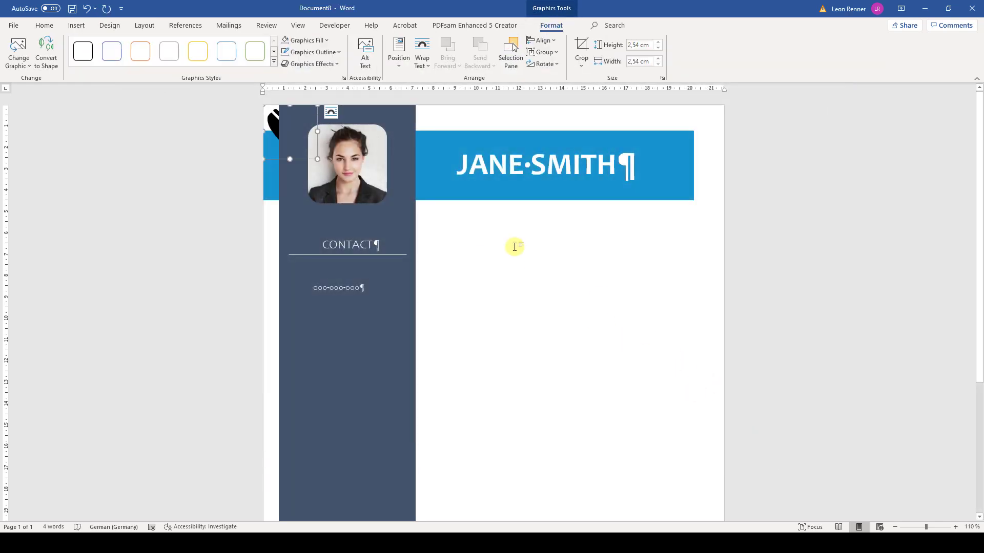
pyautogui.click(332, 111)
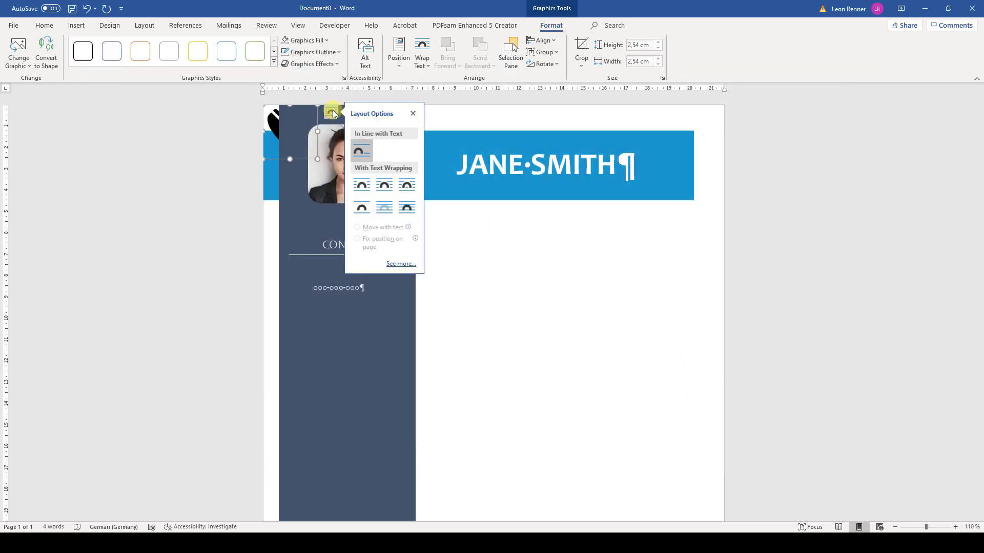
pyautogui.click(406, 207)
pyautogui.click(323, 43)
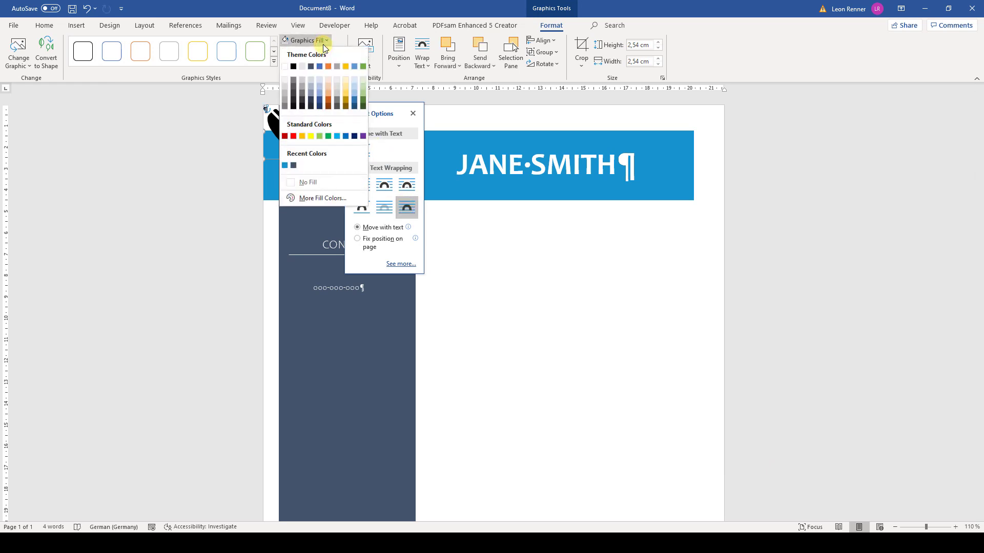
pyautogui.click(285, 65)
# - Shrink the phone icon to 0,7 cm and place it beside the phone number
pyautogui.moveTo(282, 134); pyautogui.dragTo(300, 295)
pyautogui.click(638, 46)
pyautogui.press('Tab')
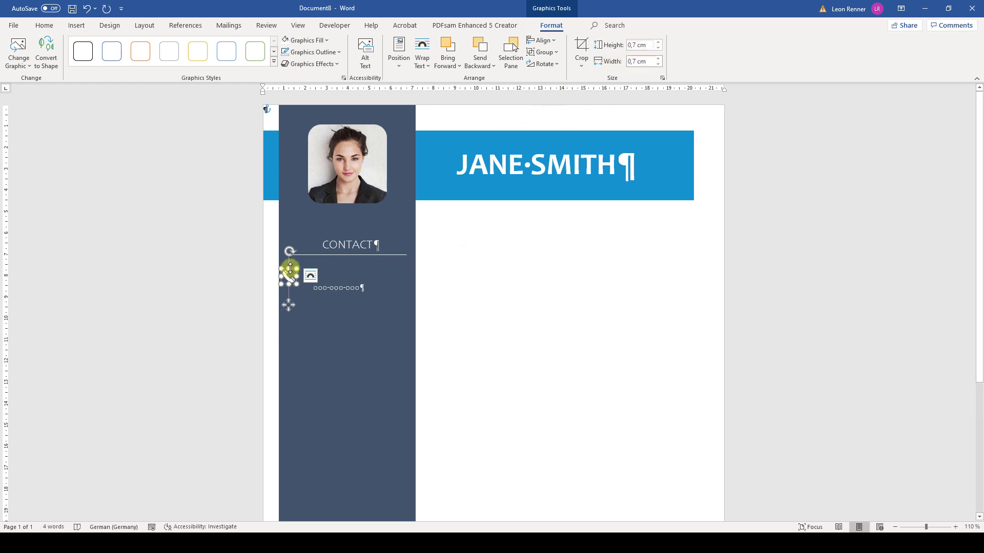
pyautogui.moveTo(288, 275); pyautogui.dragTo(296, 286)
# - Middle-align the icon with the number, group them, and move the row up under CONTACT
pyautogui.keyDown('shift'); pyautogui.click(348, 283); pyautogui.keyUp('shift')
pyautogui.click(542, 40)
pyautogui.click(562, 113)
pyautogui.click(544, 51)
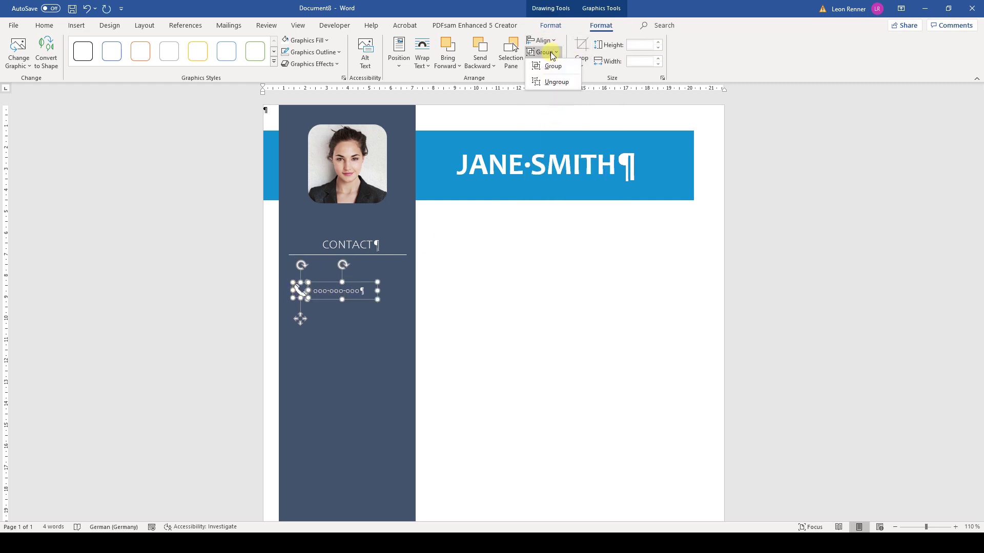
pyautogui.click(553, 66)
pyautogui.moveTo(312, 290); pyautogui.dragTo(312, 259)
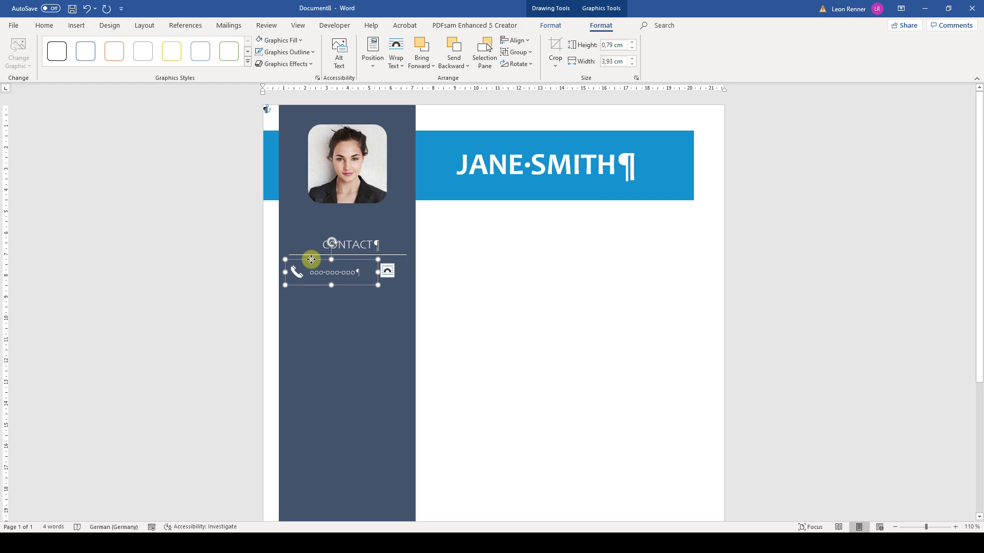
# - Duplicate the phone row below it, swap its icon for an envelope, and enter the e-mail address
pyautogui.hotkey('ctrl', 'c')
pyautogui.hotkey('ctrl', 'v')
pyautogui.moveTo(311, 260); pyautogui.dragTo(301, 304)
pyautogui.click(297, 299)
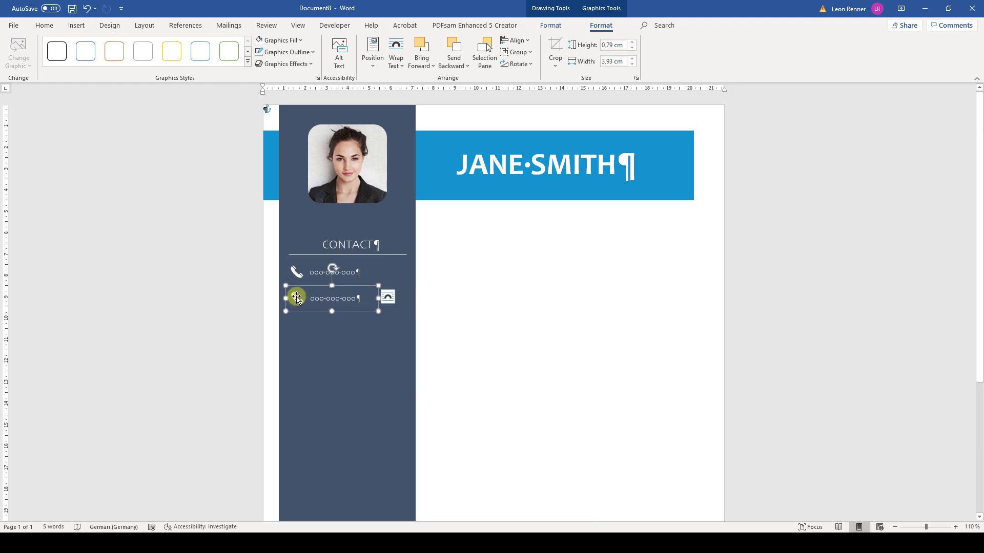
pyautogui.click(297, 298)
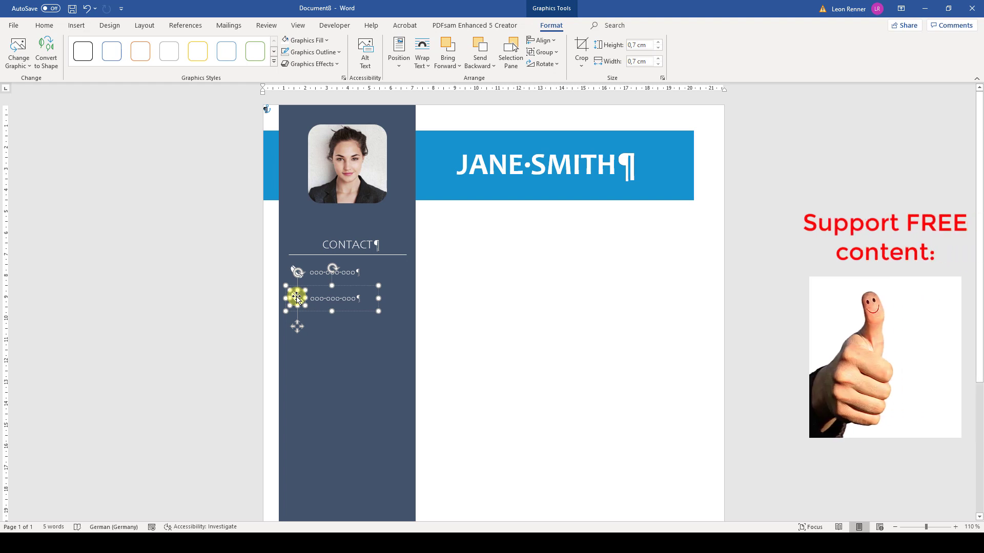
pyautogui.rightClick(297, 298)
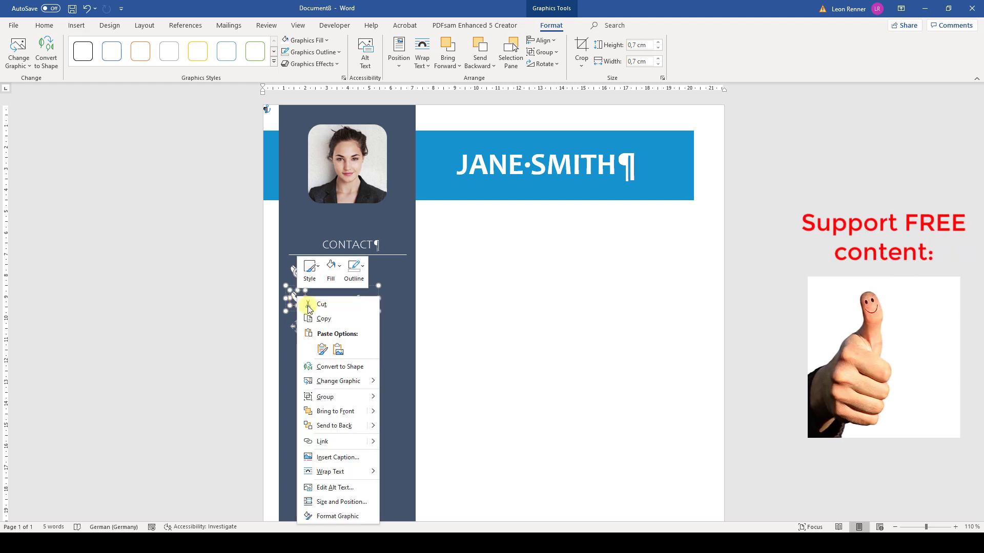
pyautogui.moveTo(370, 385)
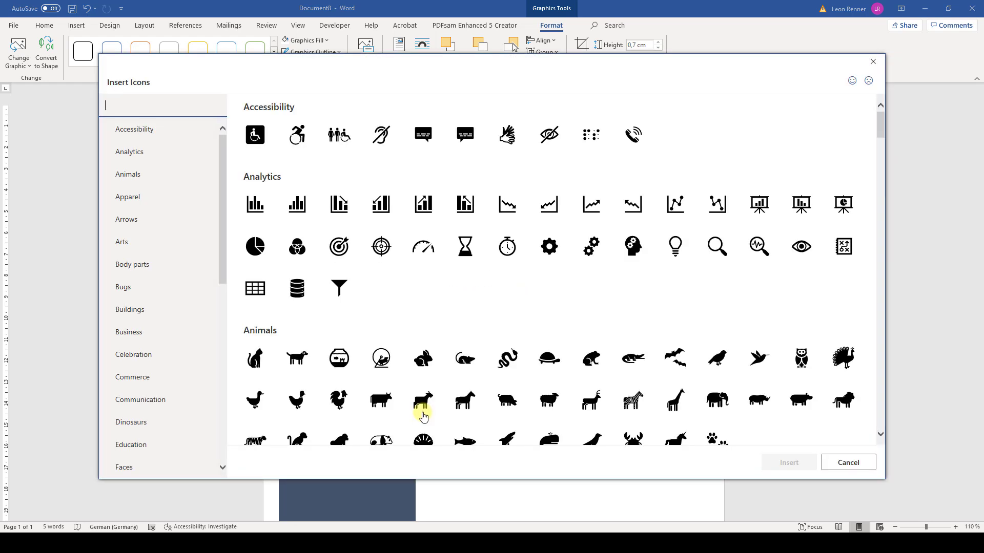
pyautogui.write('mail')
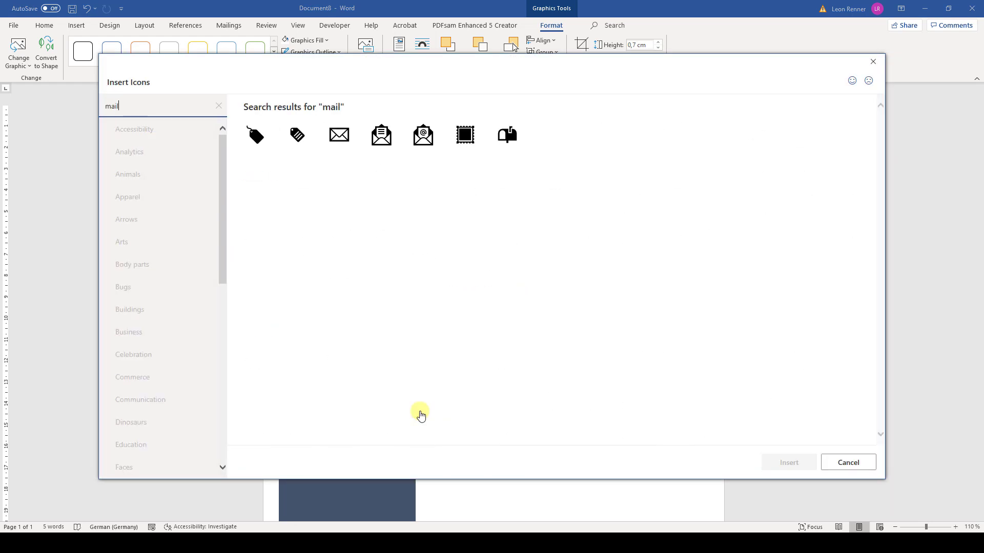
pyautogui.click(339, 137)
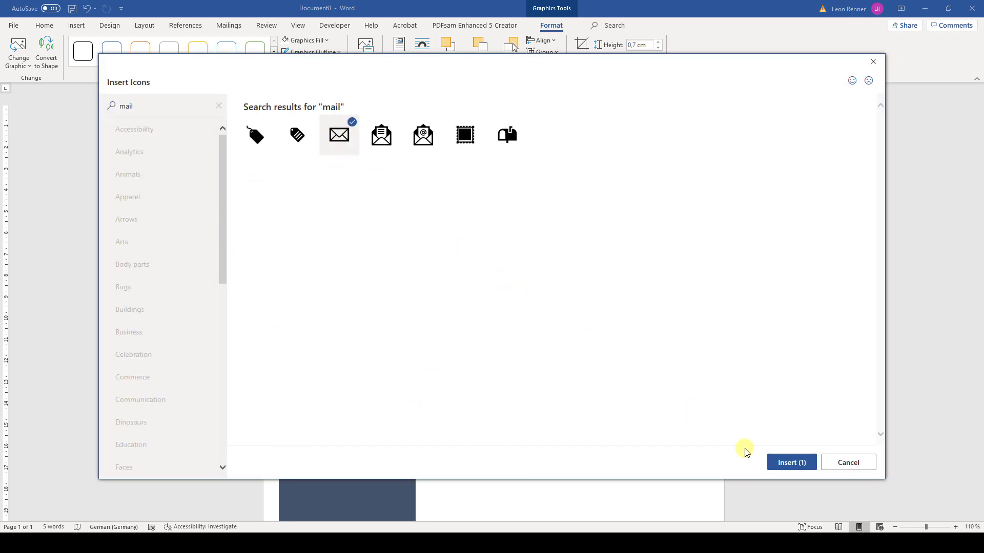
pyautogui.click(791, 462)
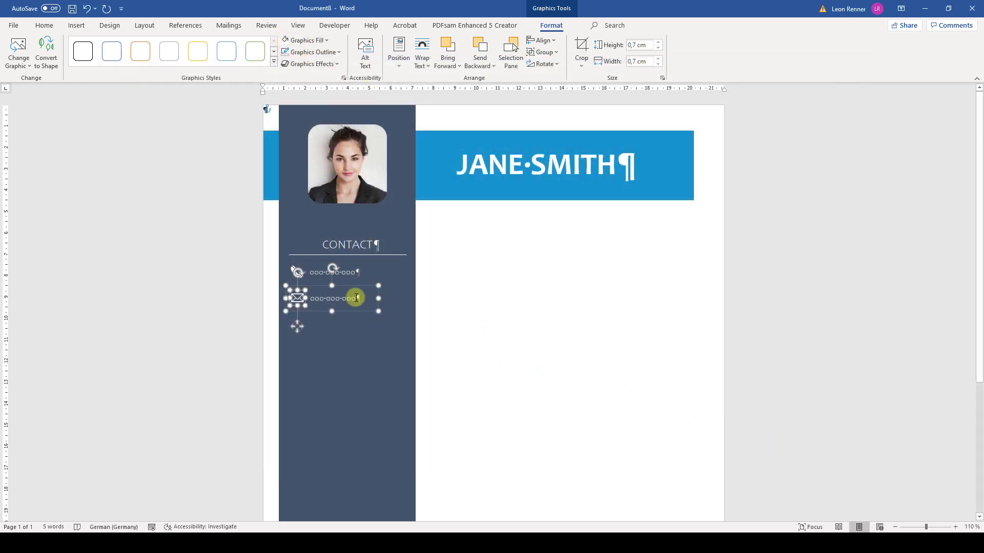
pyautogui.moveTo(346, 296); pyautogui.dragTo(314, 295)
pyautogui.write('jane.smith@gm')
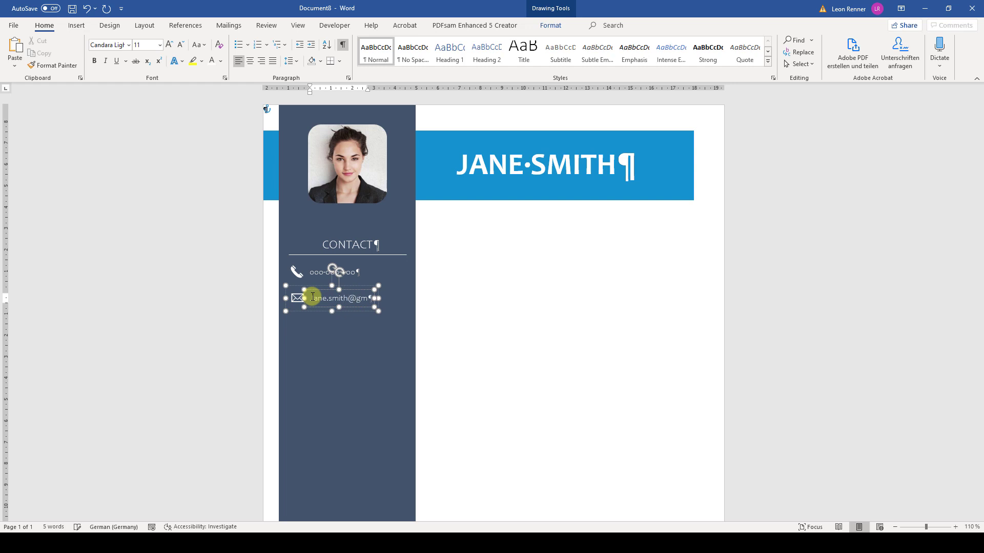
pyautogui.moveTo(374, 308); pyautogui.dragTo(408, 303)
# - Add a location row below the e-mail row with a house icon
pyautogui.click(297, 301)
pyautogui.hotkey('ctrl', 'c')
pyautogui.hotkey('ctrl', 'v')
pyautogui.moveTo(323, 314); pyautogui.dragTo(299, 327)
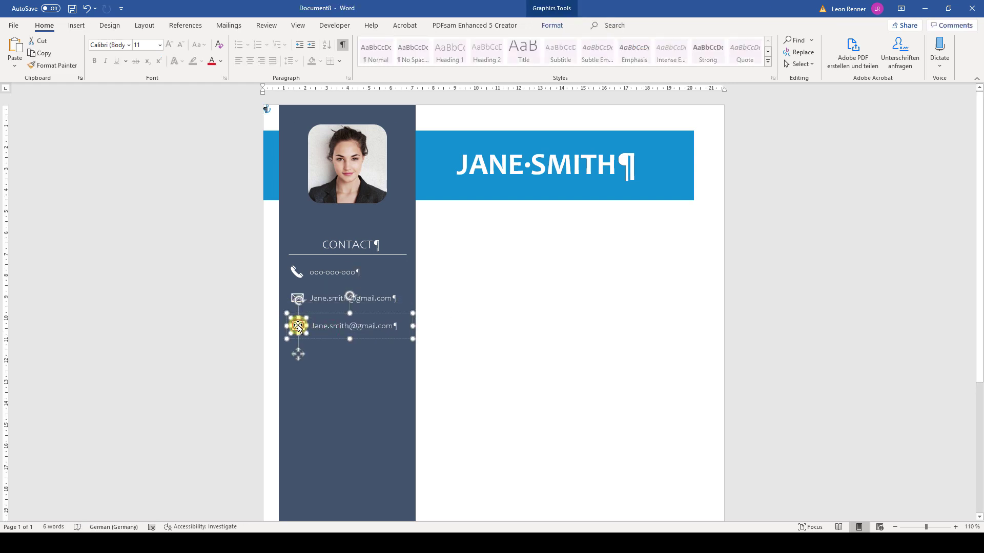
pyautogui.rightClick(298, 326)
pyautogui.moveTo(333, 182)
pyautogui.click(408, 213)
pyautogui.write('hou')
pyautogui.click(339, 135)
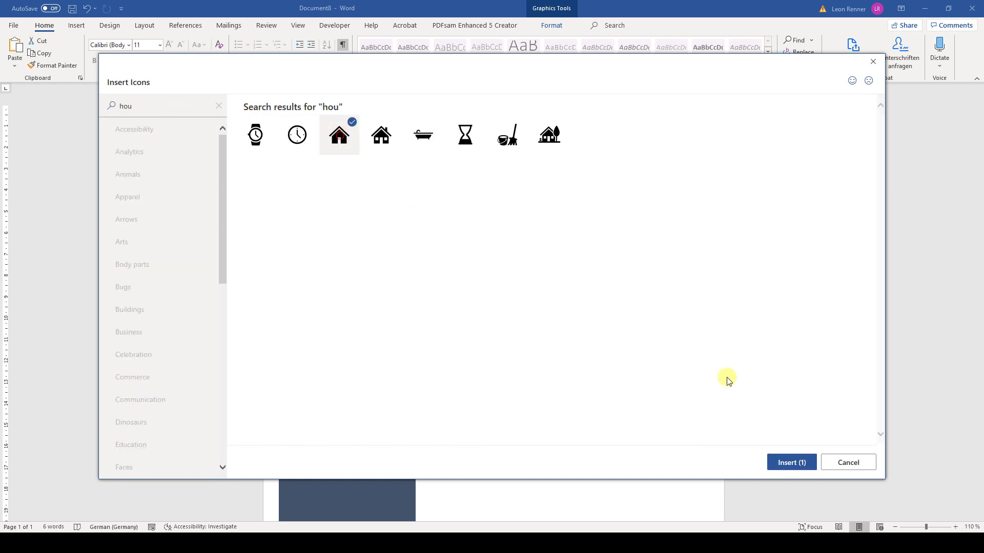
pyautogui.press('Return')
pyautogui.click(332, 328)
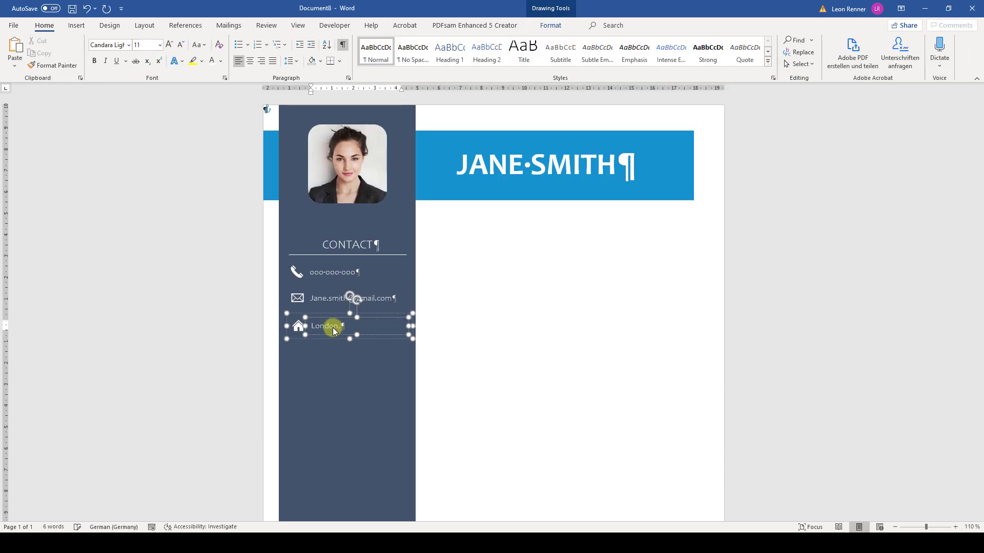
# - Add a website row below the location row with a globe icon and the website address
pyautogui.hotkey('ctrl', 'c')
pyautogui.hotkey('ctrl', 'v')
pyautogui.moveTo(329, 347); pyautogui.dragTo(295, 351)
pyautogui.rightClick(295, 351)
pyautogui.moveTo(338, 207)
pyautogui.click(415, 236)
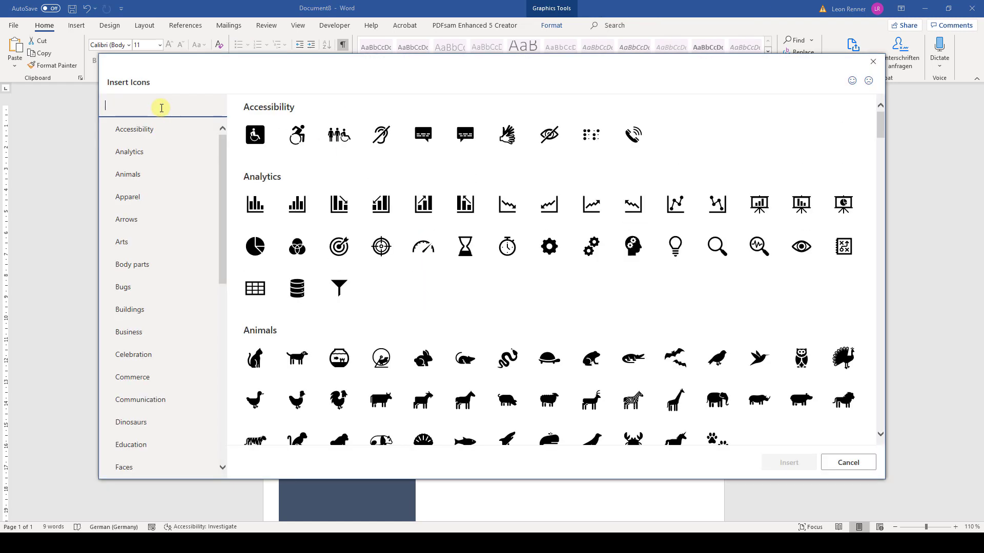
pyautogui.write('glo')
pyautogui.click(299, 134)
pyautogui.press('Return')
pyautogui.tripleClick(335, 350)
pyautogui.write('Janesmith.com')
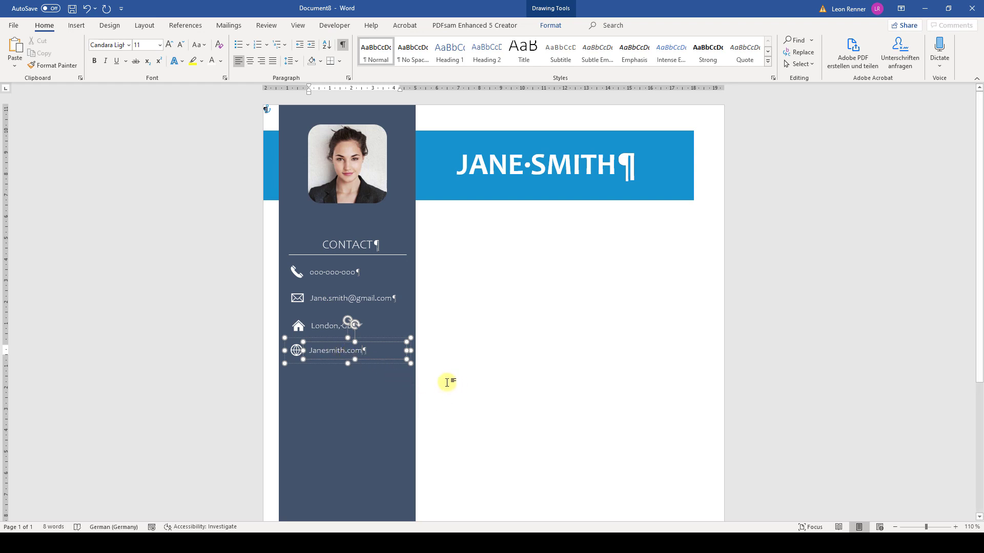
pyautogui.click(448, 383)
# - Marquee-select the four contact rows and distribute them vertically down the sidebar
pyautogui.click(807, 64)
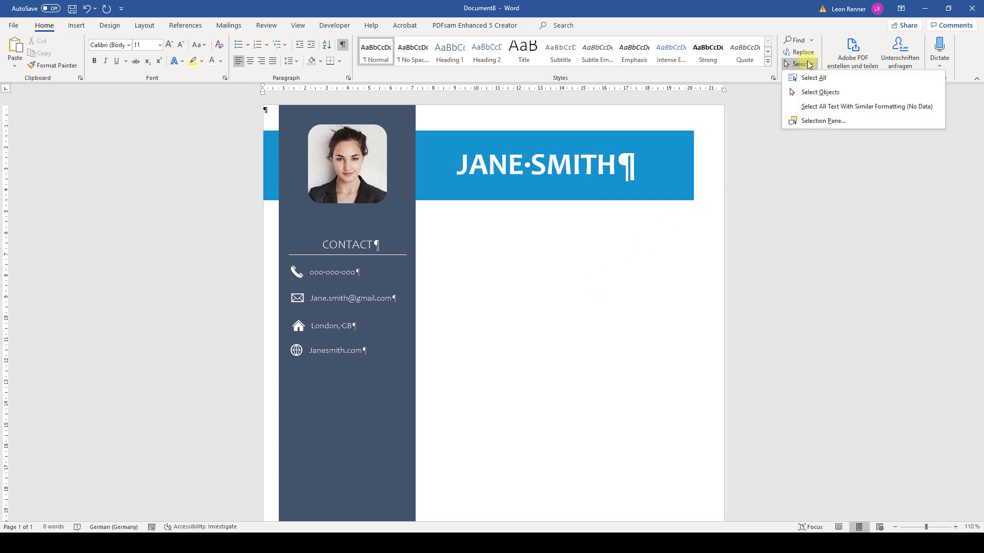
pyautogui.click(814, 92)
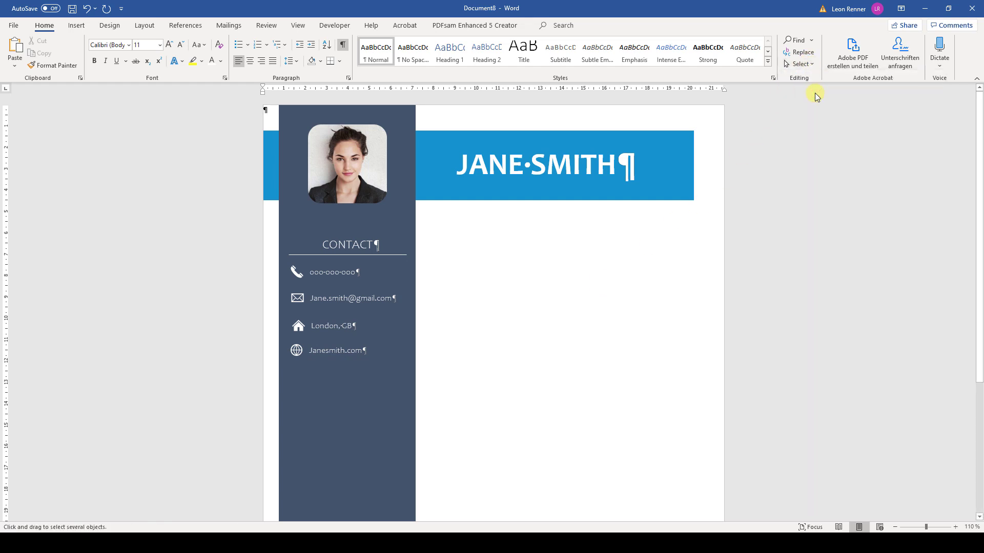
pyautogui.moveTo(462, 258); pyautogui.dragTo(221, 429)
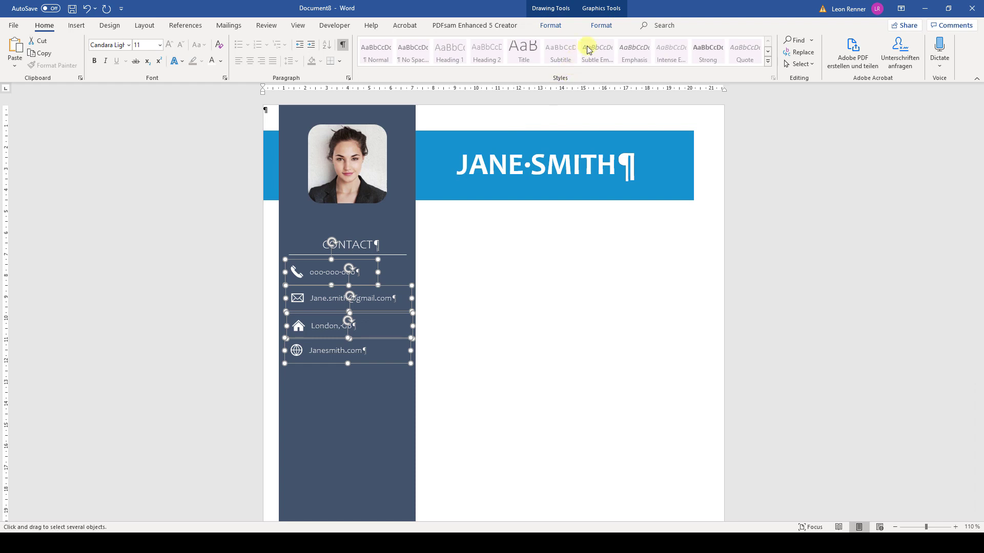
pyautogui.click(601, 25)
pyautogui.click(520, 41)
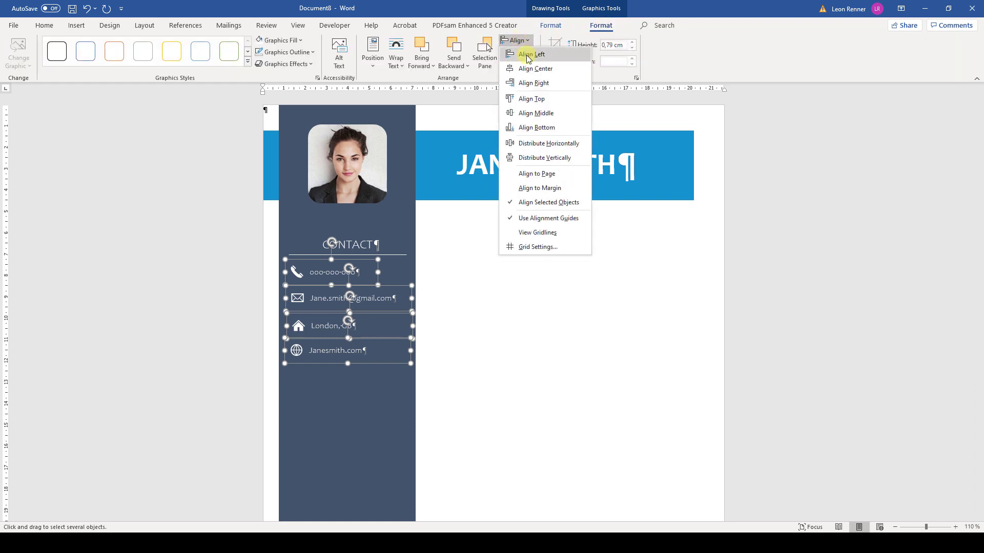
pyautogui.click(520, 41)
pyautogui.click(521, 40)
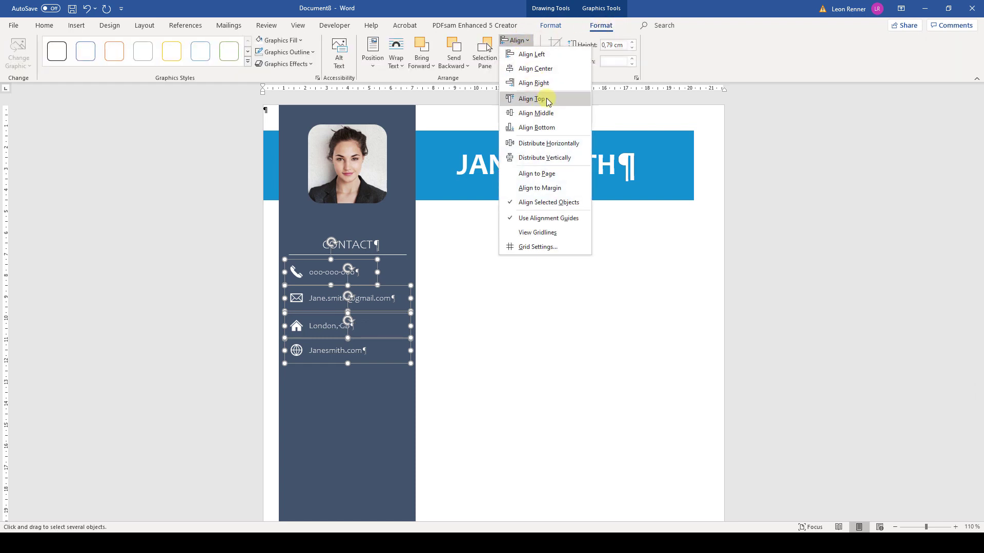
pyautogui.click(558, 158)
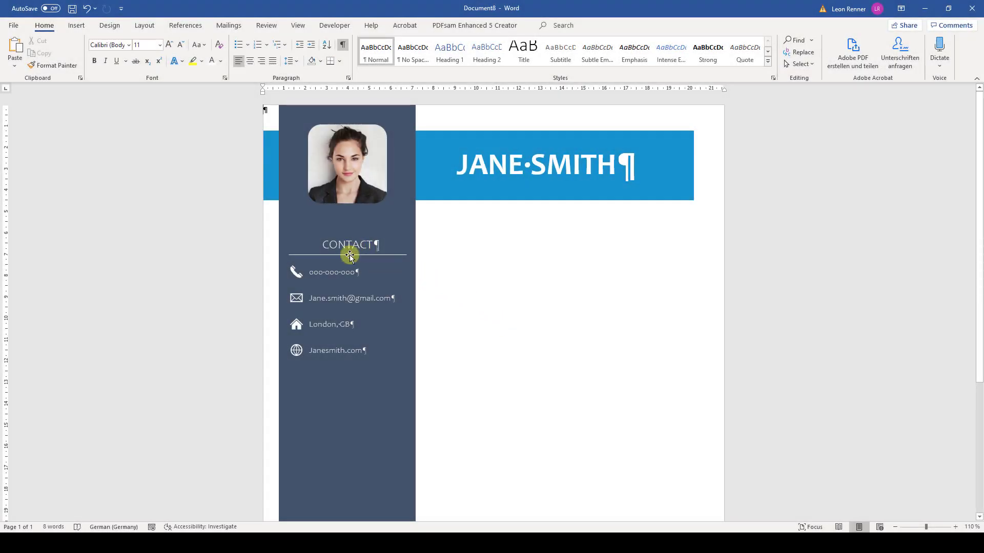
# - Duplicate the CONTACT heading below the contact rows and rename it SKILLS
pyautogui.moveTo(349, 255); pyautogui.dragTo(386, 409)
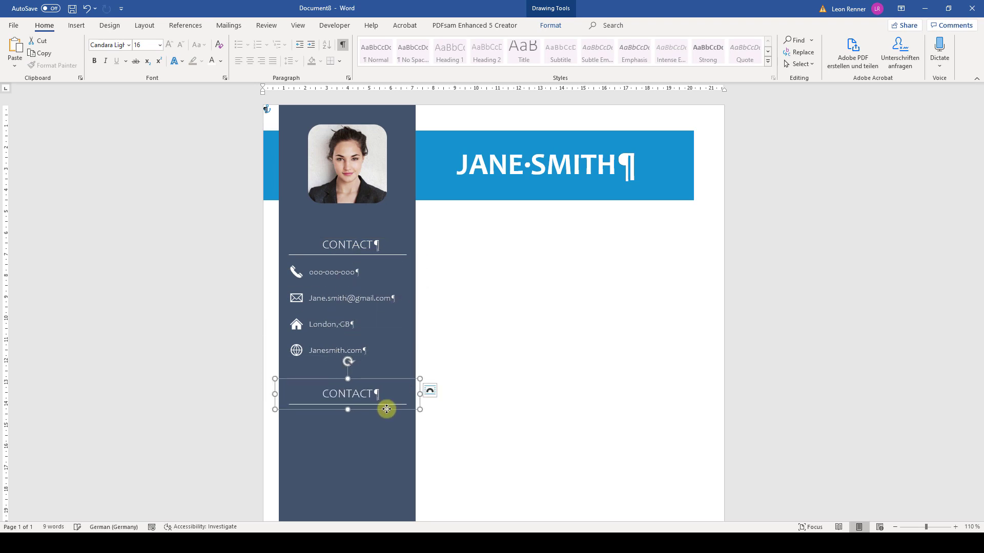
pyautogui.doubleClick(356, 393)
pyautogui.write('SKILLS')
pyautogui.click(505, 355)
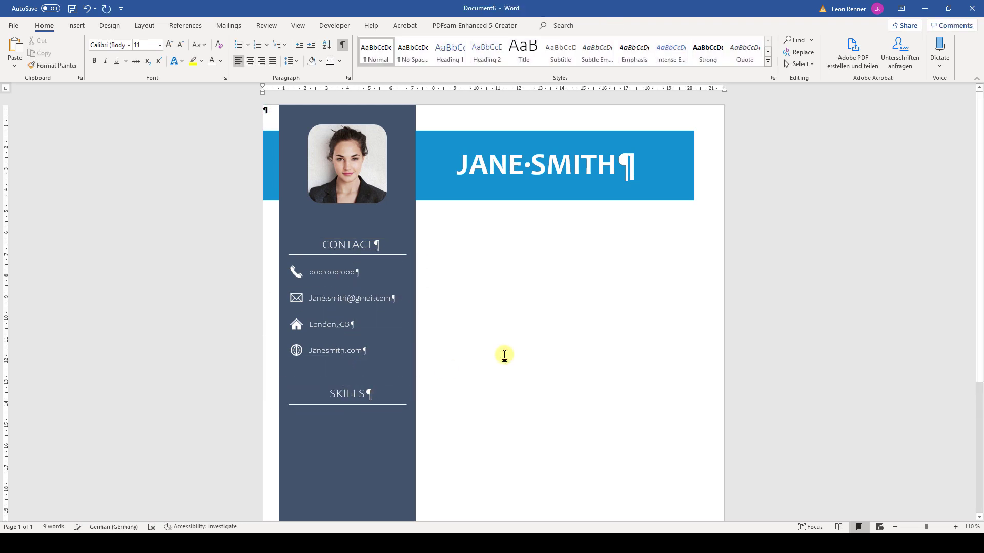
# - Insert a simple text box below SKILLS and set its fill to No Fill
pyautogui.click(75, 25)
pyautogui.click(656, 51)
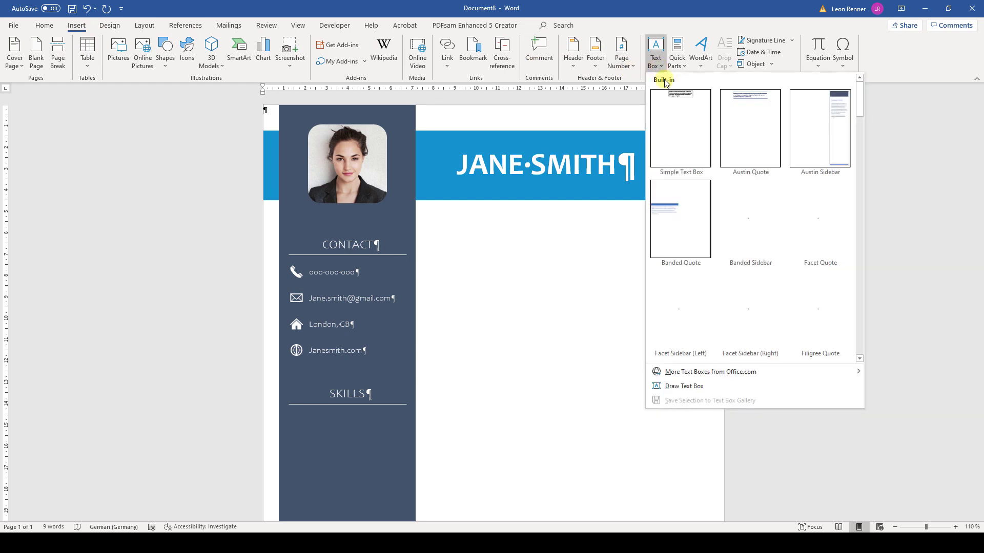
pyautogui.click(669, 121)
pyautogui.moveTo(508, 166); pyautogui.dragTo(403, 486)
pyautogui.click(394, 52)
pyautogui.click(395, 52)
pyautogui.click(370, 40)
pyautogui.click(384, 182)
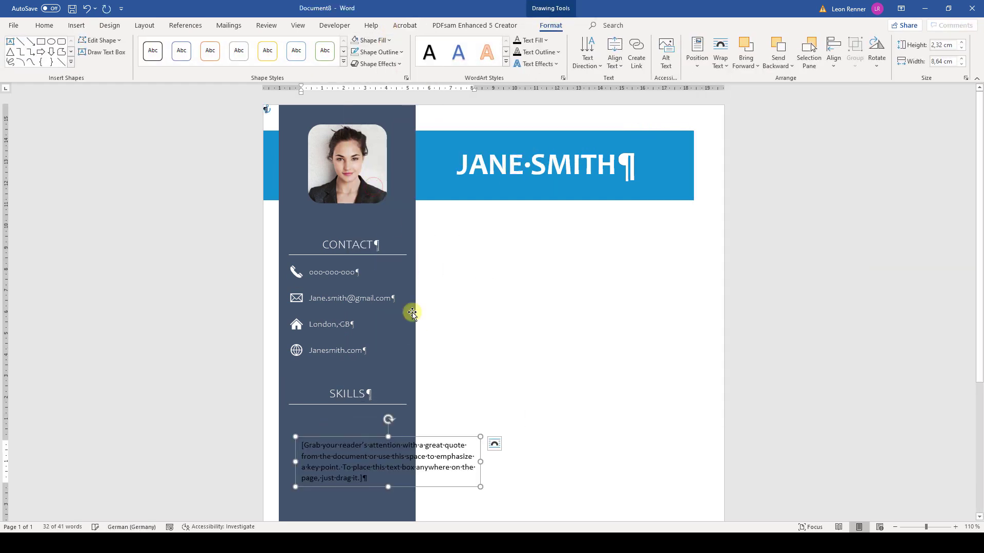
# - Type 'MS Word, MS Excel' in white Candara Light, narrow the box to 5.34 cm, add a line
pyautogui.write('MS Word, M')
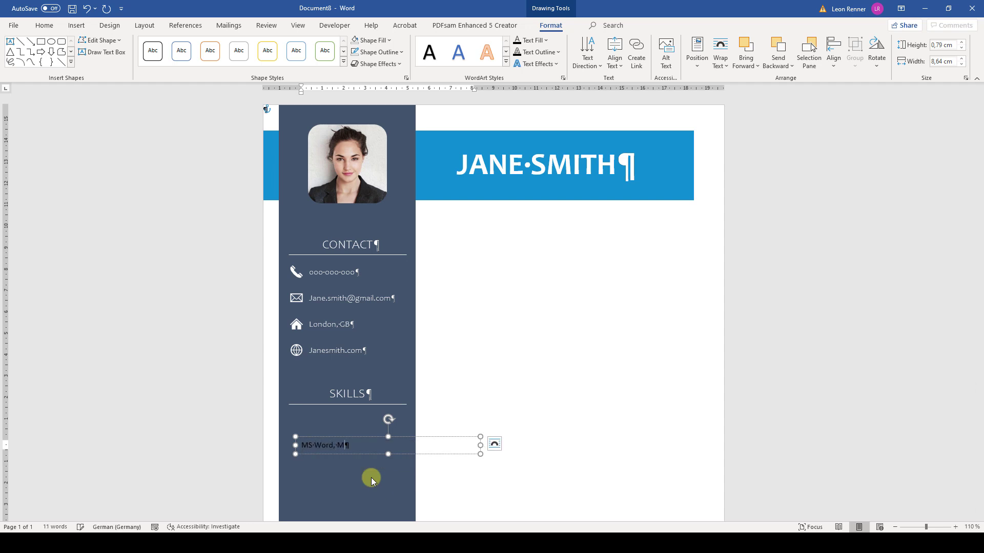
pyautogui.write('S Excel')
pyautogui.tripleClick(359, 445)
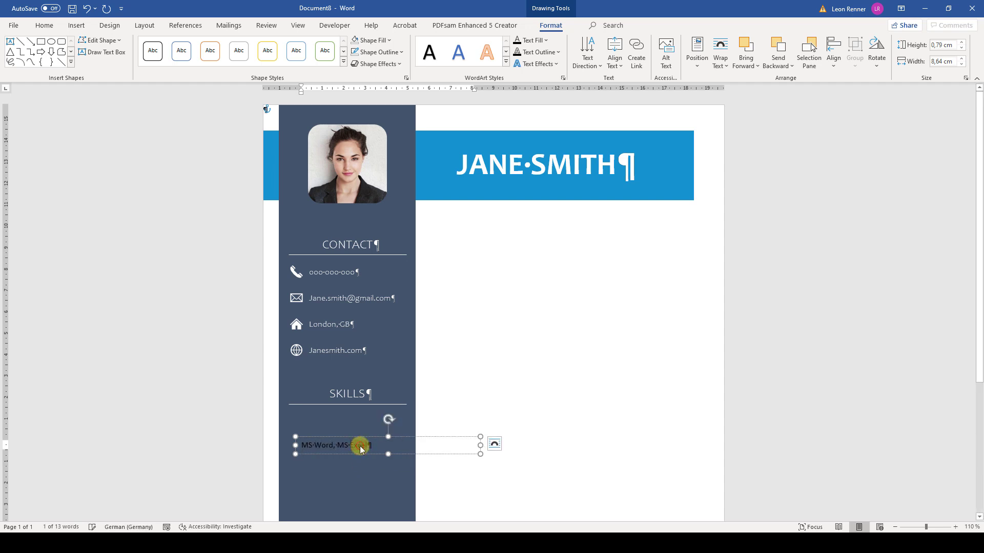
pyautogui.click(421, 429)
pyautogui.click(408, 414)
pyautogui.click(425, 106)
pyautogui.moveTo(477, 454); pyautogui.dragTo(410, 450)
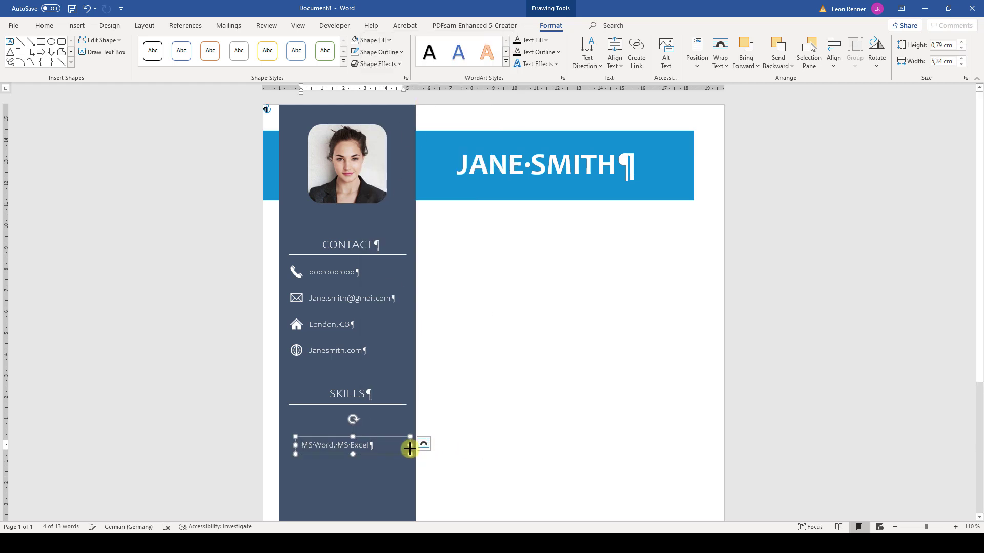
pyautogui.click(370, 445)
pyautogui.press('Return')
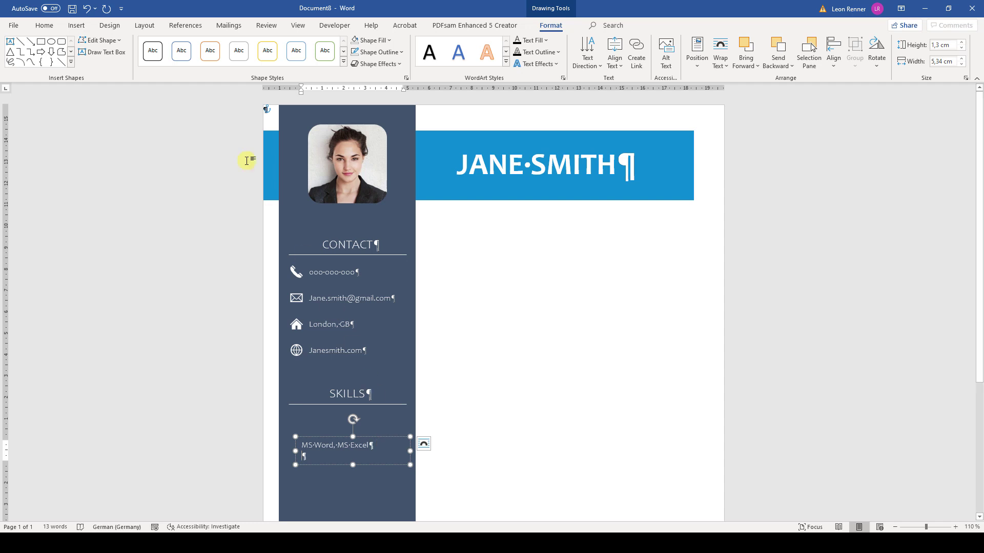
pyautogui.click(82, 29)
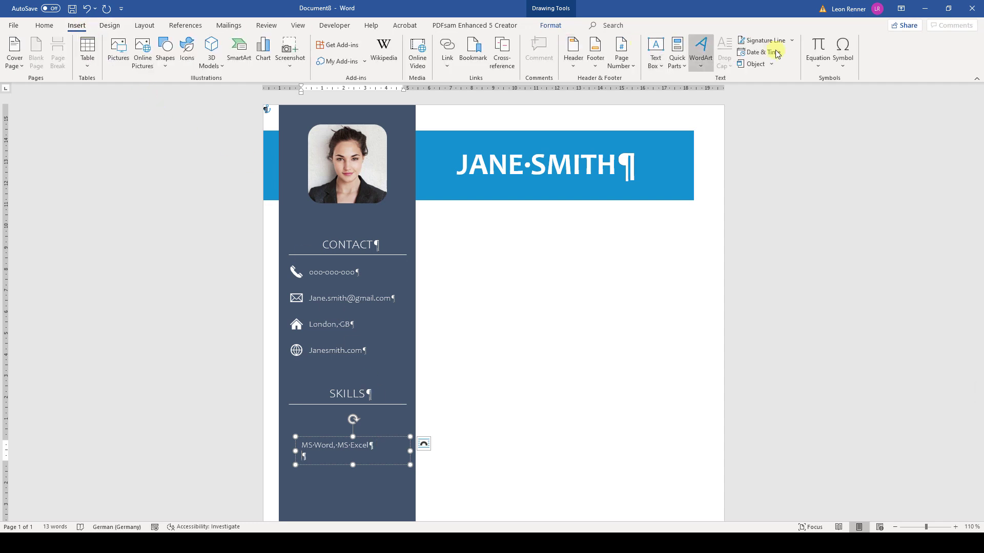
# - Insert a black square from the Miscellaneous Technical symbol subset into the skill box
pyautogui.click(843, 58)
pyautogui.click(834, 153)
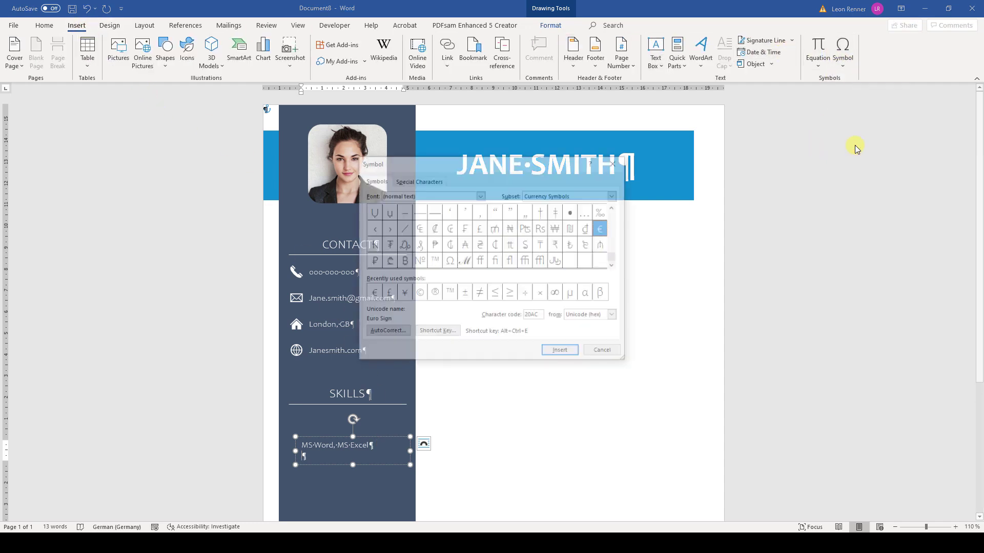
pyautogui.click(481, 195)
pyautogui.moveTo(475, 207); pyautogui.dragTo(477, 245)
pyautogui.click(622, 195)
pyautogui.click(624, 244)
pyautogui.click(624, 244)
pyautogui.click(625, 244)
pyautogui.click(627, 244)
pyautogui.click(624, 244)
pyautogui.click(610, 205)
pyautogui.click(624, 265)
pyautogui.click(624, 265)
pyautogui.click(623, 266)
pyautogui.click(625, 267)
pyautogui.click(625, 267)
pyautogui.click(625, 267)
pyautogui.click(625, 267)
pyautogui.click(625, 267)
pyautogui.click(625, 267)
pyautogui.click(625, 267)
pyautogui.click(625, 267)
pyautogui.click(625, 267)
pyautogui.click(625, 267)
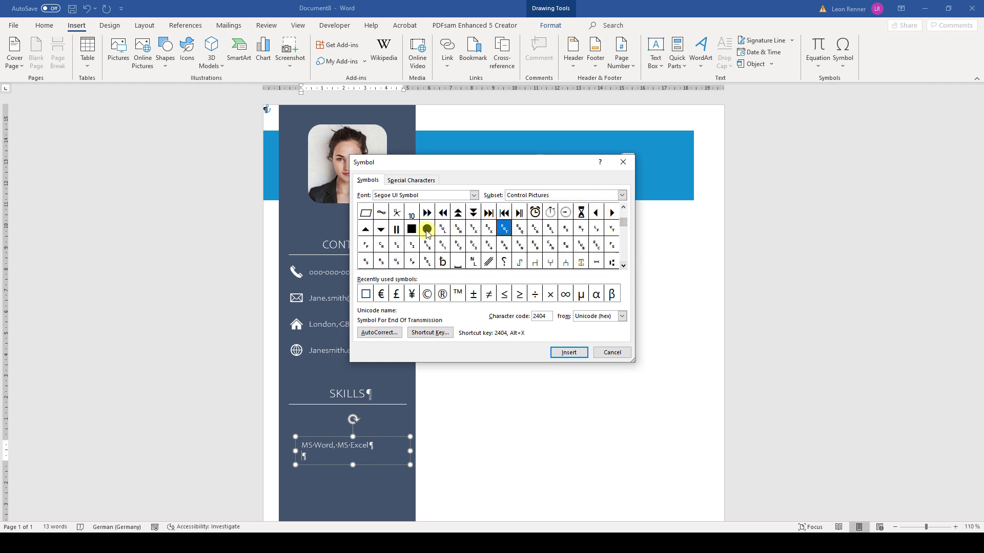
pyautogui.click(408, 233)
pyautogui.click(566, 353)
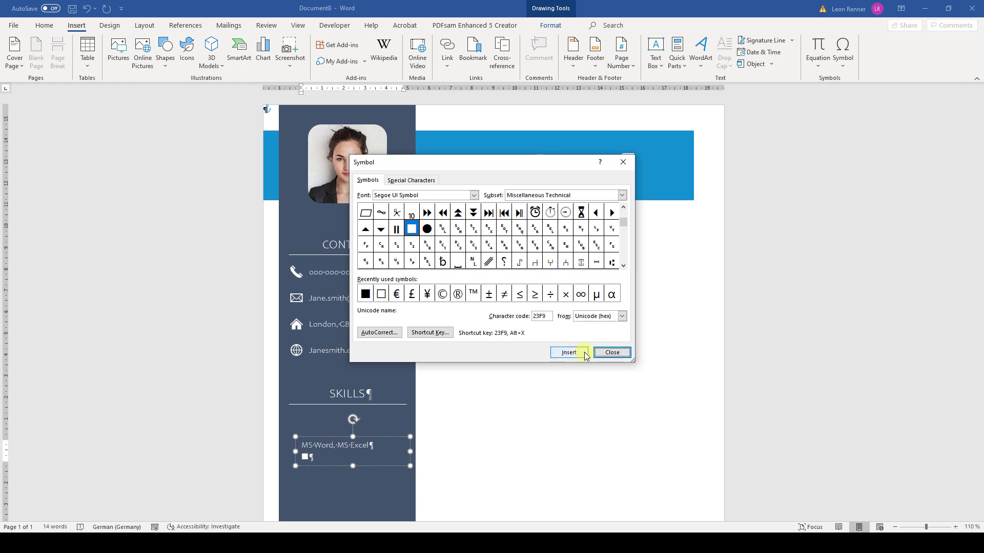
pyautogui.click(611, 352)
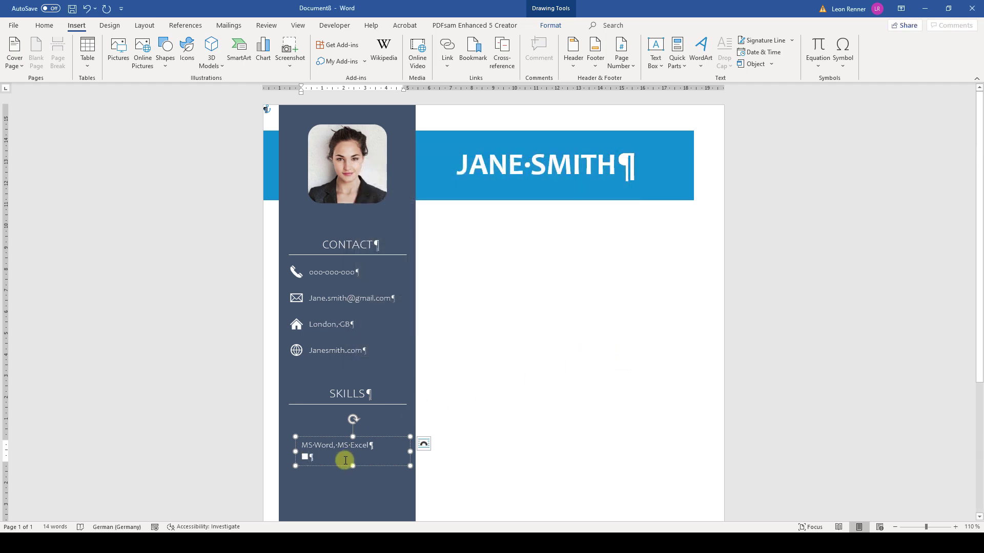
# - Copy the square and paste more squares after it to form the rating row
pyautogui.doubleClick(310, 455)
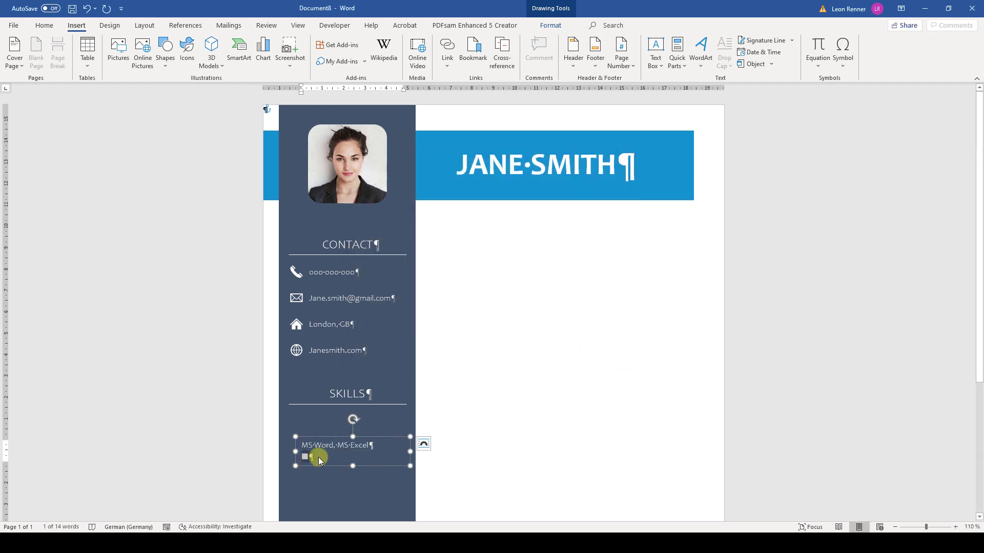
pyautogui.hotkey('ctrl', 'c')
pyautogui.click(327, 456)
pyautogui.hotkey('ctrl', 'v')
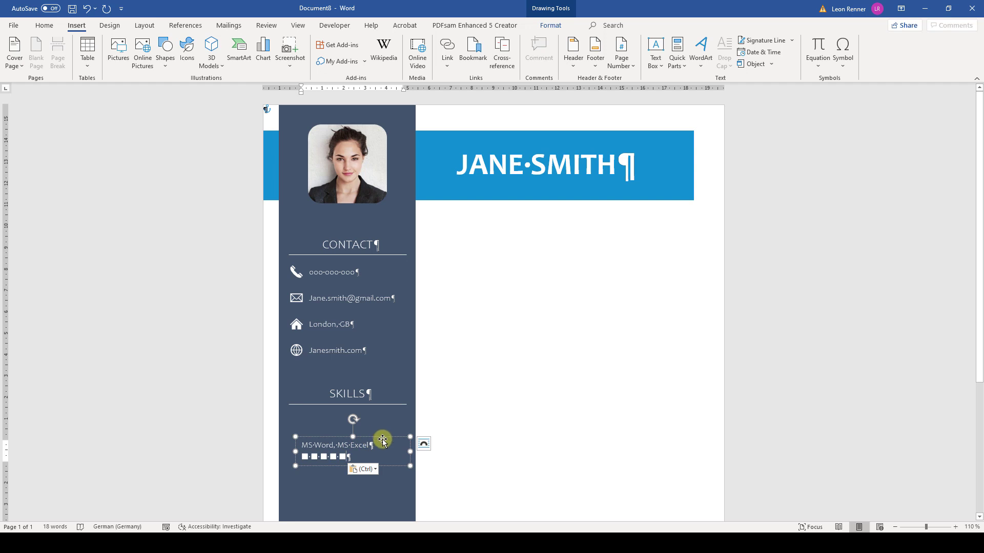
# - Move the duplicate skill box below the original and change its skill to PTC Creo
pyautogui.moveTo(387, 439); pyautogui.dragTo(297, 479)
pyautogui.write('PTC CReo')
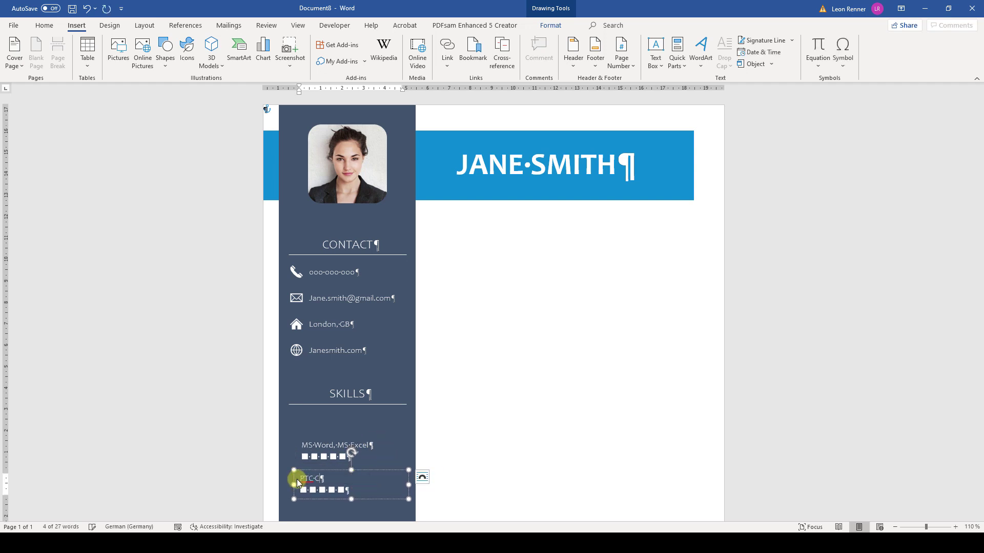
pyautogui.click(352, 492)
# - Colour the fifth rating square in the PTC Creo box dark grey
pyautogui.moveTo(338, 491); pyautogui.dragTo(344, 490)
pyautogui.click(44, 26)
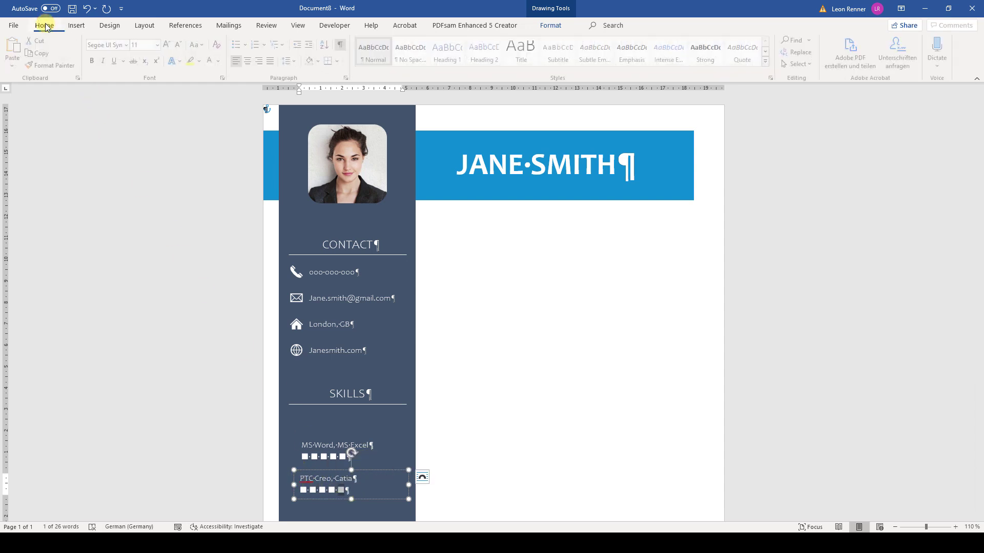
pyautogui.click(219, 62)
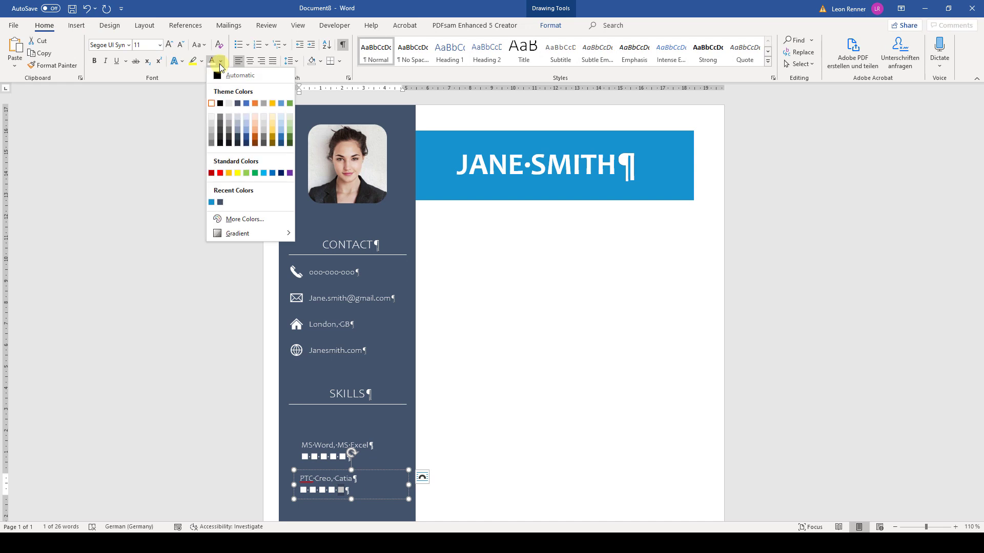
pyautogui.click(219, 117)
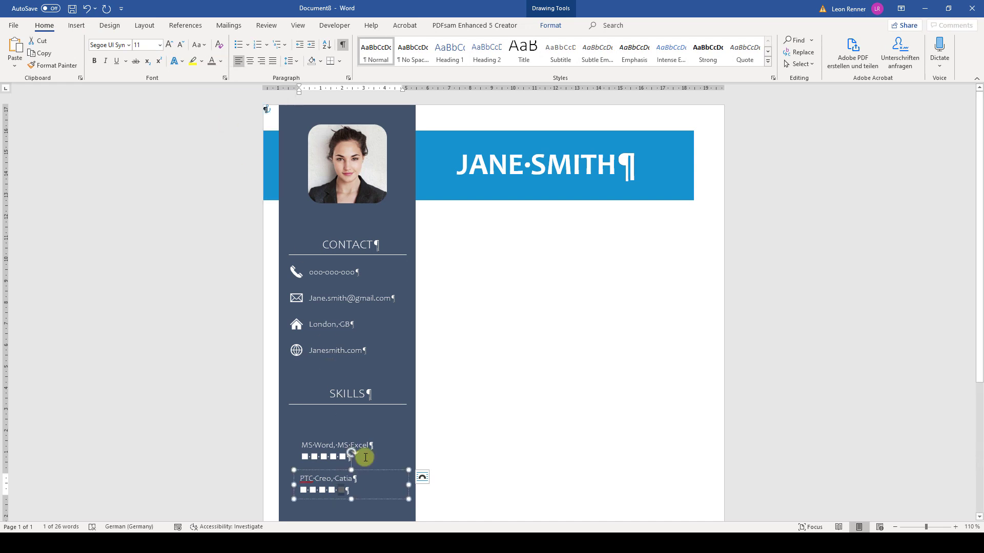
pyautogui.click(356, 490)
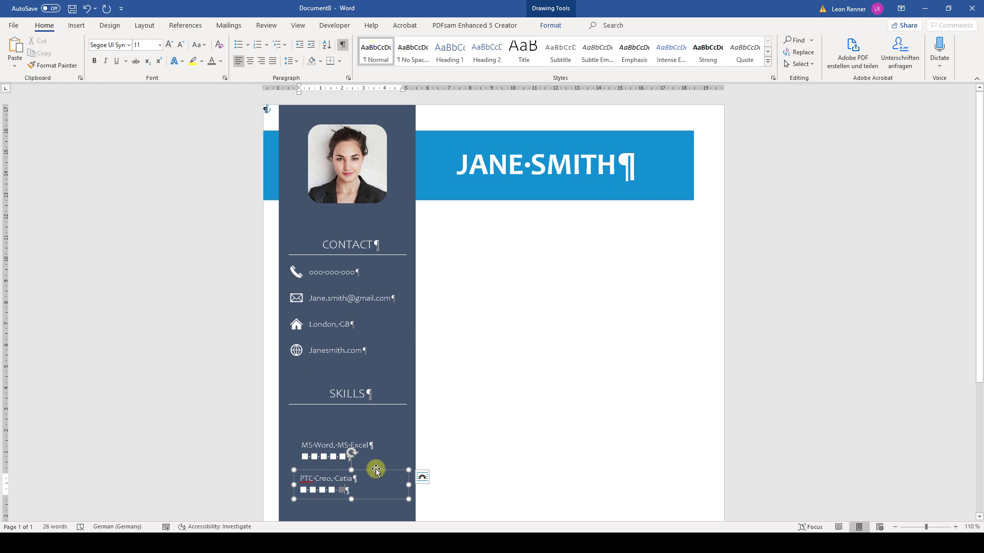
# - Duplicate the PTC Creo skill box and change its skills to 'Python, Java, CSS'
pyautogui.click(375, 470)
pyautogui.scroll(-5, 377, 466)
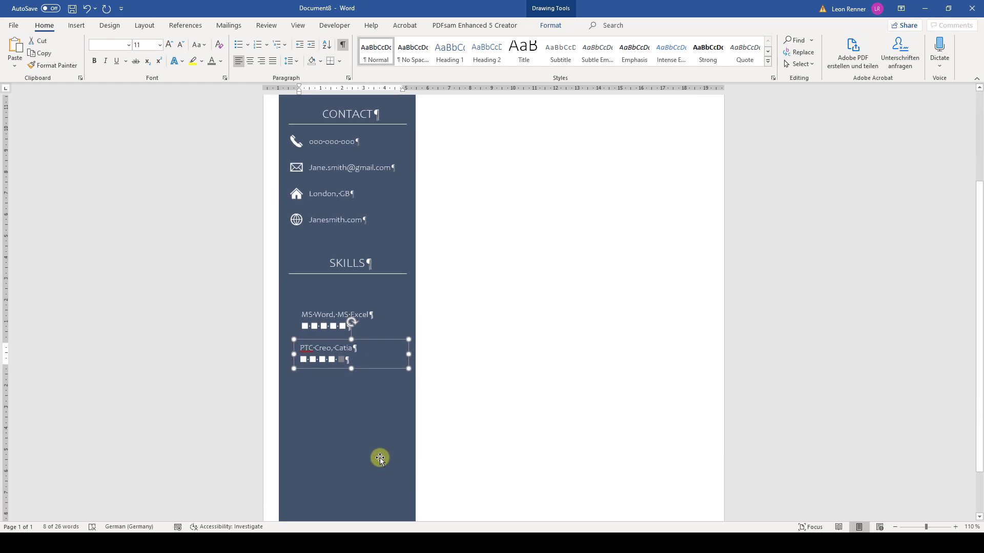
pyautogui.hotkey('ctrl', 'c')
pyautogui.hotkey('ctrl', 'v')
pyautogui.tripleClick(341, 387)
pyautogui.write('Py')
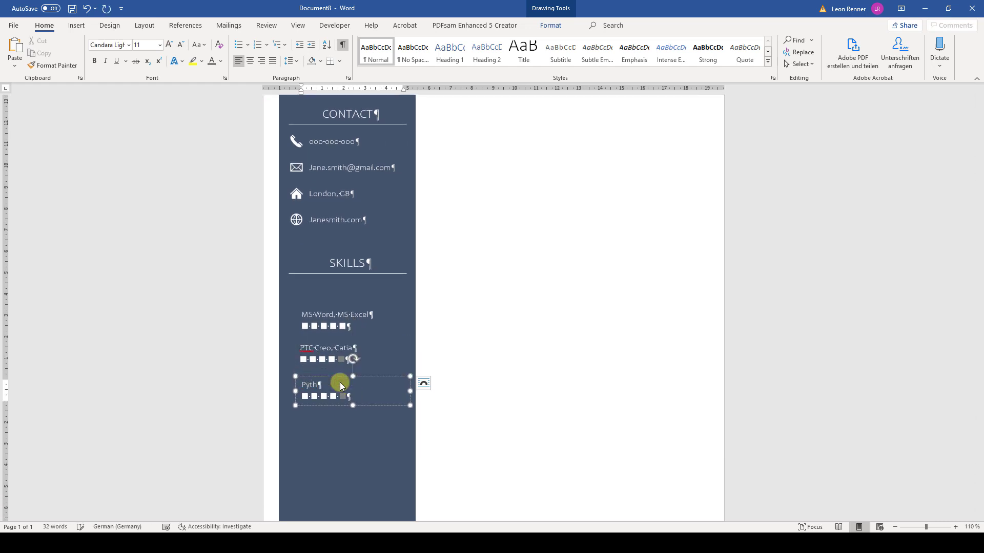
pyautogui.write('thon, Java, CSS')
pyautogui.moveTo(328, 397); pyautogui.dragTo(337, 397)
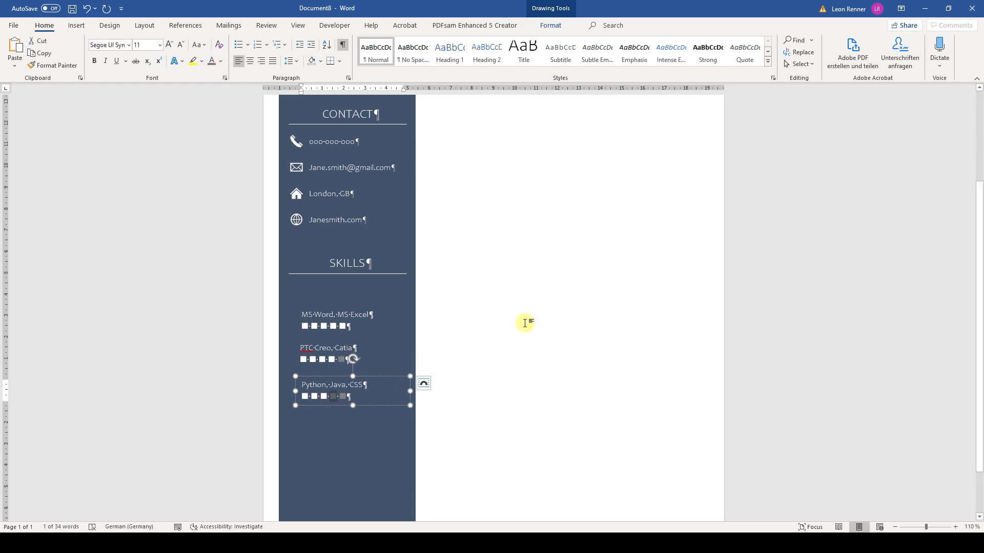
pyautogui.scroll(3, 524, 322)
# - Select all three skill boxes and align them on the left
pyautogui.click(799, 64)
pyautogui.click(812, 93)
pyautogui.moveTo(480, 372); pyautogui.dragTo(241, 510)
pyautogui.click(550, 25)
pyautogui.click(830, 68)
pyautogui.click(845, 88)
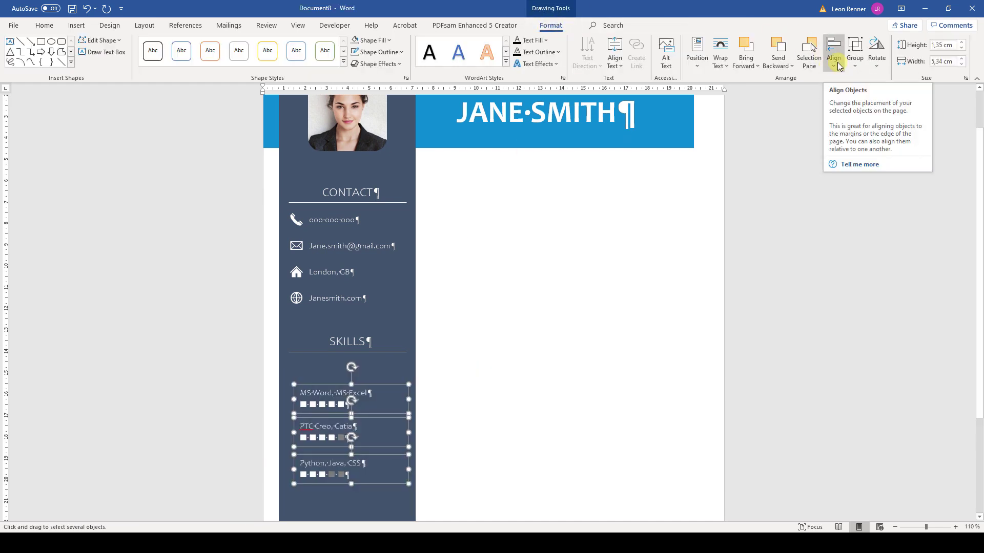
# - Distribute the three skill boxes vertically, then nudge the PTC Creo and Python boxes up
pyautogui.click(836, 65)
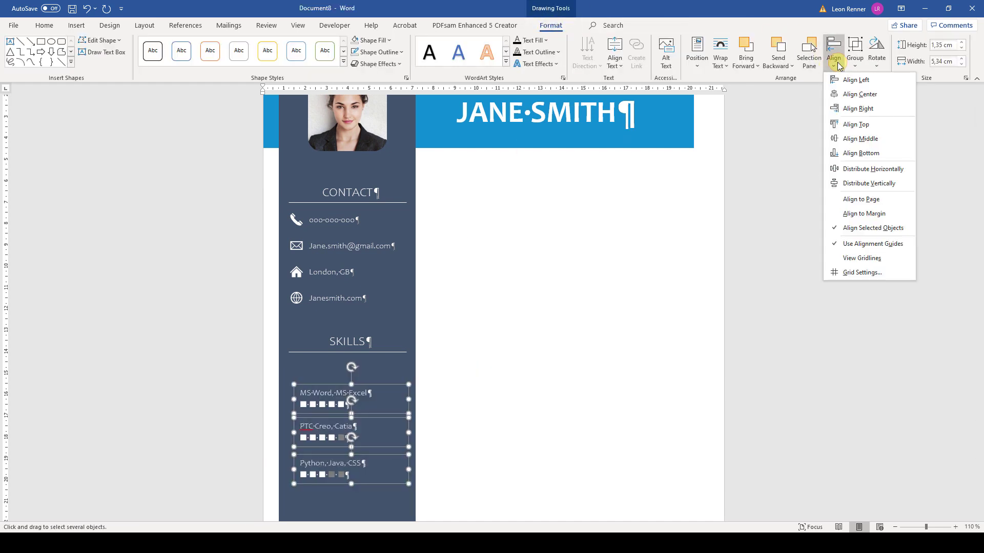
pyautogui.click(871, 183)
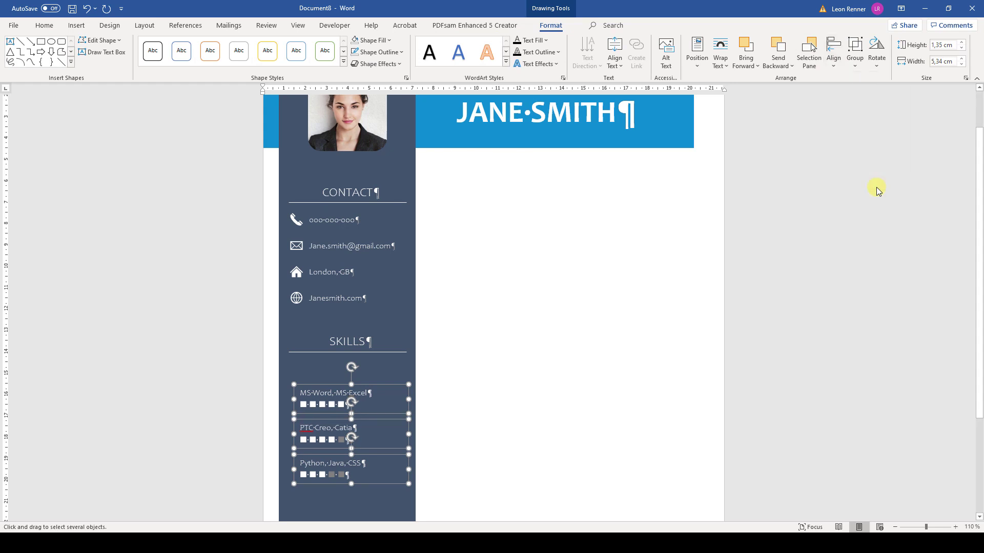
pyautogui.click(510, 429)
pyautogui.click(329, 420)
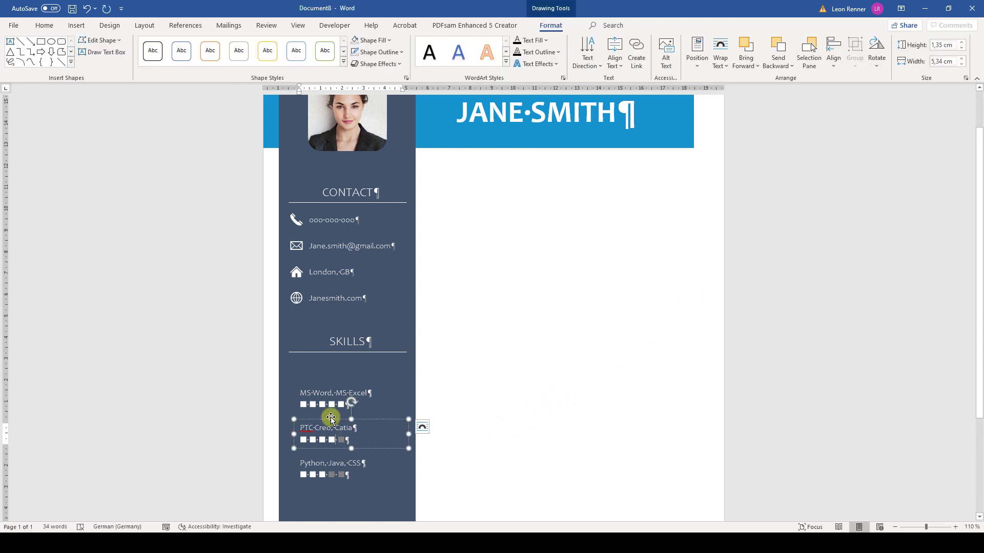
pyautogui.moveTo(330, 421); pyautogui.dragTo(330, 413)
pyautogui.click(330, 462)
pyautogui.moveTo(331, 463); pyautogui.dragTo(331, 443)
pyautogui.click(461, 362)
# - Redistribute the three skill boxes evenly and move them up just beneath the SKILLS heading
pyautogui.click(799, 64)
pyautogui.click(815, 90)
pyautogui.moveTo(466, 431); pyautogui.dragTo(244, 530)
pyautogui.click(551, 25)
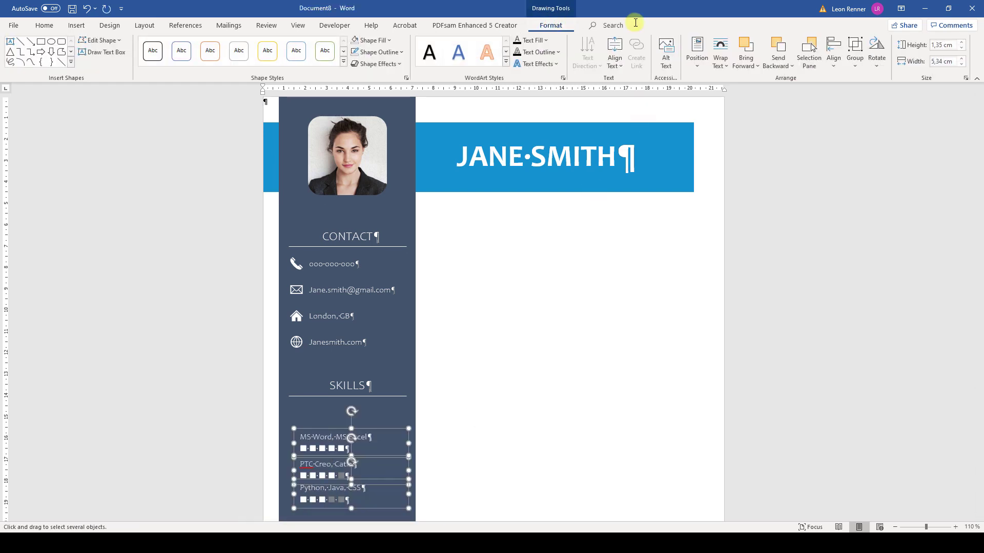
pyautogui.click(833, 51)
pyautogui.click(883, 185)
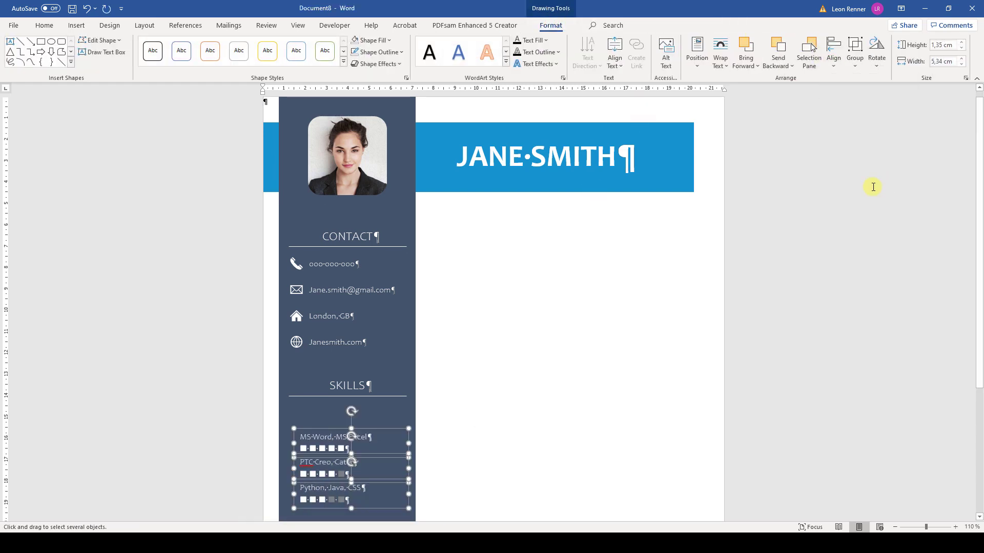
pyautogui.moveTo(383, 429); pyautogui.dragTo(372, 404)
pyautogui.click(465, 387)
pyautogui.scroll(-4, 465, 387)
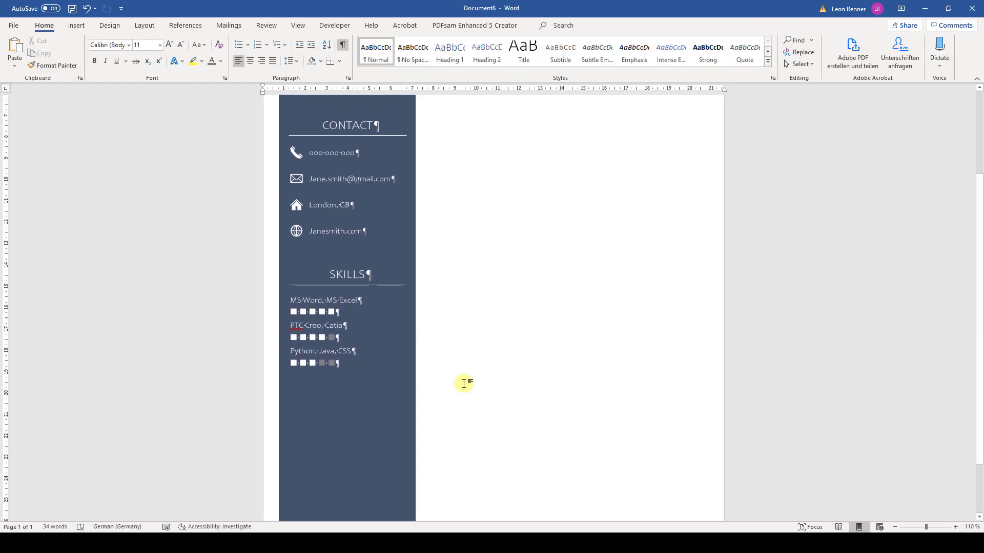
pyautogui.scroll(1, 464, 386)
pyautogui.click(370, 239)
# - Copy the SKILLS heading below the skill list and rename it LANGUAGES
pyautogui.moveTo(384, 248); pyautogui.dragTo(351, 368)
pyautogui.write('LANGUAGES')
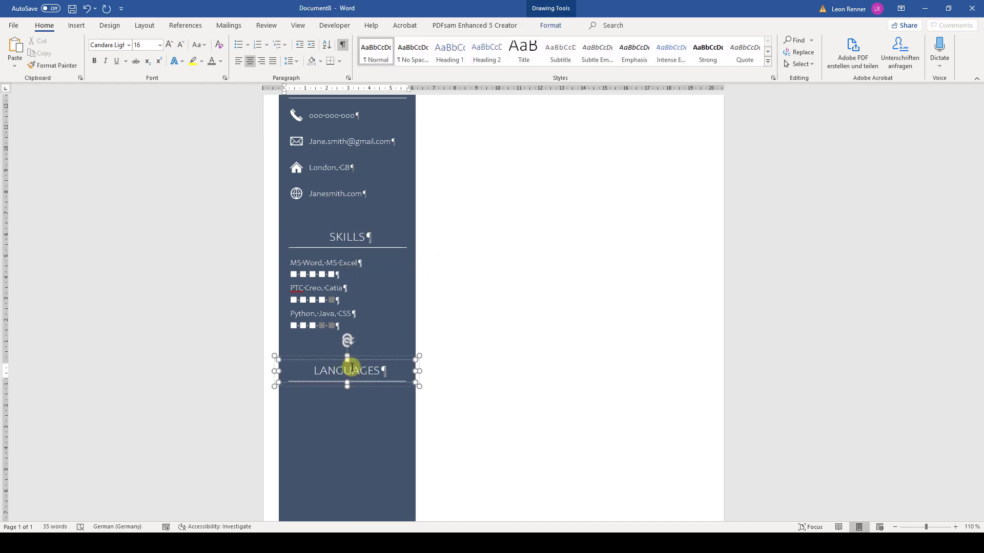
pyautogui.scroll(2, 468, 386)
pyautogui.scroll(-3, 468, 386)
# - Copy the skill box under LANGUAGES and make it an ENGLISH line with rating squares
pyautogui.click(308, 231)
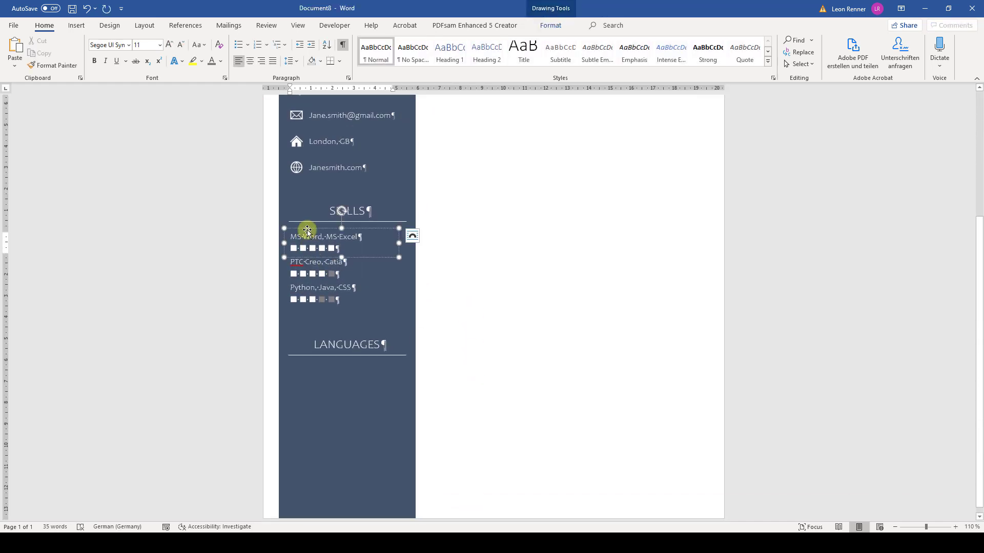
pyautogui.moveTo(373, 255); pyautogui.dragTo(337, 382)
pyautogui.tripleClick(308, 375)
pyautogui.write('ENGLISH')
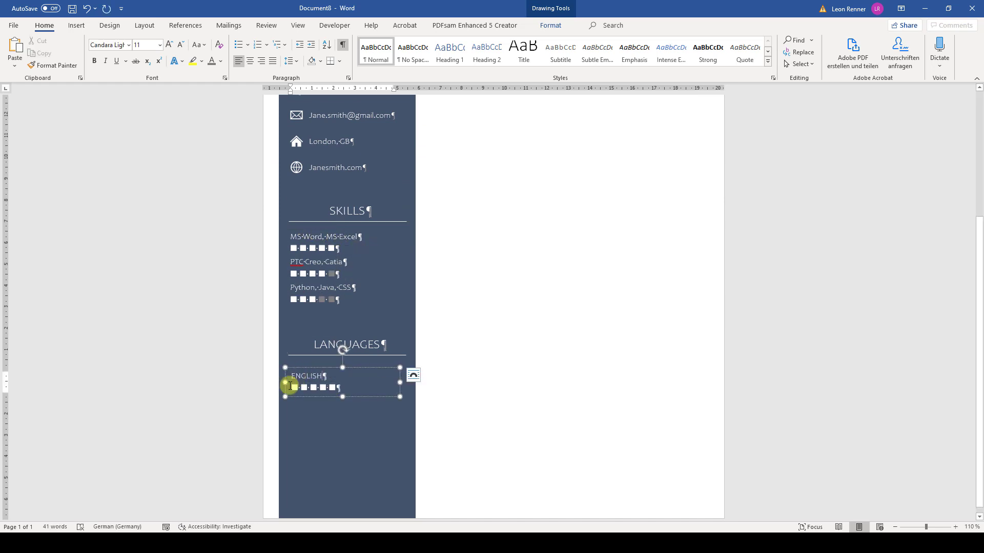
pyautogui.press('Delete')
# - Duplicate the ENGLISH line into GERMAN and SPANISH rows, tucking SPANISH closer
pyautogui.moveTo(323, 384); pyautogui.dragTo(312, 416)
pyautogui.doubleClick(297, 394)
pyautogui.write('GERMAN ■ ■ ■ ■ ■')
pyautogui.doubleClick(296, 416)
pyautogui.write('SPANISH ■ ■ ■ ■ ■')
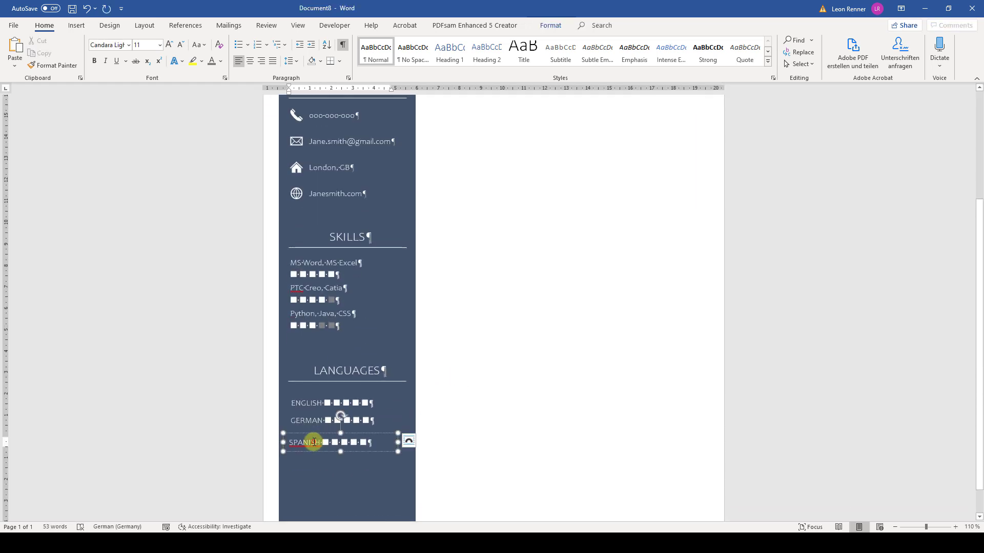
pyautogui.click(309, 434)
pyautogui.moveTo(309, 434); pyautogui.dragTo(309, 428)
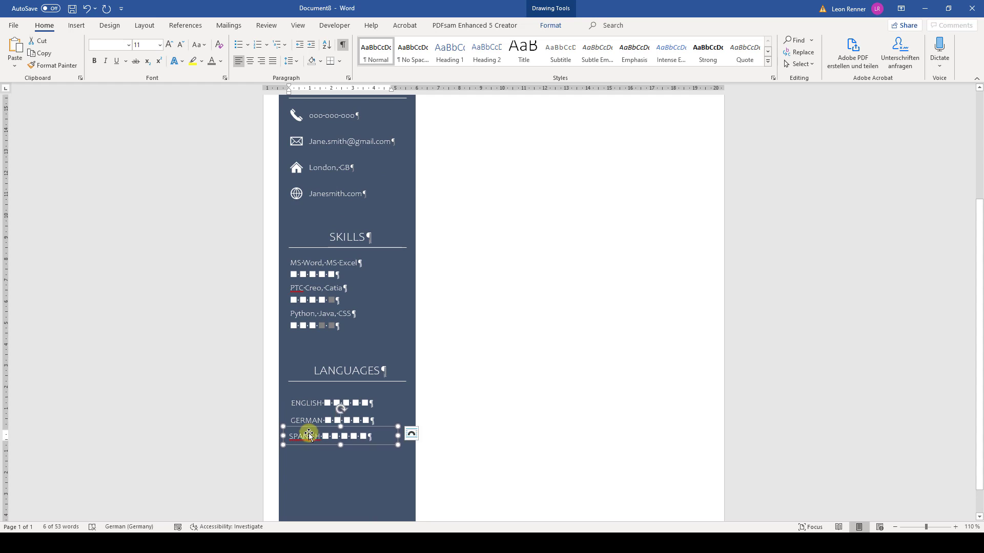
# - Left-align the three language rows, distribute them vertically, and shift them up slightly
pyautogui.moveTo(453, 384); pyautogui.dragTo(225, 474)
pyautogui.click(550, 26)
pyautogui.click(833, 51)
pyautogui.click(851, 75)
pyautogui.click(833, 52)
pyautogui.click(894, 184)
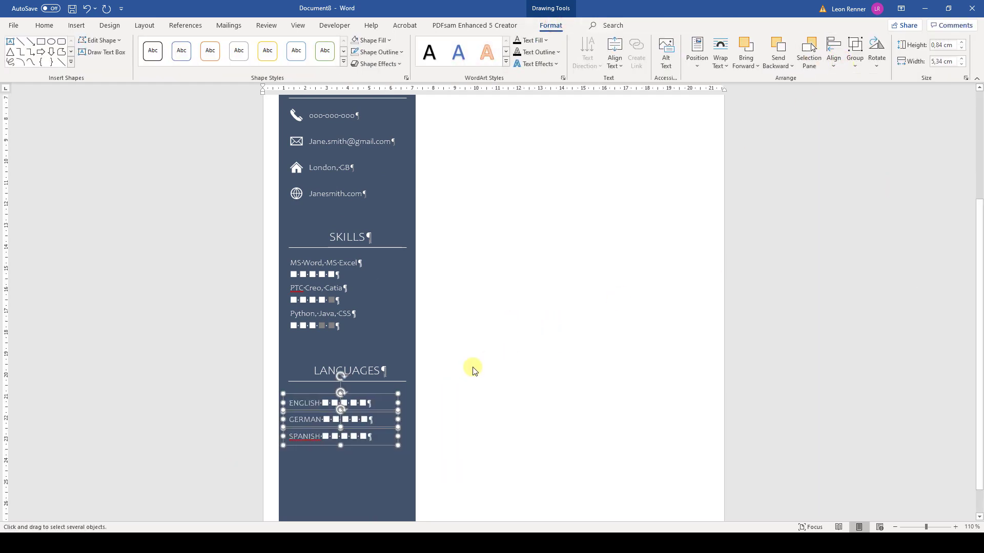
pyautogui.moveTo(362, 396); pyautogui.dragTo(378, 478)
# - Rename the copied LANGUAGES heading to HOBBIES
pyautogui.click(495, 373)
pyautogui.click(384, 387)
pyautogui.doubleClick(377, 478)
pyautogui.write('HOBBIES')
pyautogui.scroll(-1, 483, 400)
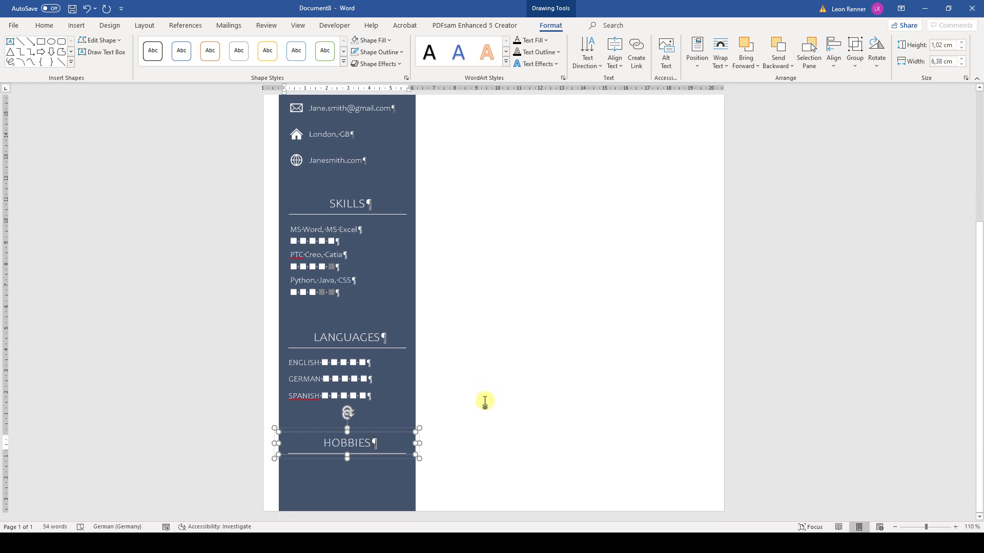
# - Find camera, basketball and guitar in the Icons library and insert all three
pyautogui.click(477, 451)
pyautogui.scroll(-4, 477, 451)
pyautogui.click(76, 25)
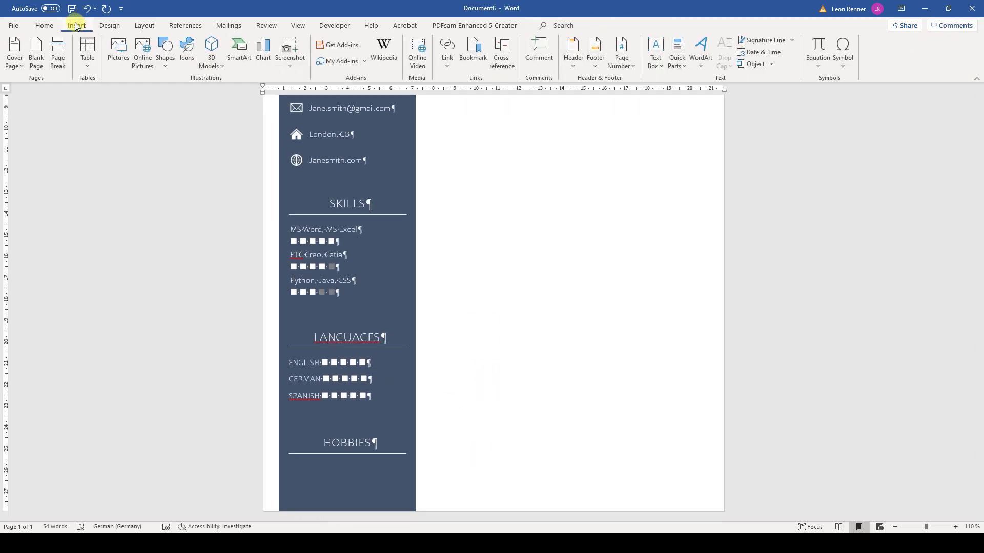
pyautogui.click(187, 54)
pyautogui.click(165, 114)
pyautogui.write('camer')
pyautogui.click(297, 134)
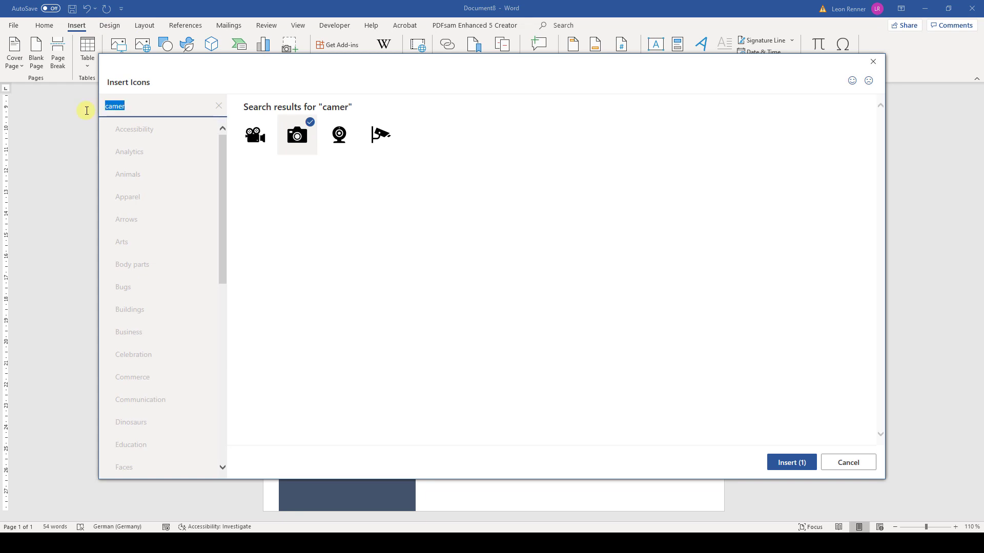
pyautogui.write('basket')
pyautogui.click(422, 136)
pyautogui.click(119, 106)
pyautogui.write('gui')
pyautogui.click(297, 135)
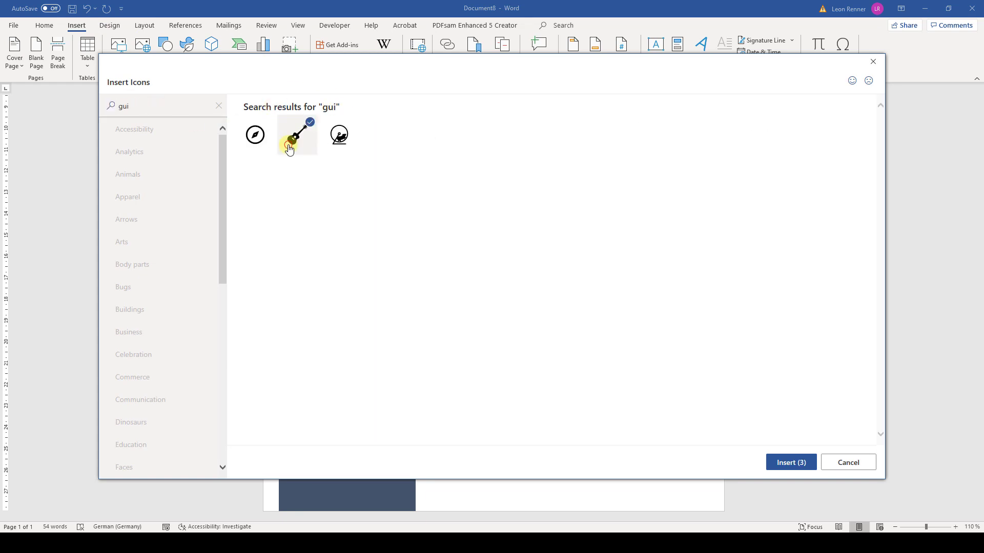
pyautogui.click(791, 462)
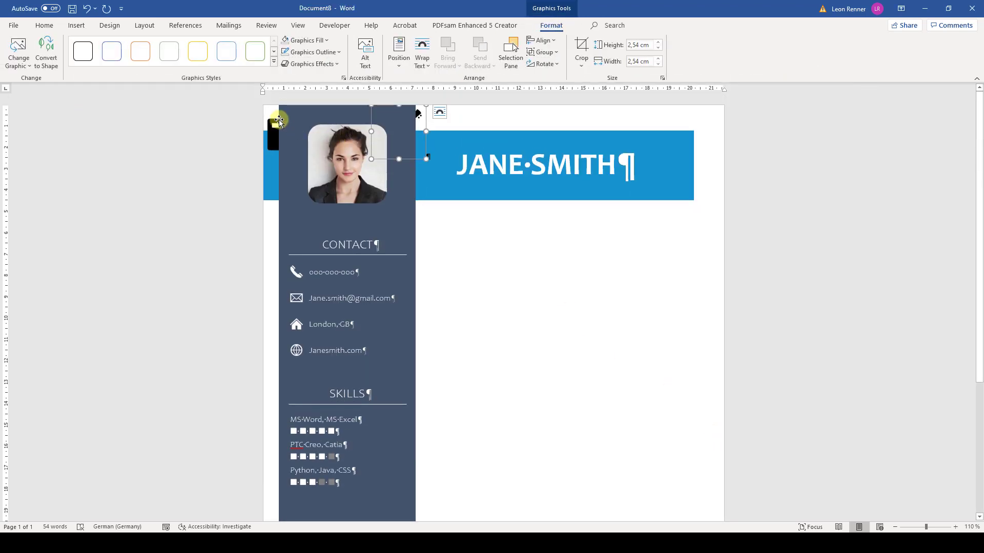
# - Set the guitar, camera and basketball icons to In Front of Text and spread them onto the page
pyautogui.click(511, 207)
pyautogui.moveTo(399, 133); pyautogui.dragTo(475, 291)
pyautogui.click(290, 136)
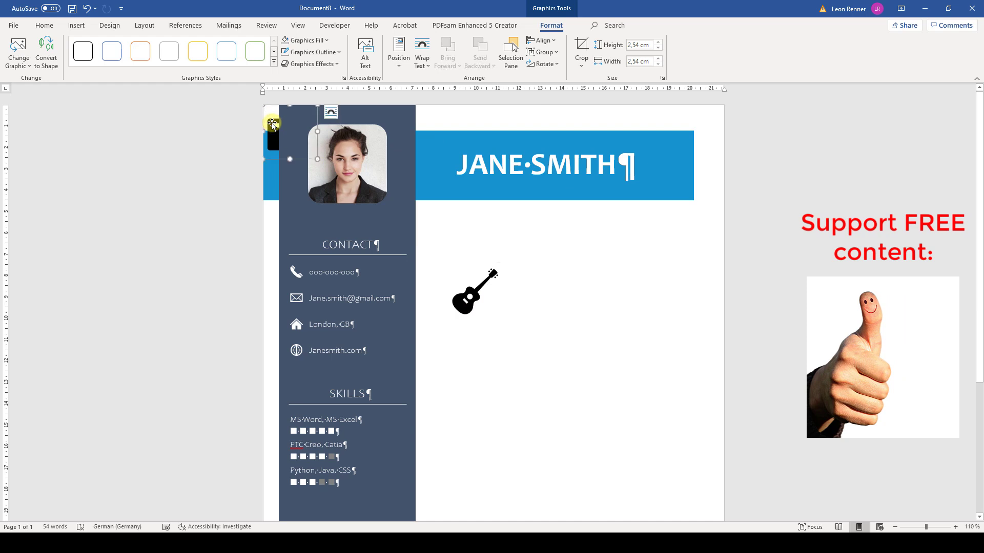
pyautogui.click(330, 112)
pyautogui.click(406, 207)
pyautogui.moveTo(285, 136); pyautogui.dragTo(536, 309)
pyautogui.click(270, 119)
pyautogui.click(331, 112)
pyautogui.click(407, 207)
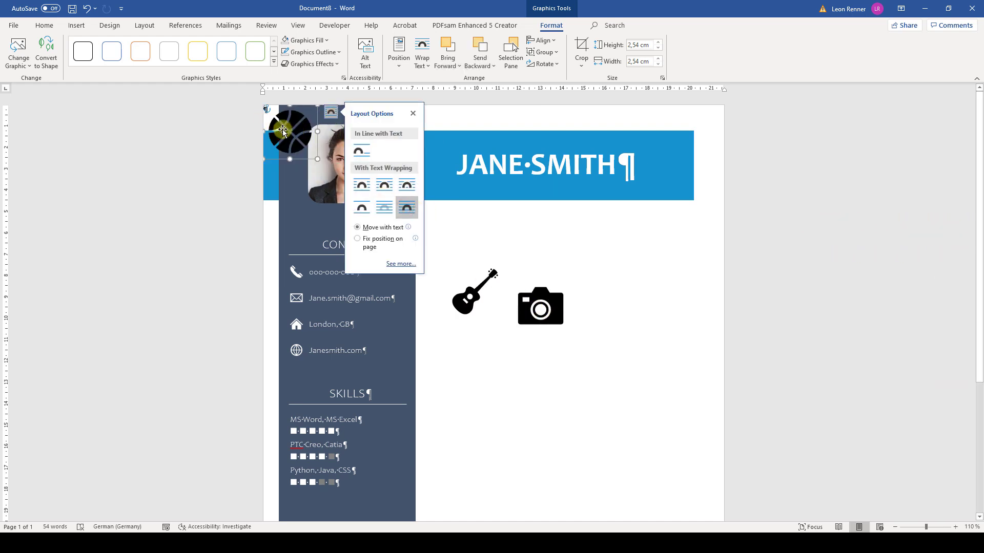
pyautogui.moveTo(288, 132); pyautogui.dragTo(509, 374)
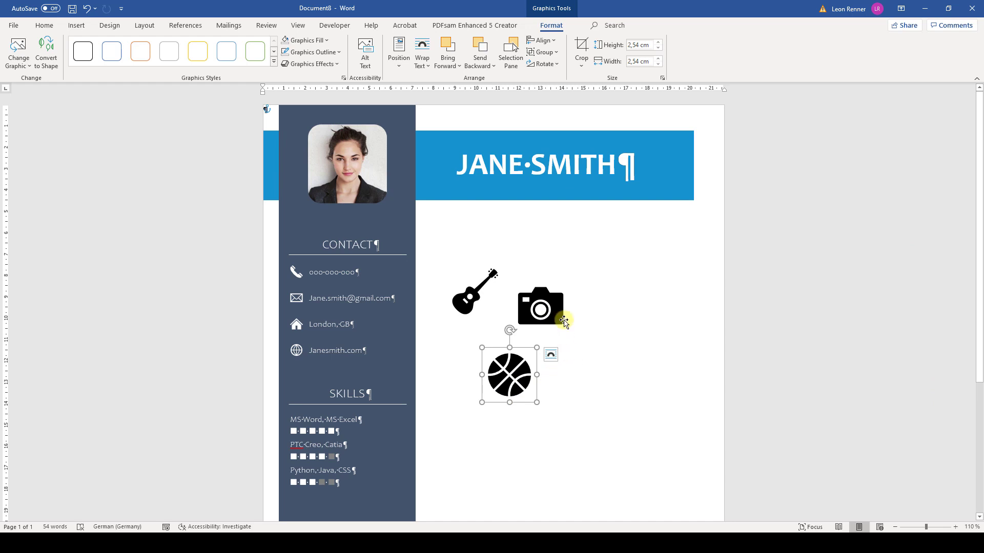
# - Resize all three icons to 1 cm height and move them into the HOBBIES section
pyautogui.keyDown('shift'); pyautogui.click(549, 307); pyautogui.keyUp('shift')
pyautogui.keyDown('shift'); pyautogui.click(472, 297); pyautogui.keyUp('shift')
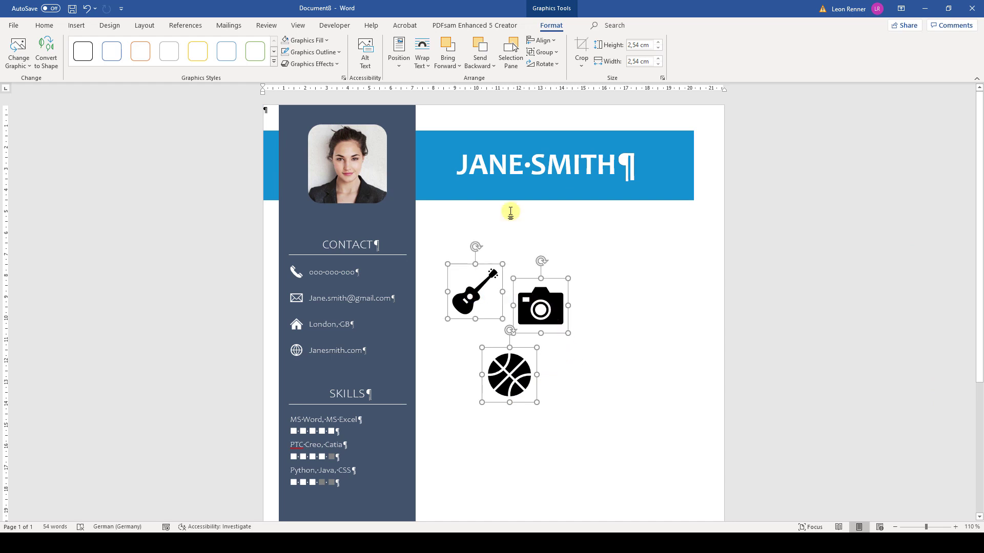
pyautogui.click(639, 48)
pyautogui.write('1')
pyautogui.press('Return')
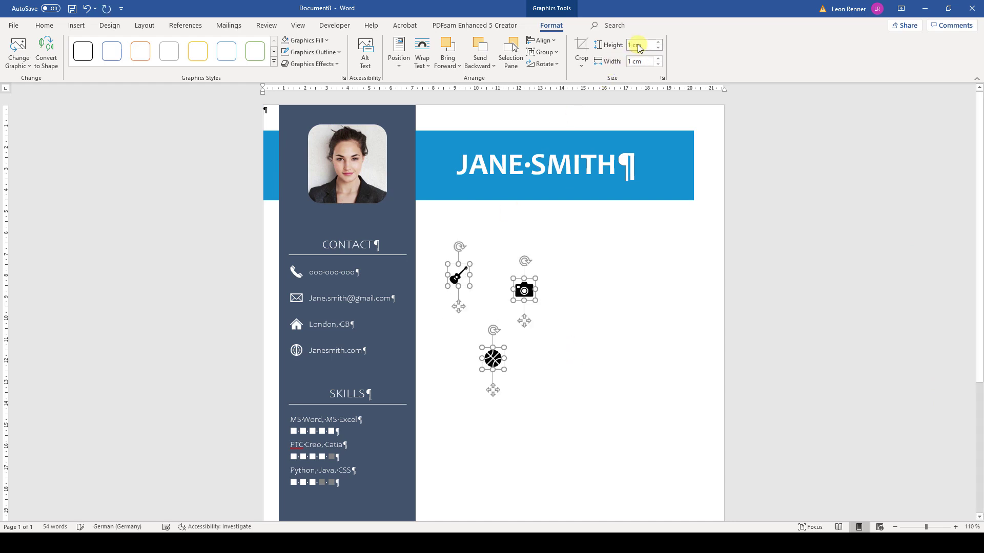
pyautogui.scroll(-3, 552, 290)
pyautogui.moveTo(494, 171); pyautogui.dragTo(351, 477)
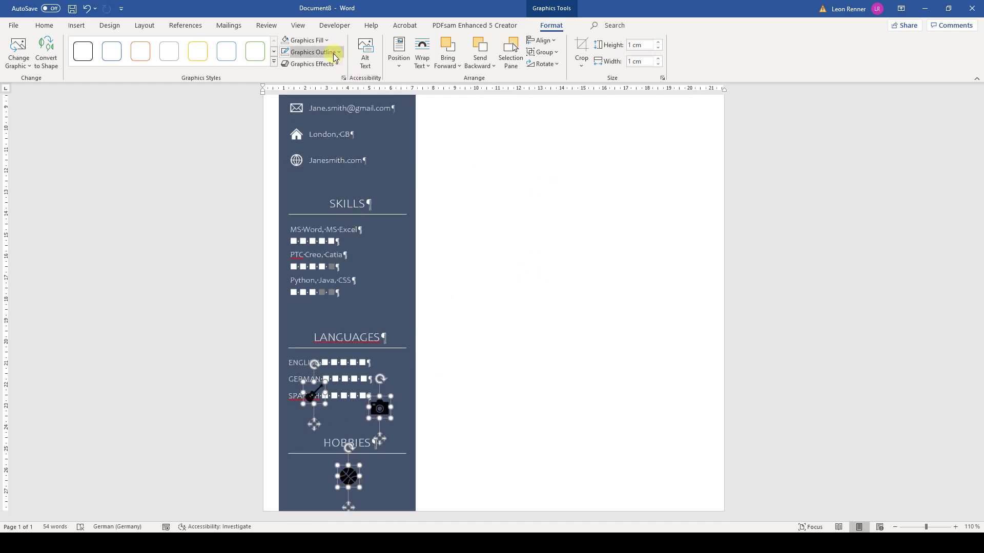
# - Give the icons a white outline and no fill
pyautogui.click(312, 52)
pyautogui.click(285, 78)
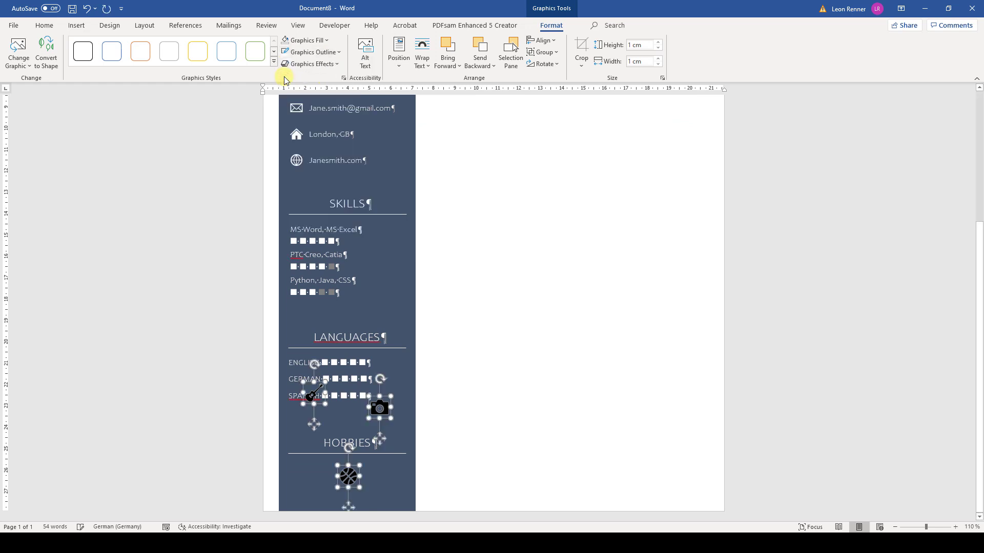
pyautogui.click(316, 40)
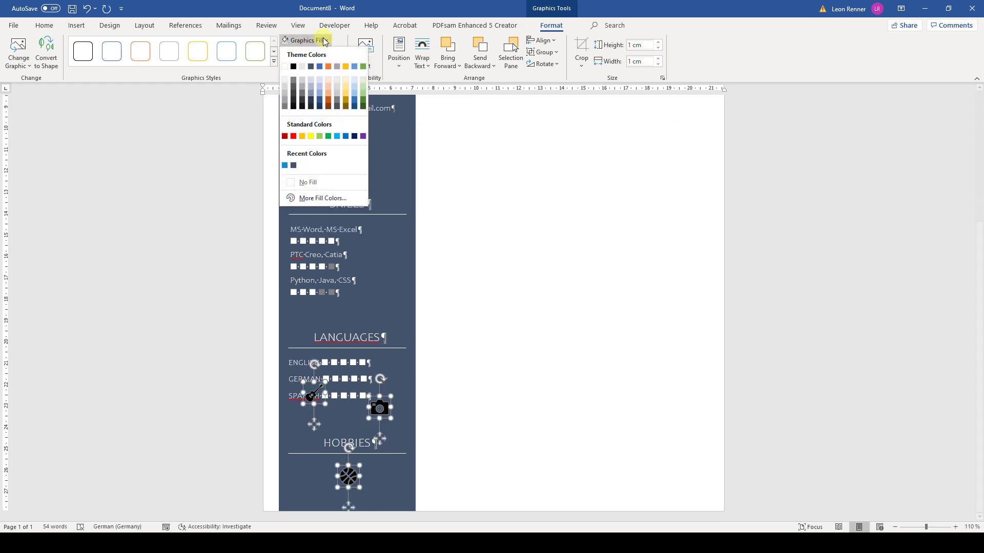
pyautogui.click(313, 182)
pyautogui.click(471, 442)
# - Arrange camera, basketball and guitar in a row under HOBBIES
pyautogui.moveTo(314, 400); pyautogui.dragTo(387, 482)
pyautogui.moveTo(384, 420); pyautogui.dragTo(298, 482)
pyautogui.click(390, 483)
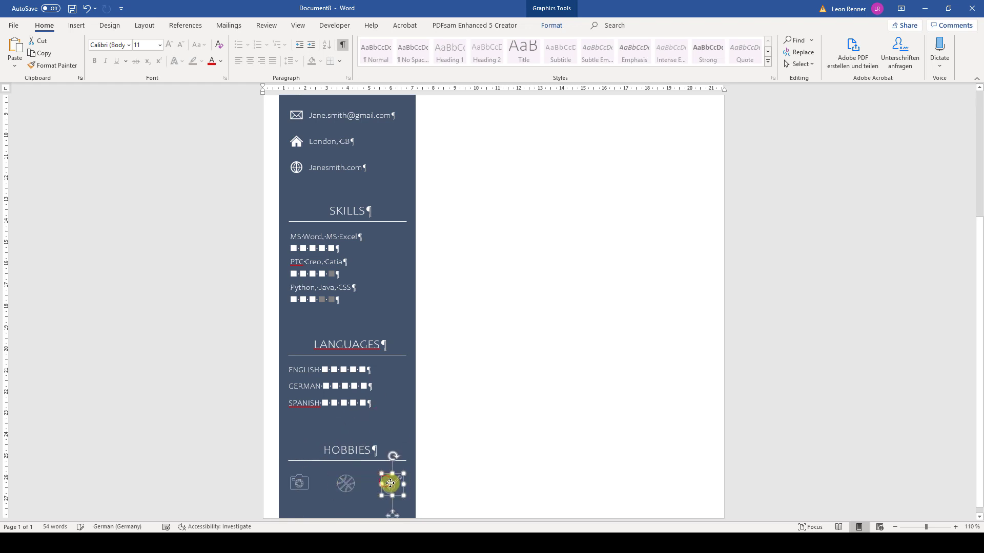
# - Line up the three hobby icons in a row and distribute them horizontally
pyautogui.keyDown('shift'); pyautogui.click(300, 482); pyautogui.keyUp('shift')
pyautogui.keyDown('shift'); pyautogui.click(346, 483); pyautogui.keyUp('shift')
pyautogui.click(557, 28)
pyautogui.click(543, 40)
pyautogui.click(559, 117)
pyautogui.click(542, 40)
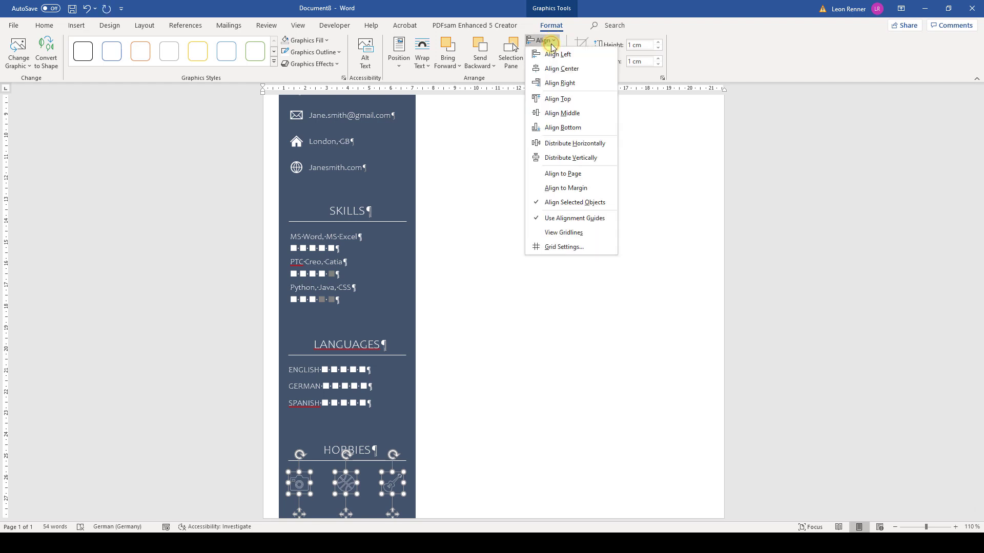
pyautogui.click(594, 145)
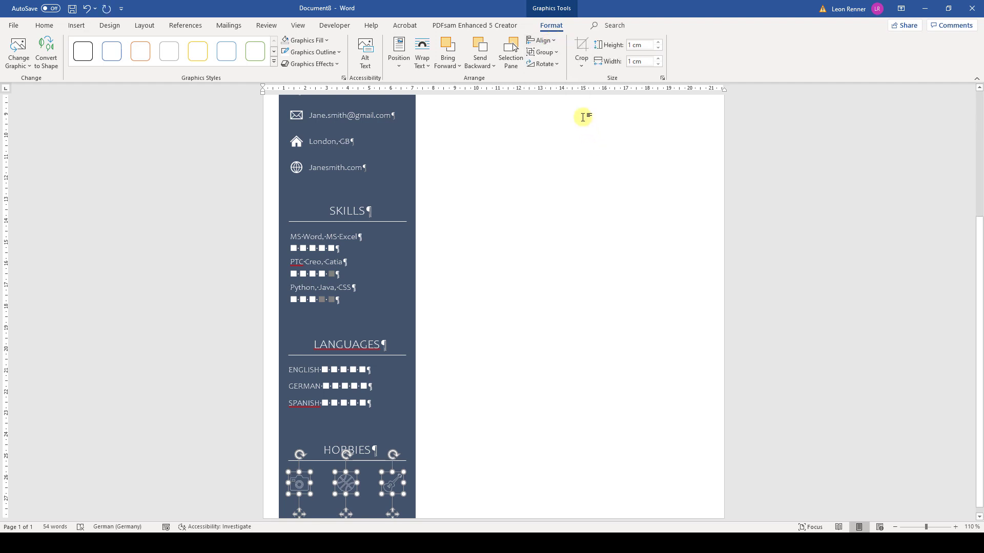
# - Group the hobby icons and set their outline weight to 1 pt
pyautogui.click(545, 52)
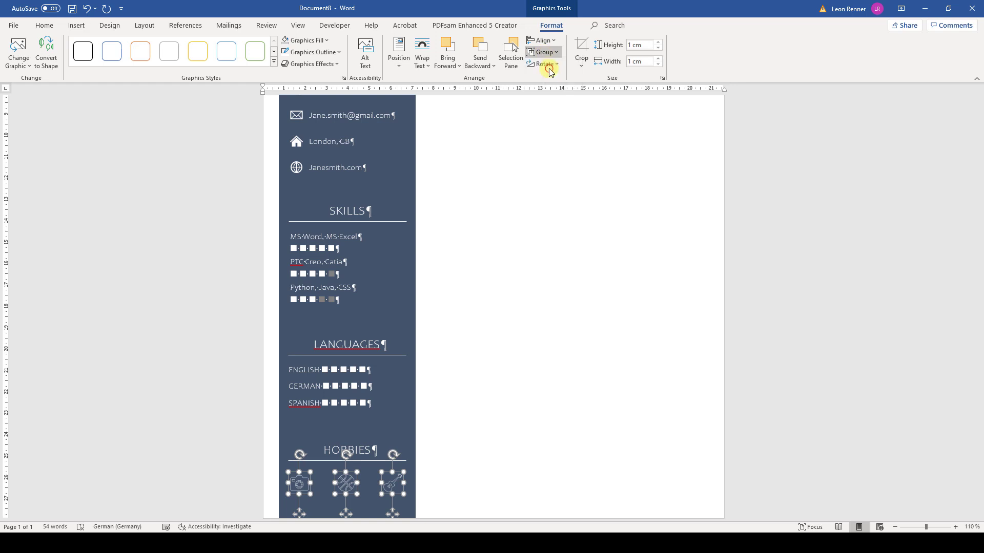
pyautogui.click(550, 66)
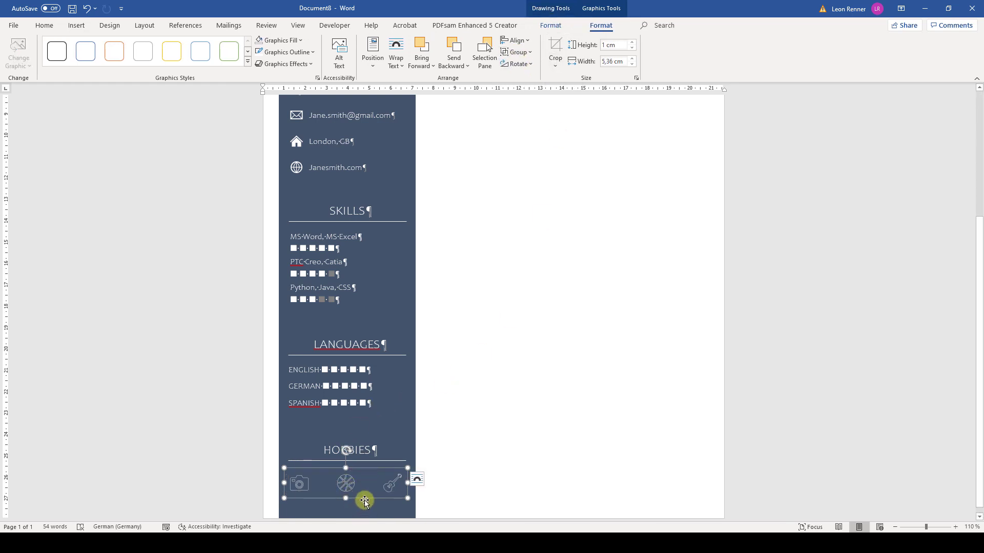
pyautogui.moveTo(363, 500); pyautogui.dragTo(365, 498)
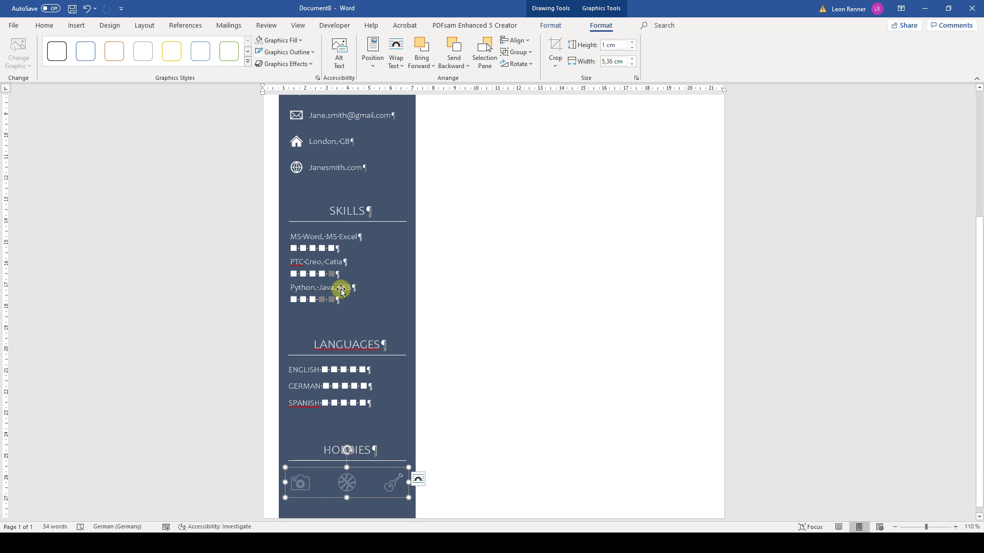
pyautogui.click(285, 52)
pyautogui.moveTo(328, 229)
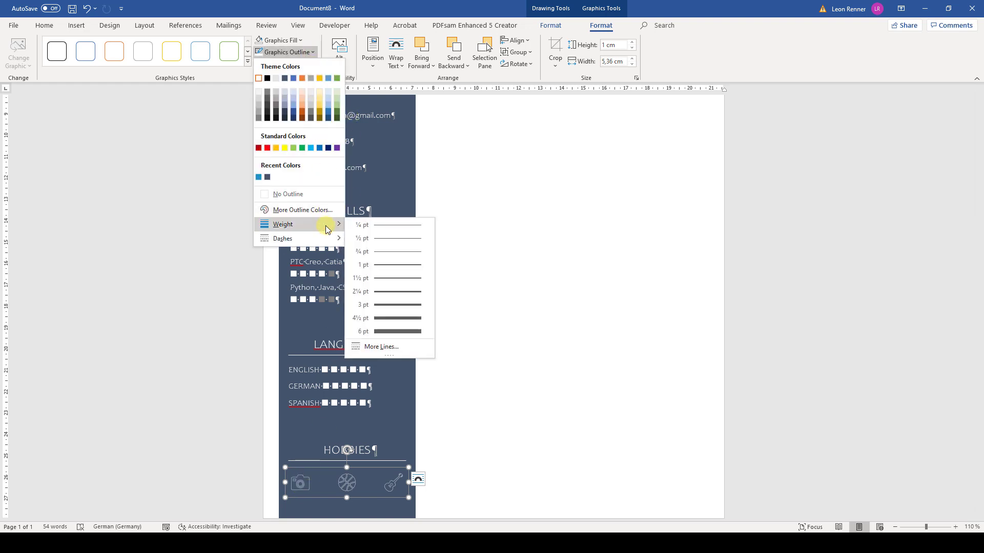
pyautogui.click(391, 265)
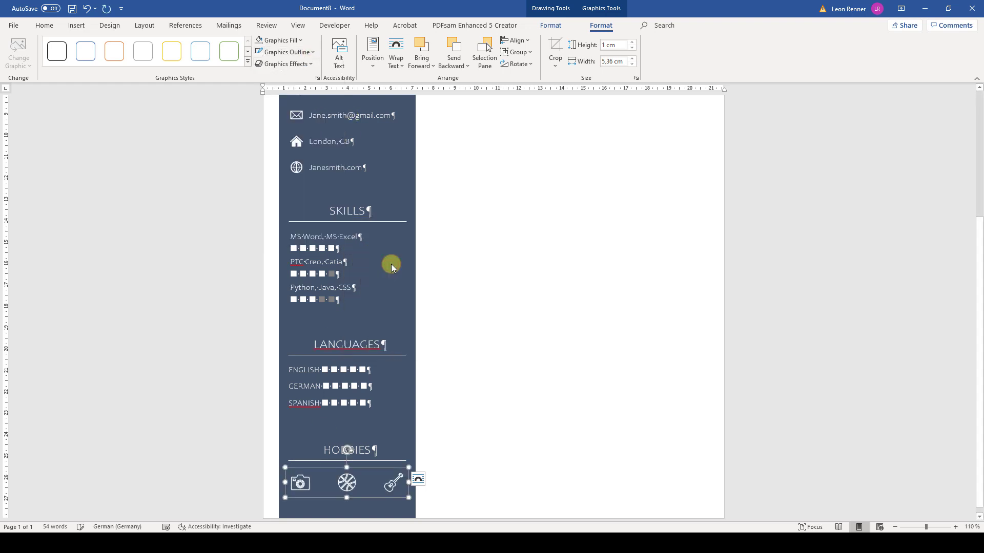
pyautogui.click(523, 226)
pyautogui.scroll(4, 548, 243)
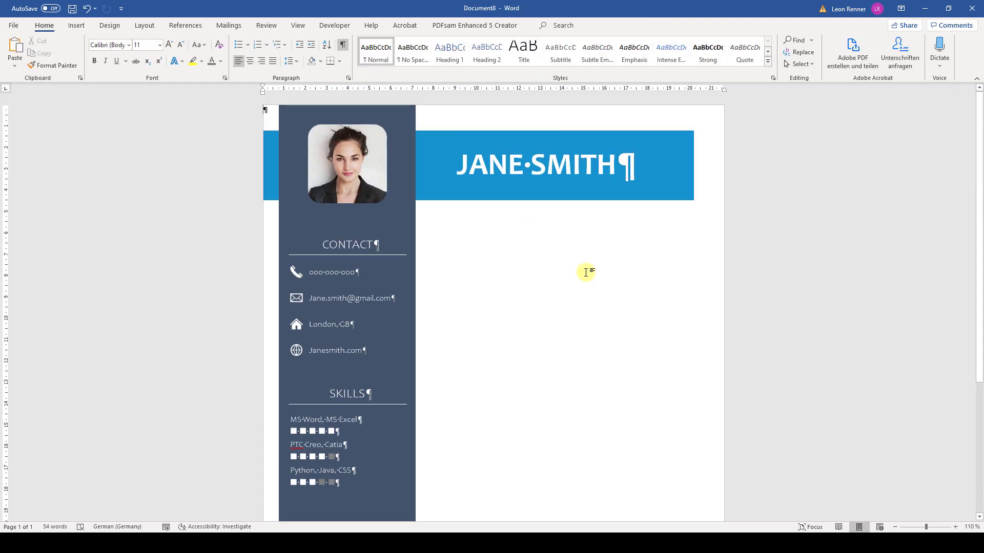
# - Insert a quote-style text box without outline or fill just below the JANE SMITH banner
pyautogui.click(895, 527)
pyautogui.click(895, 526)
pyautogui.click(895, 527)
pyautogui.click(895, 527)
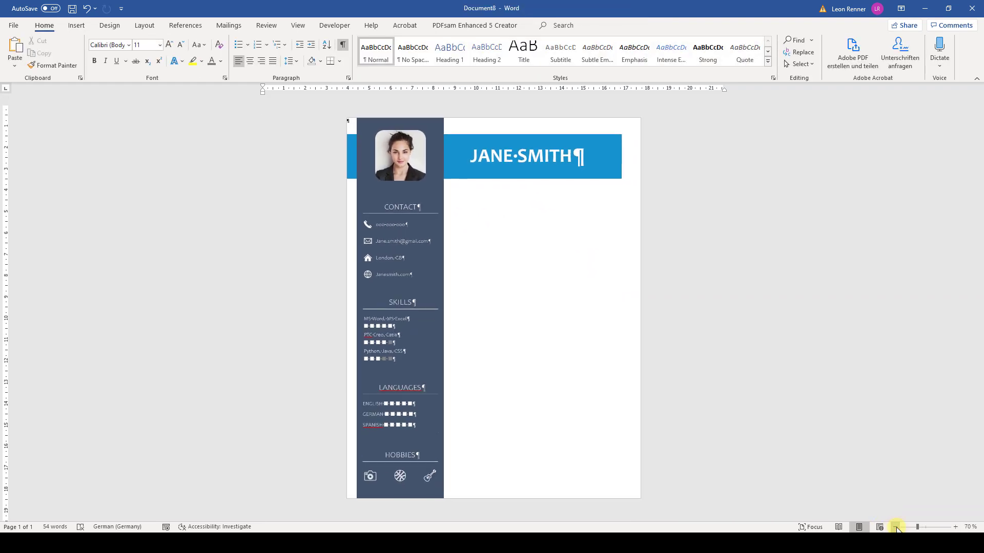
pyautogui.click(76, 25)
pyautogui.click(654, 50)
pyautogui.click(680, 127)
pyautogui.click(379, 52)
pyautogui.click(390, 190)
pyautogui.click(381, 40)
pyautogui.click(389, 178)
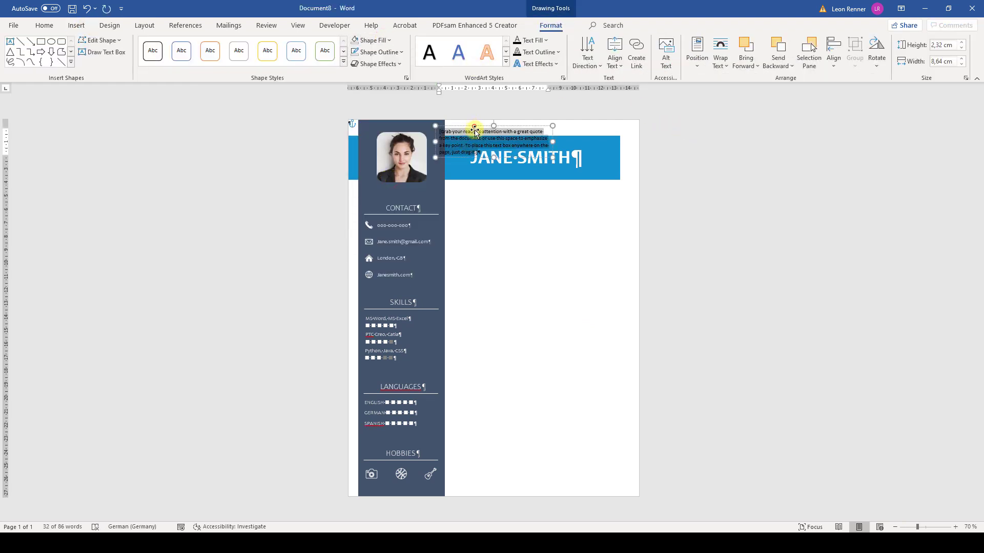
pyautogui.moveTo(472, 128); pyautogui.dragTo(493, 187)
# - Paste the summary text into the box and set its width to 12,4 cm
pyautogui.write('[Write down a professional summary or a resume objective. Note, that this part is different for every country.] Lorem ipsum dolor sit amet, consectetur adipiscing elit, sed do eiusmod tempor incididunt ut labore et dolore magna aliqua. Bibendum at varius vel pharetra. Quisque egestas diam in arcu cursus euismod quis viverra.')
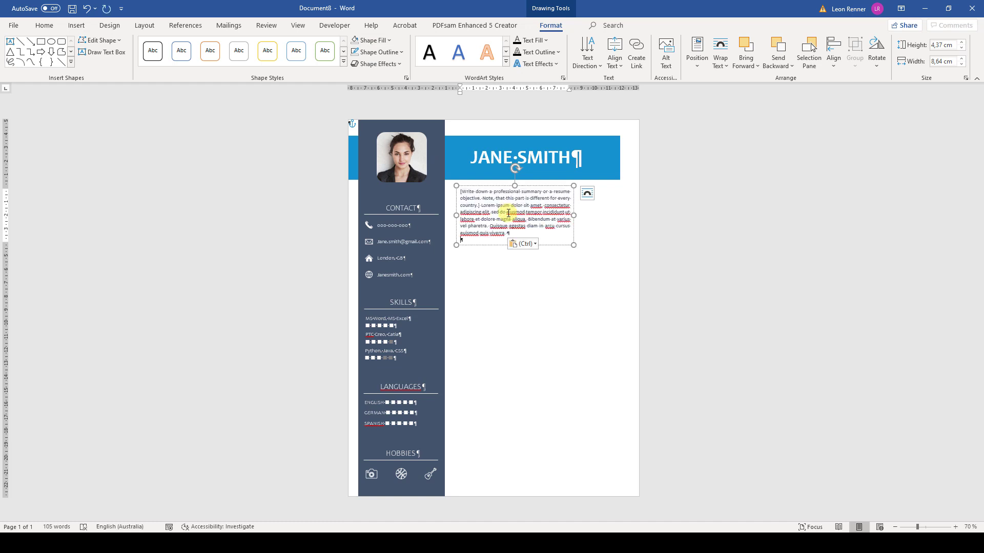
pyautogui.click(504, 189)
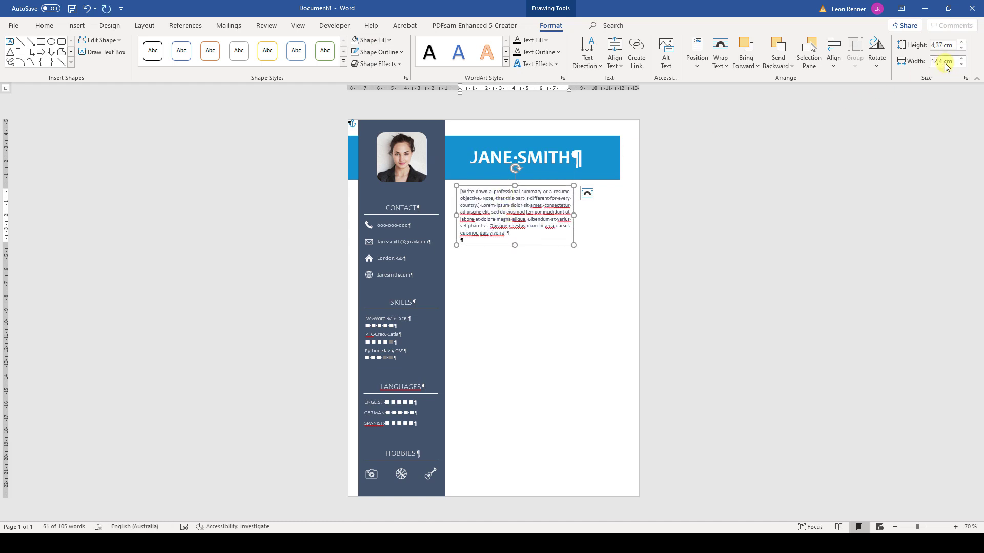
pyautogui.press('Return')
pyautogui.click(513, 221)
# - Set the summary paragraph in Candara with the recent grey font colour
pyautogui.click(44, 26)
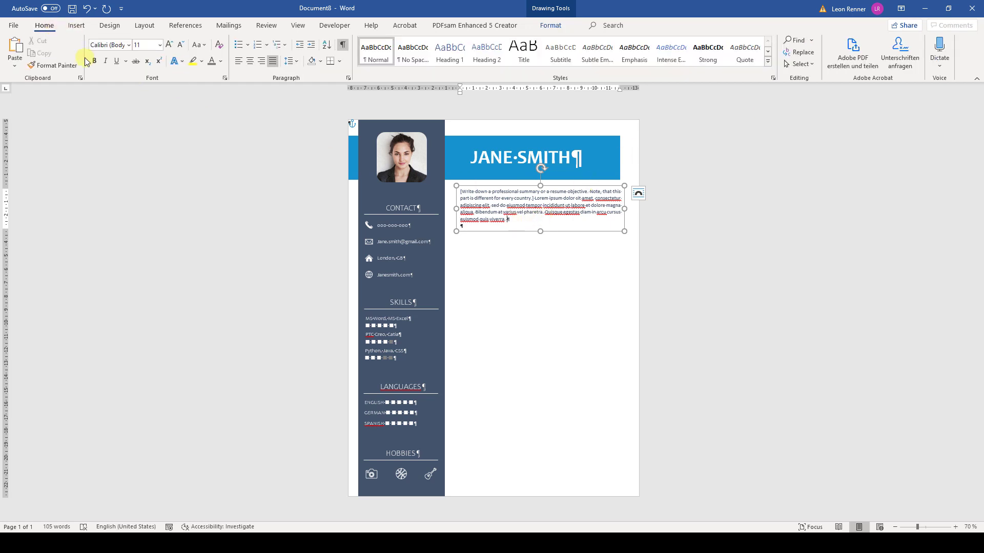
pyautogui.moveTo(514, 224); pyautogui.dragTo(461, 192)
pyautogui.click(129, 45)
pyautogui.click(136, 133)
pyautogui.click(222, 61)
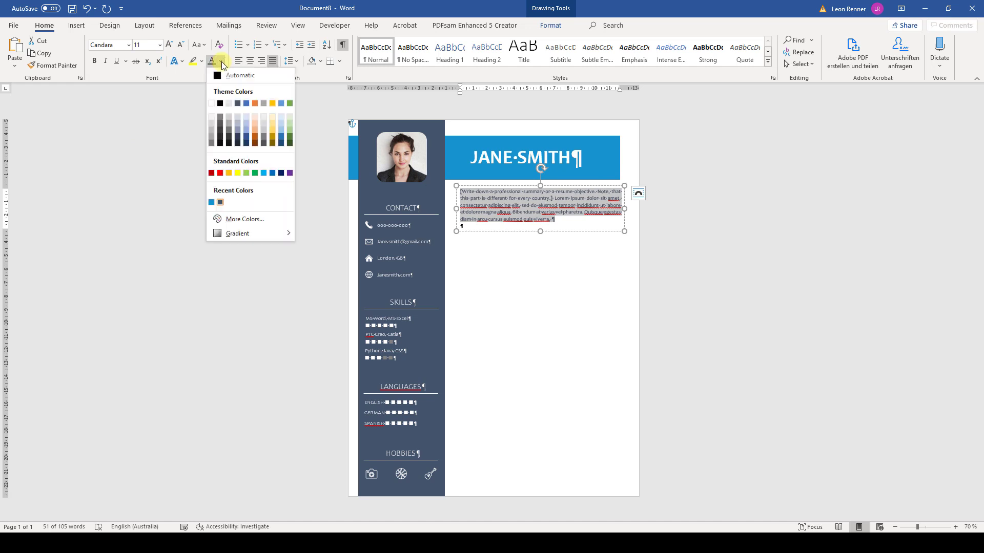
pyautogui.click(219, 202)
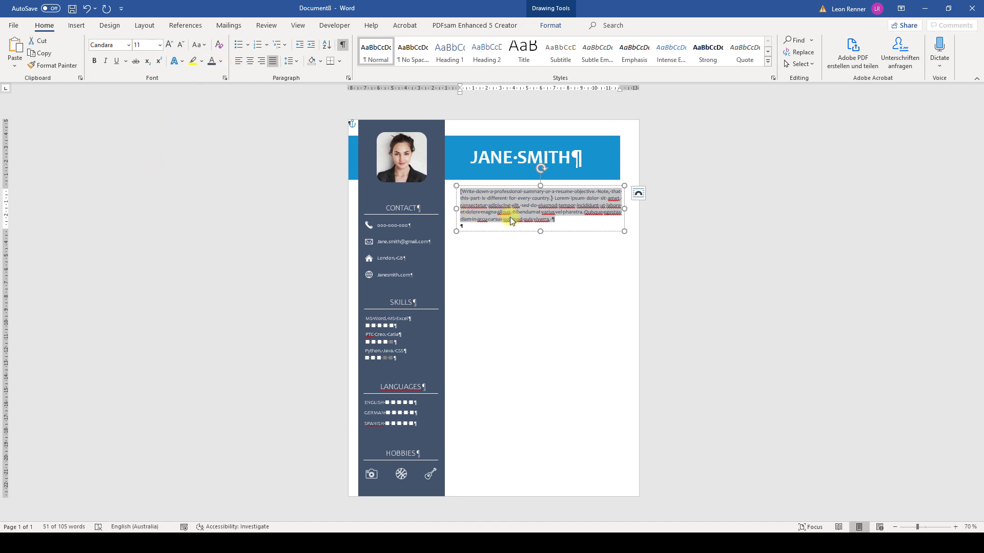
# - Delete the empty paragraph in the summary box and move it slightly lower
pyautogui.click(488, 225)
pyautogui.press('BackSpace')
pyautogui.moveTo(524, 224); pyautogui.dragTo(523, 227)
pyautogui.click(514, 247)
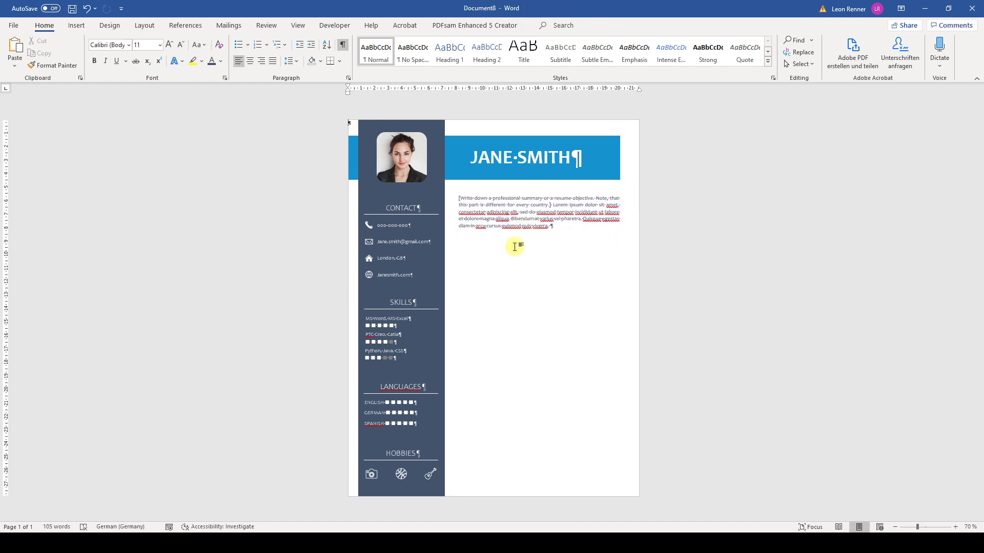
# - Draw a 12 cm horizontal line below the summary with a thicker weight
pyautogui.click(82, 29)
pyautogui.click(167, 64)
pyautogui.click(171, 94)
pyautogui.moveTo(458, 243); pyautogui.dragTo(618, 242)
pyautogui.write('12')
pyautogui.press('Return')
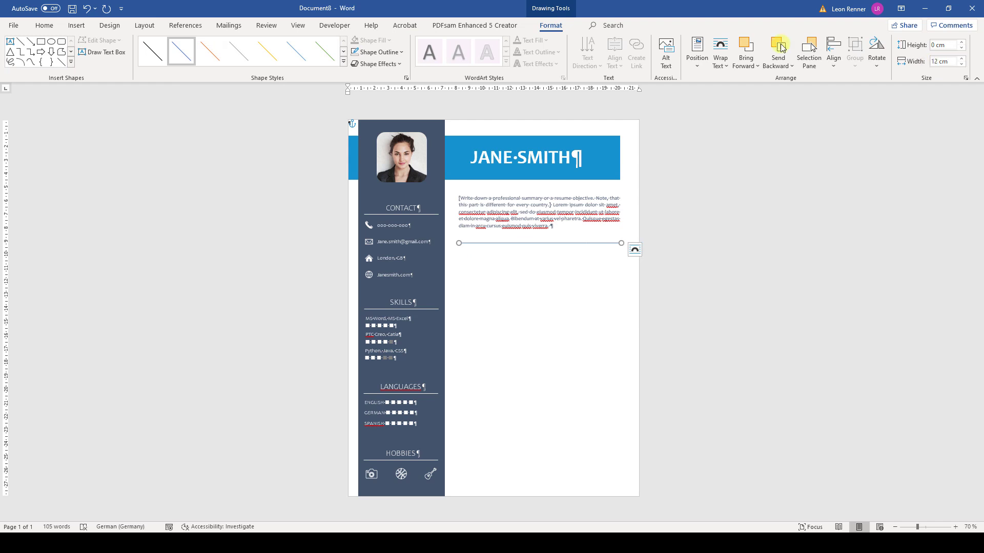
pyautogui.click(379, 52)
pyautogui.moveTo(437, 224)
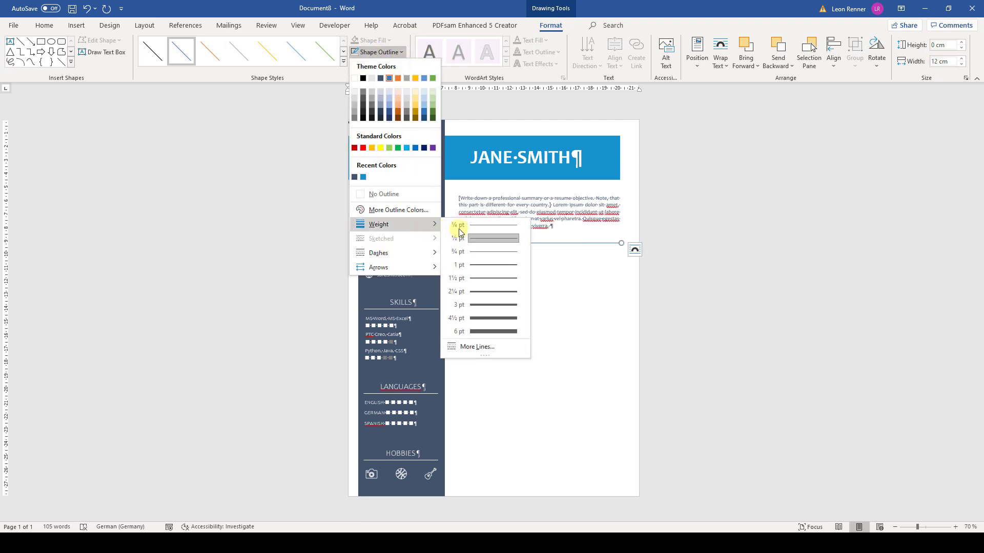
pyautogui.click(494, 296)
# - Colour the line RGB 160, 175, 196 and move it up under the summary
pyautogui.click(399, 54)
pyautogui.click(400, 210)
pyautogui.write('160')
pyautogui.press('Tab')
pyautogui.write('175')
pyautogui.press('Tab')
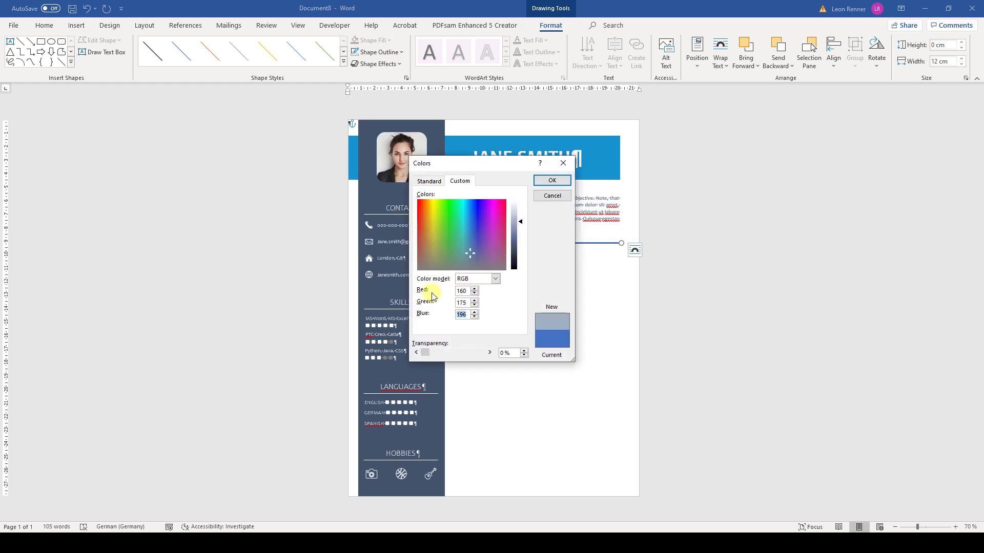
pyautogui.click(552, 180)
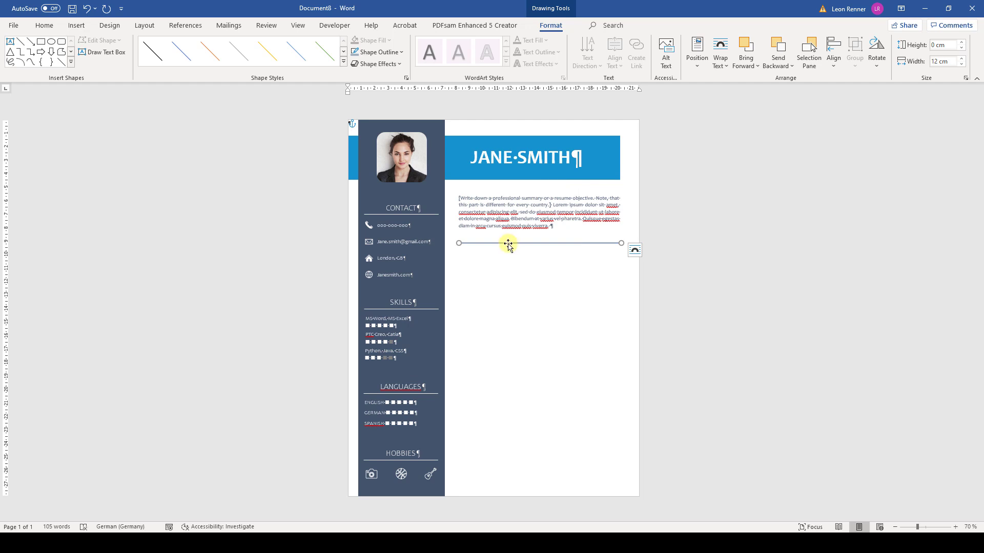
pyautogui.moveTo(507, 244); pyautogui.dragTo(507, 227)
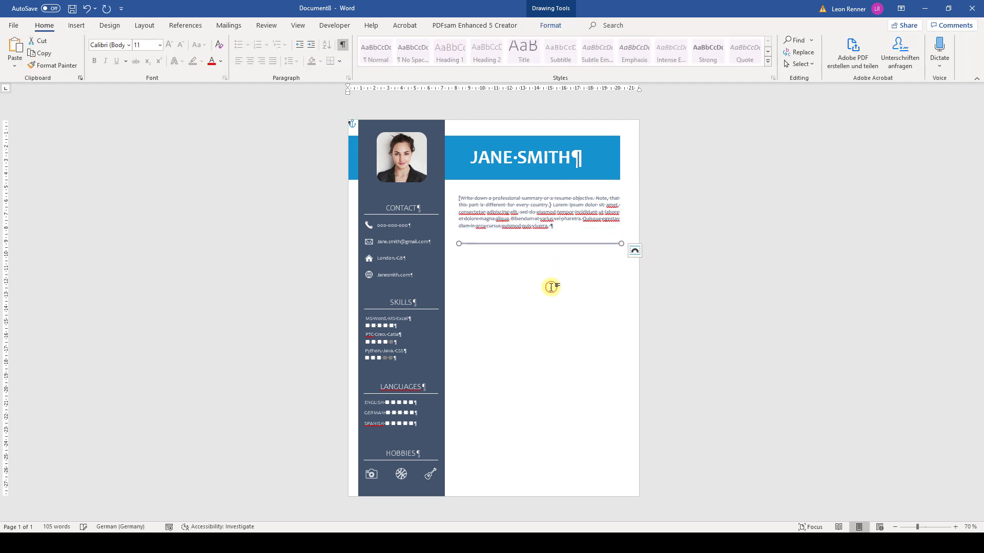
# - Add a simple text box below the divider reading EDUCATION
pyautogui.click(76, 25)
pyautogui.click(655, 52)
pyautogui.click(685, 138)
pyautogui.moveTo(508, 128); pyautogui.dragTo(528, 253)
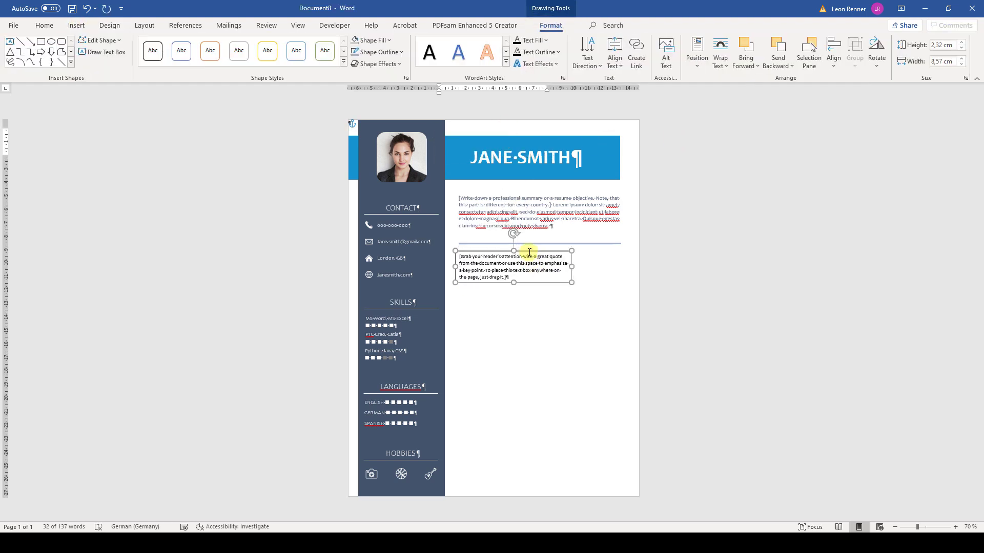
pyautogui.click(378, 51)
pyautogui.press('Escape')
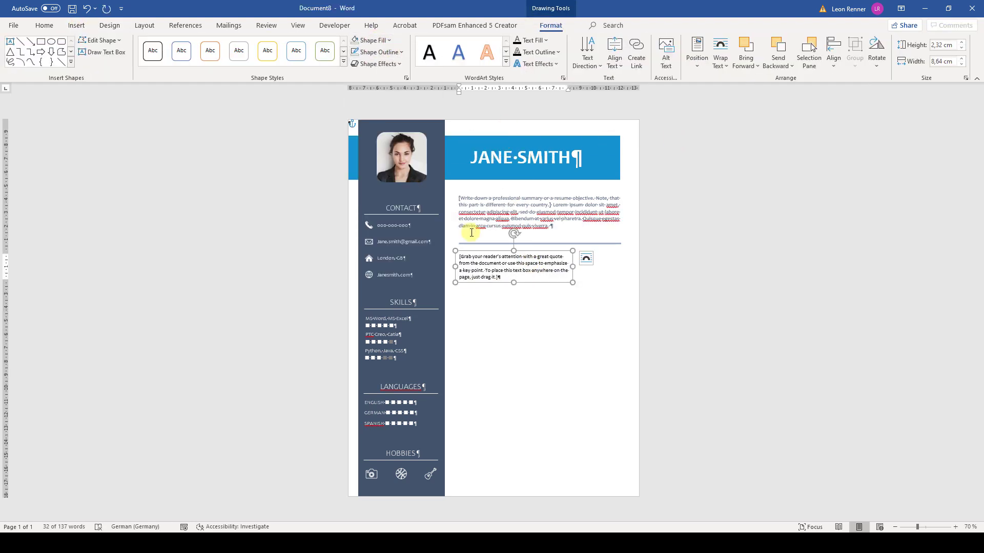
pyautogui.write('EDUCATION')
# - Format EDUCATION as bold 16 pt dark blue-grey Candara and paste a copy of the box
pyautogui.moveTo(496, 266); pyautogui.dragTo(456, 253)
pyautogui.click(528, 222)
pyautogui.click(524, 306)
pyautogui.click(462, 236)
pyautogui.click(524, 236)
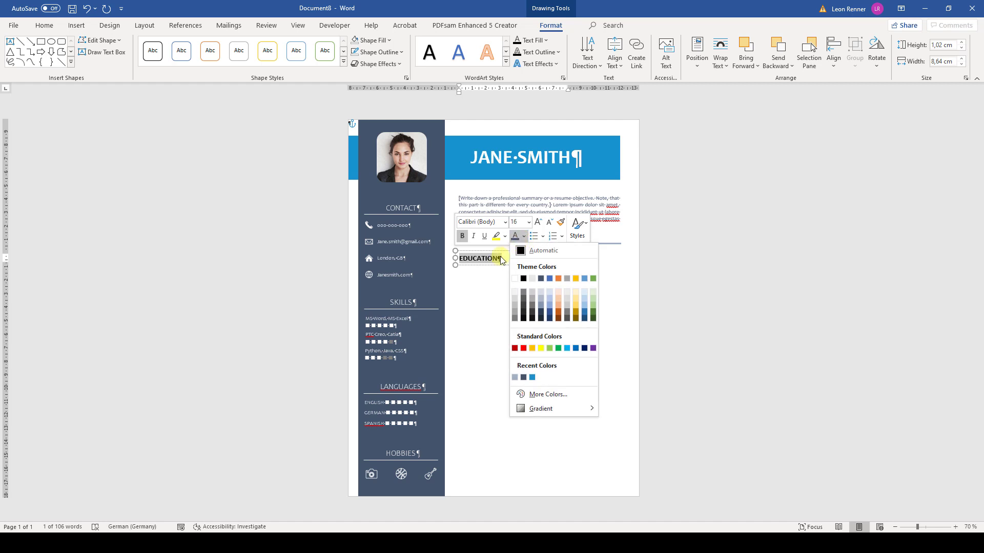
pyautogui.click(523, 377)
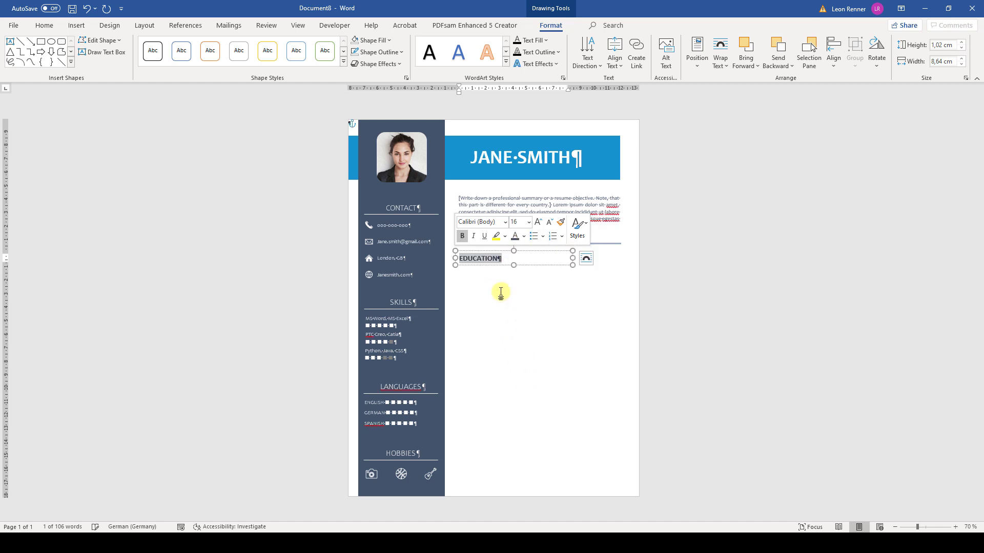
pyautogui.click(509, 226)
pyautogui.click(492, 290)
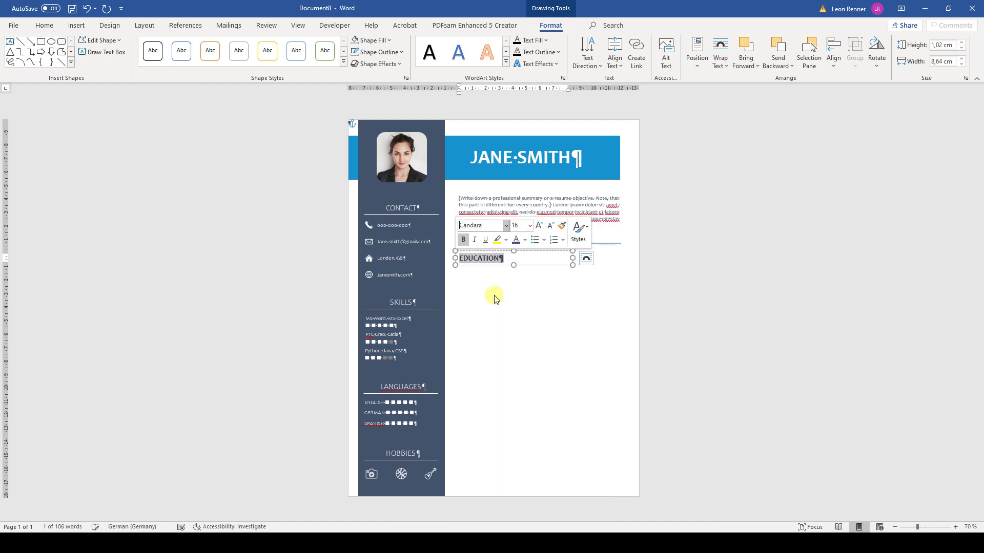
pyautogui.click(492, 251)
pyautogui.hotkey('ctrl', 'v')
# - Move the copied box below EDUCATION, retype it as M.Sc. Bioengineering, and widen it to 12,23 cm
pyautogui.moveTo(502, 266); pyautogui.dragTo(456, 277)
pyautogui.write('M.Sc. Bio')
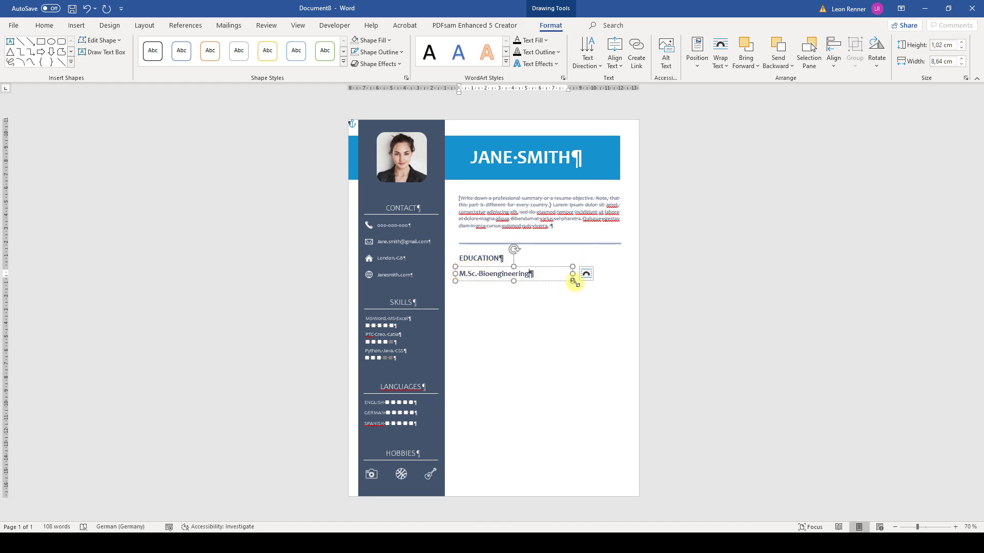
pyautogui.moveTo(570, 273); pyautogui.dragTo(620, 274)
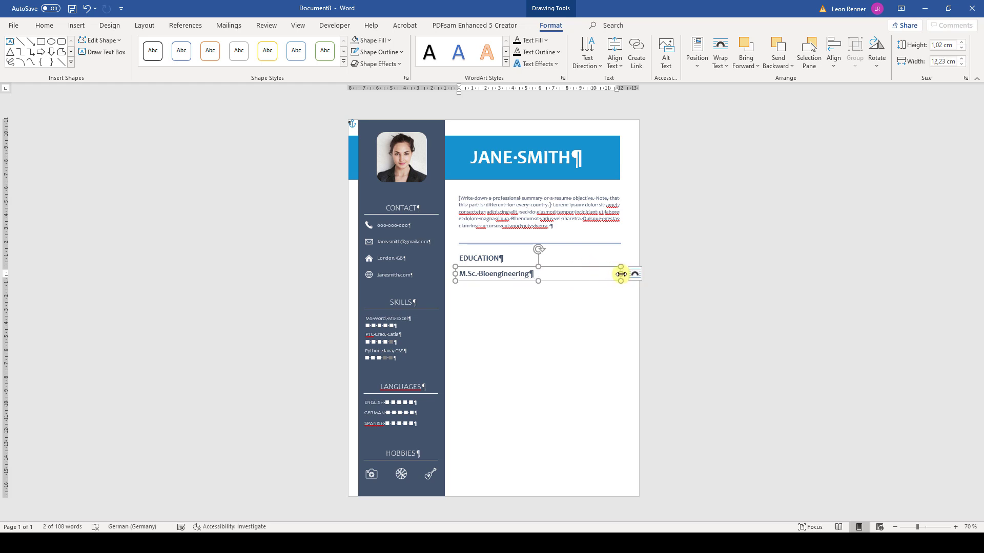
pyautogui.click(556, 276)
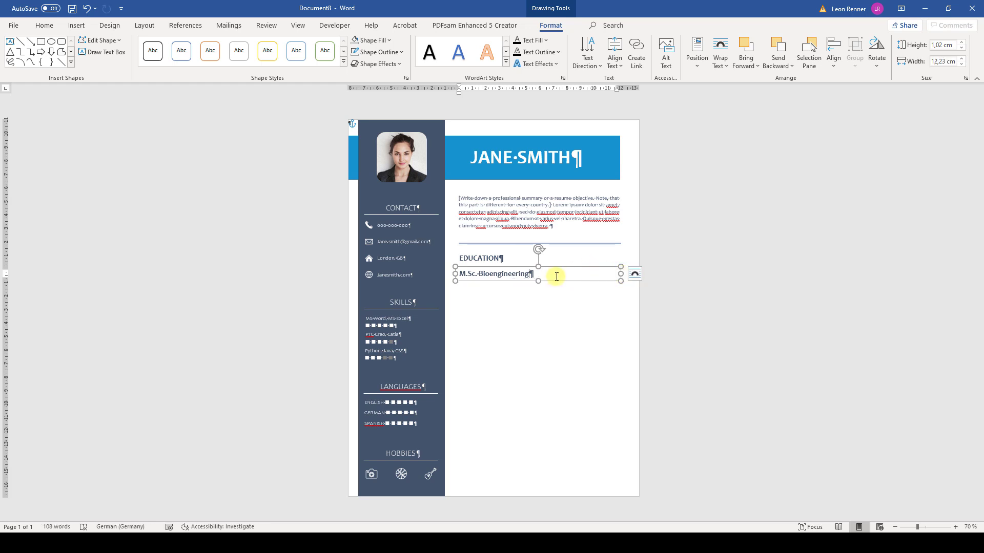
# - Add a right-aligned tab stop for the date and drag it to about 12 cm
pyautogui.click(588, 90)
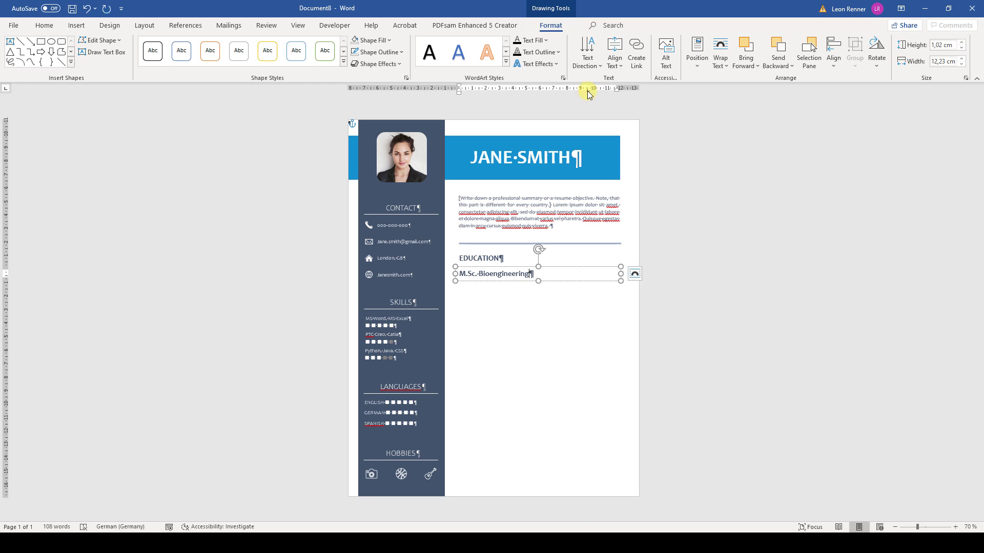
pyautogui.doubleClick(588, 90)
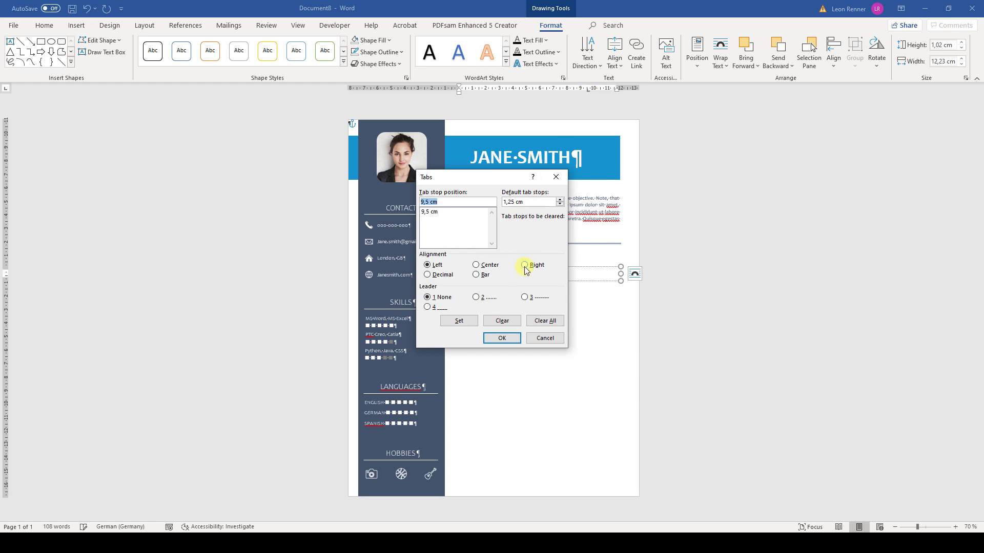
pyautogui.click(526, 265)
pyautogui.click(501, 338)
pyautogui.moveTo(588, 91); pyautogui.dragTo(617, 92)
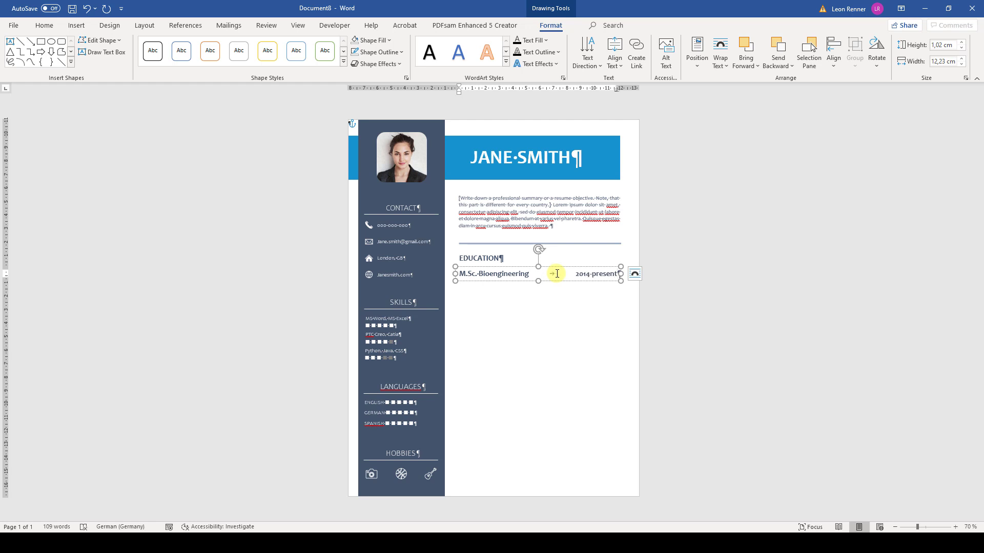
# - Add lines 'Harvard University, Cambridge, MA' and 'Clubs & Societies: Robotics Society, Business Club'
pyautogui.press('Return')
pyautogui.write('Harvard University, Cambridge, MA')
pyautogui.press('Return')
pyautogui.write('Clubs & Societies: Robotics Society, Business Club')
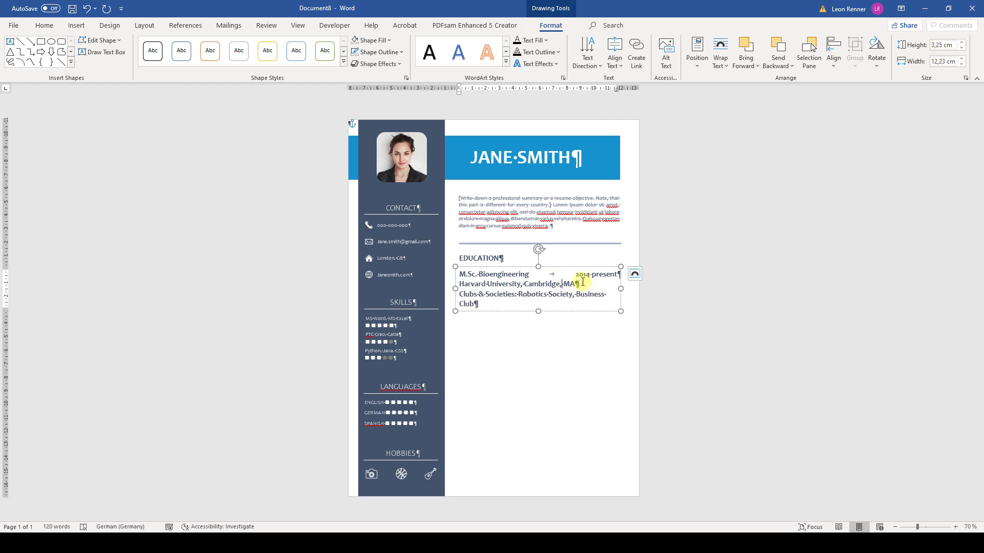
# - Set the whole M.Sc. education entry text to 14 pt
pyautogui.click(49, 31)
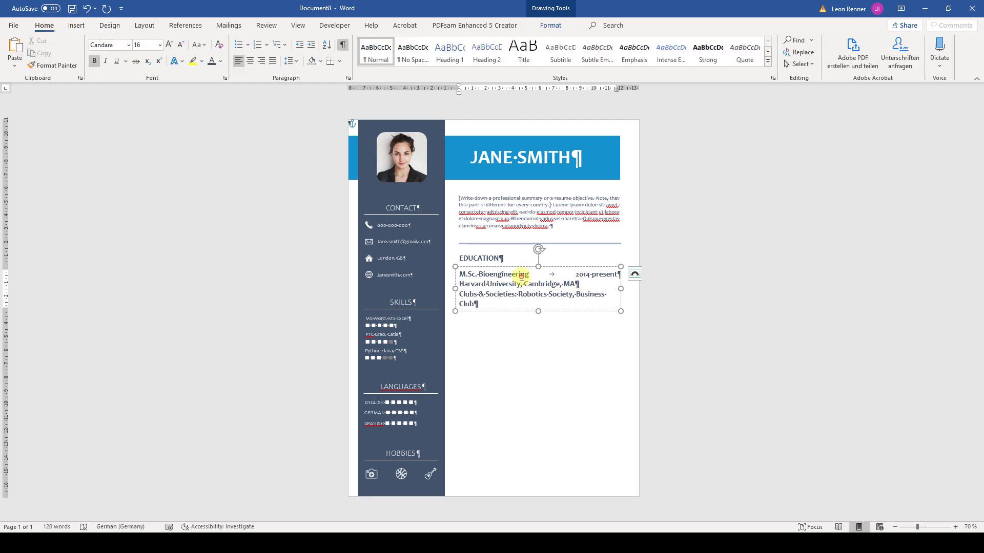
pyautogui.moveTo(461, 274); pyautogui.dragTo(478, 304)
pyautogui.click(581, 274)
pyautogui.click(571, 356)
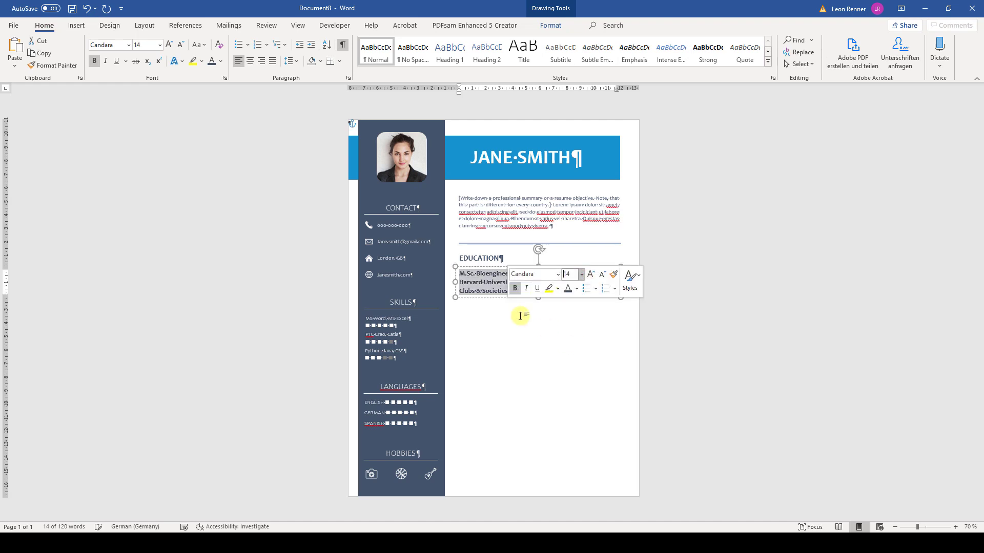
# - Make the Harvard University line non-bold and colour it Ice Blue
pyautogui.moveTo(564, 282); pyautogui.dragTo(467, 282)
pyautogui.click(466, 265)
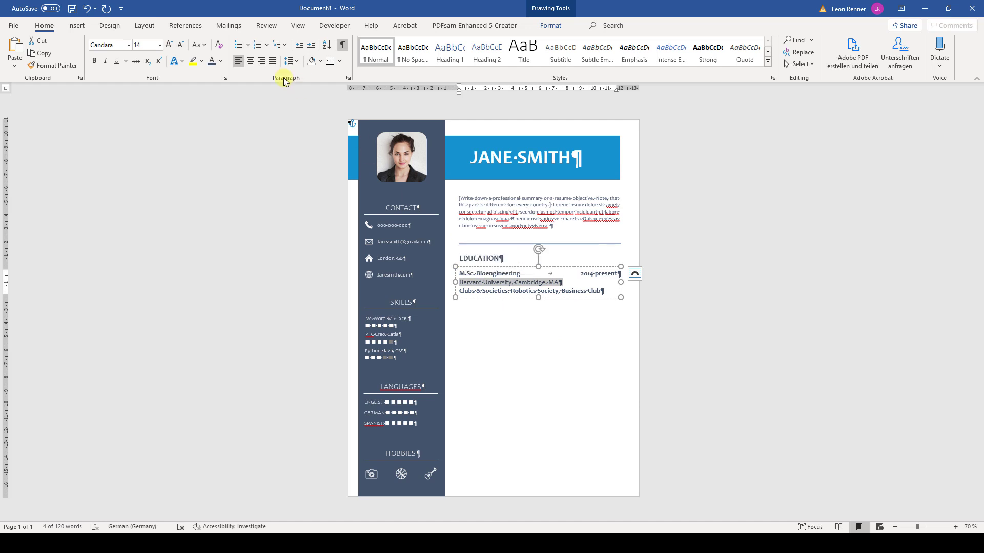
pyautogui.click(223, 61)
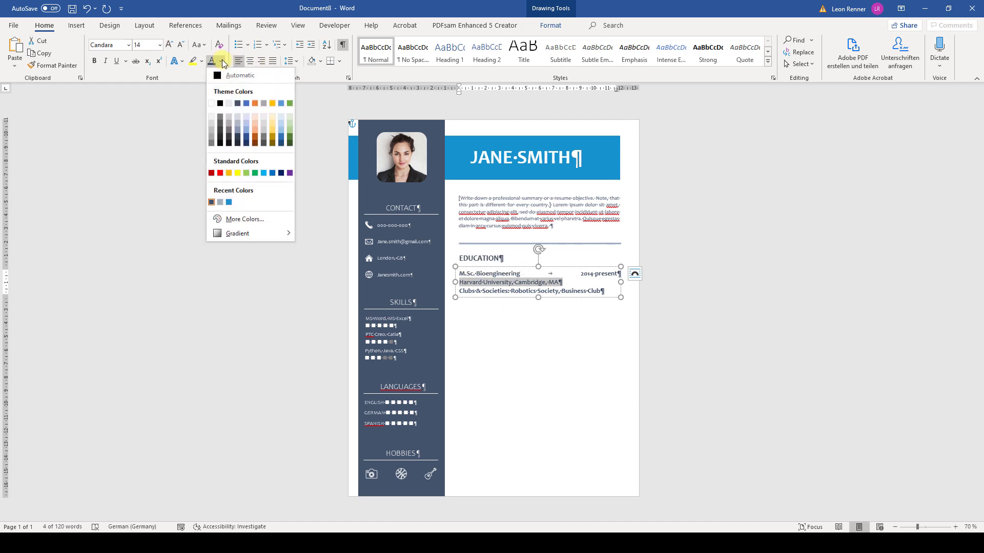
pyautogui.click(219, 202)
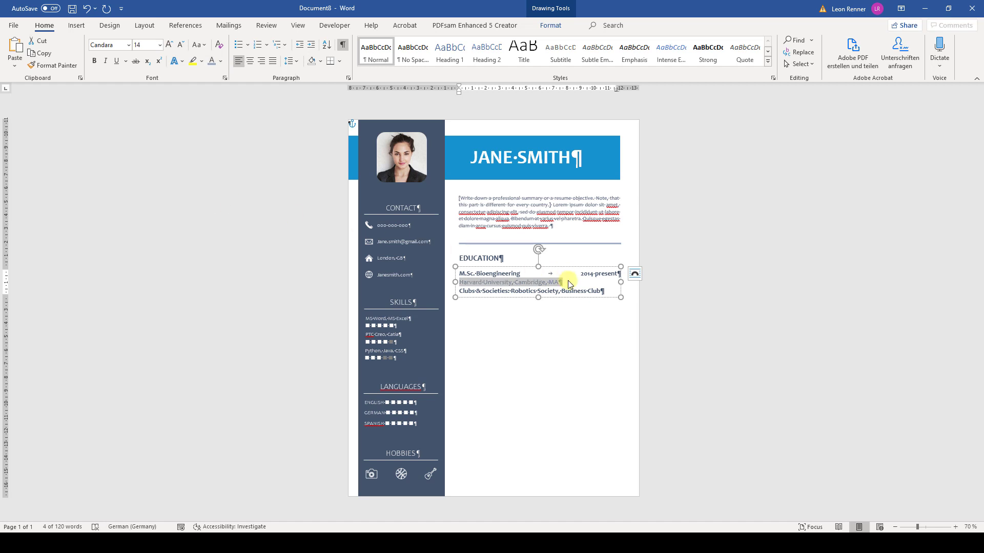
# - Shrink the Clubs & Societies line to 11 pt
pyautogui.moveTo(602, 291); pyautogui.dragTo(459, 292)
pyautogui.click(530, 262)
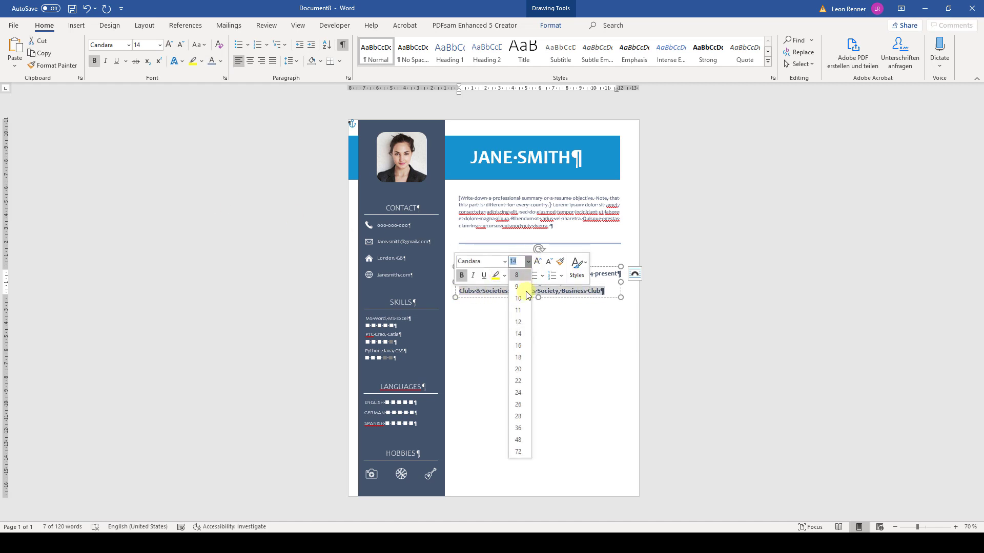
pyautogui.click(521, 311)
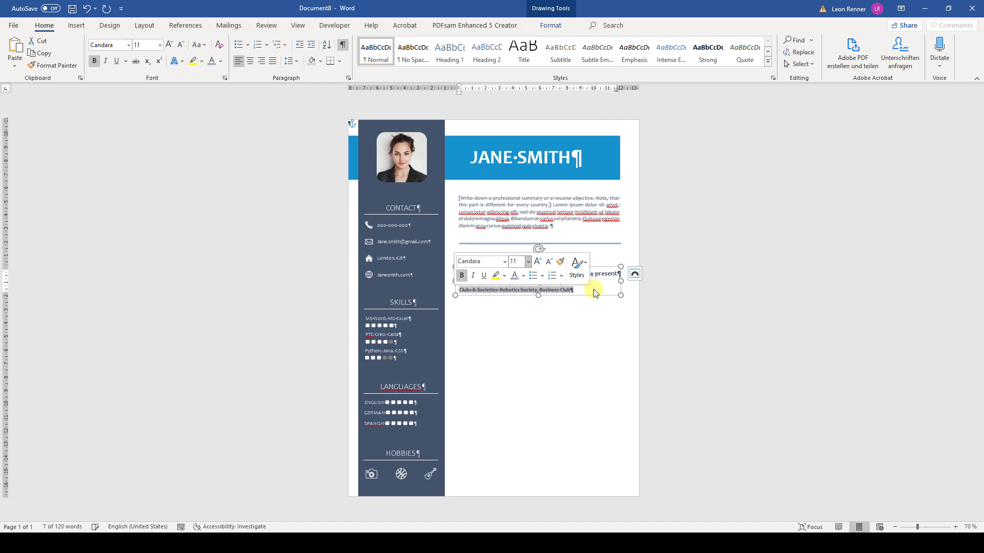
pyautogui.click(597, 284)
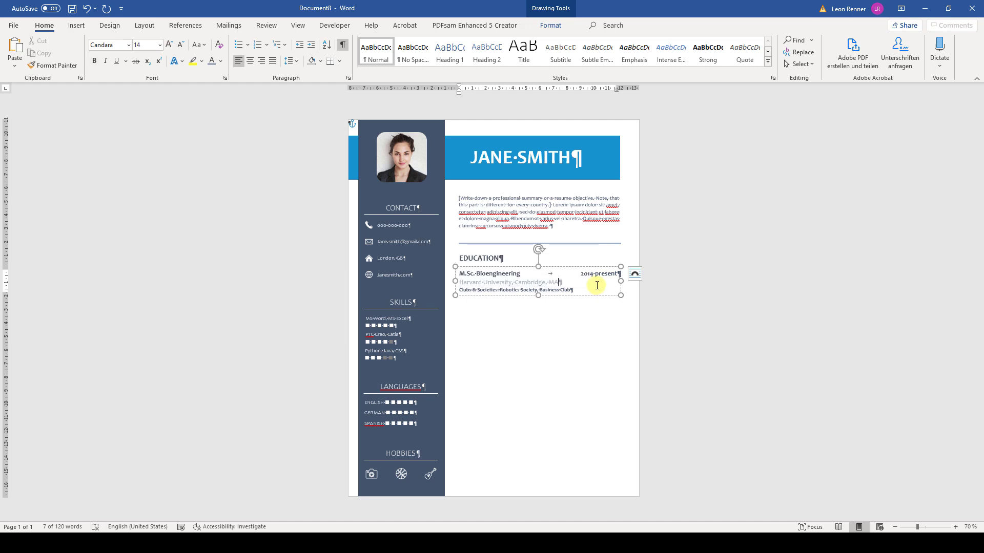
# - Change the Spacing After value in the Paragraph dialog for the entry
pyautogui.click(349, 78)
pyautogui.click(471, 361)
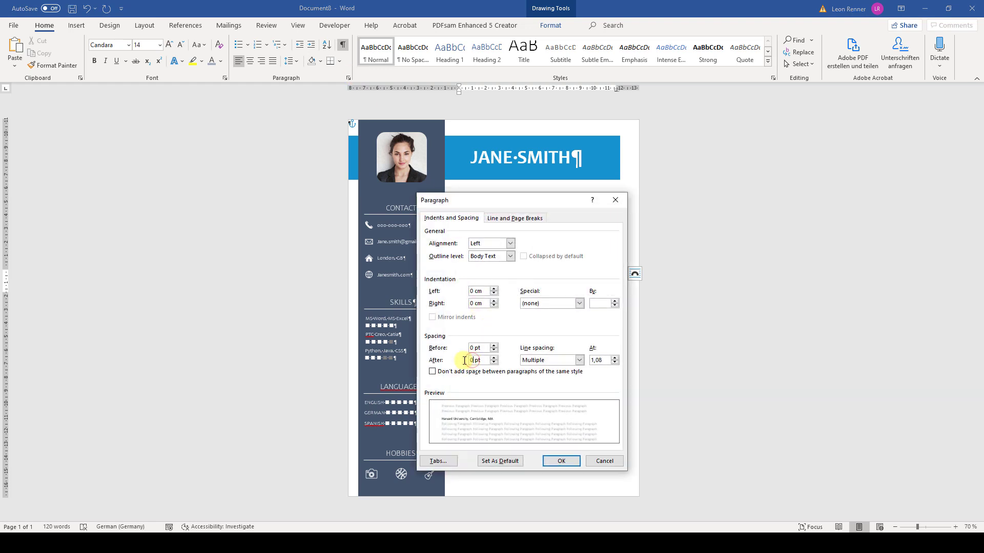
pyautogui.click(566, 461)
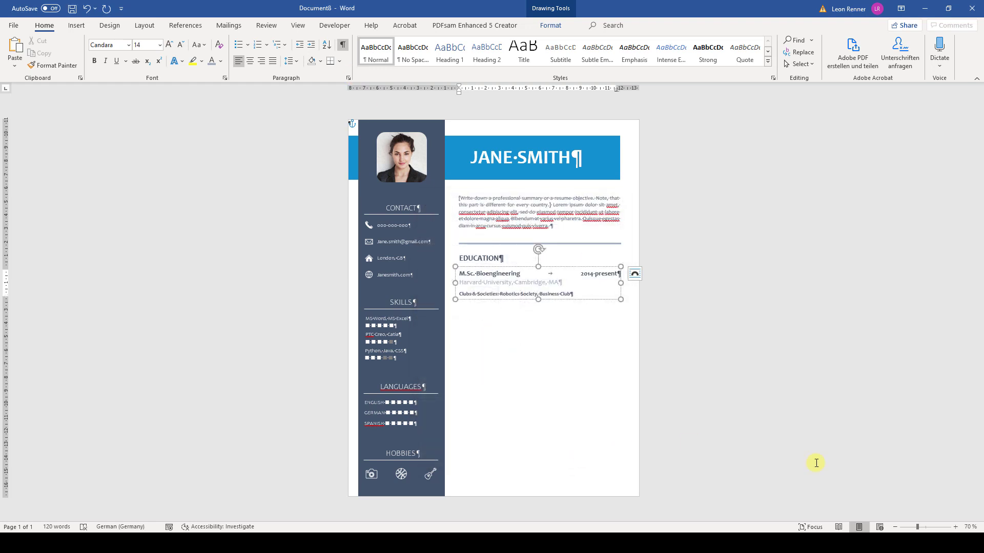
pyautogui.click(955, 527)
# - Remove bold from the Clubs & Societies line
pyautogui.click(955, 527)
pyautogui.click(955, 527)
pyautogui.click(955, 527)
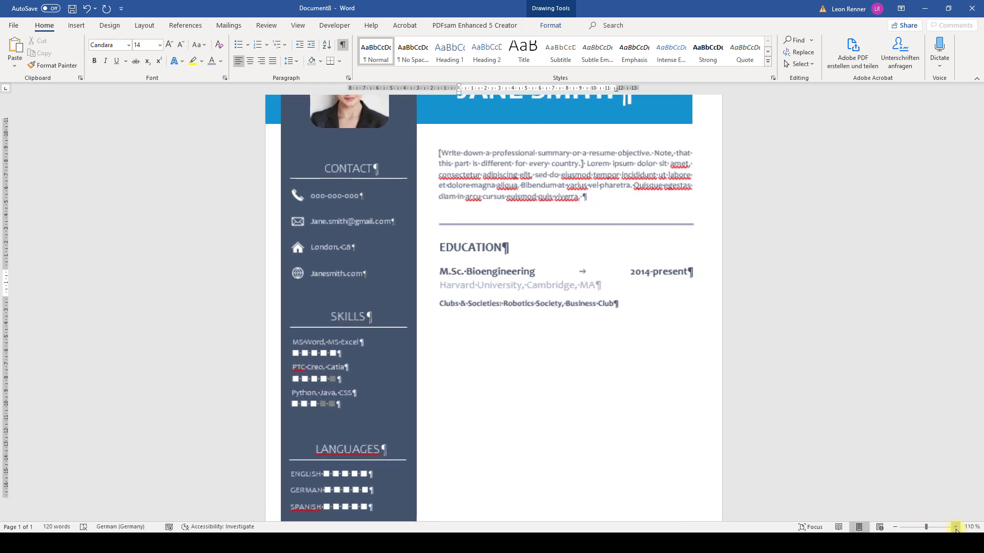
pyautogui.click(955, 527)
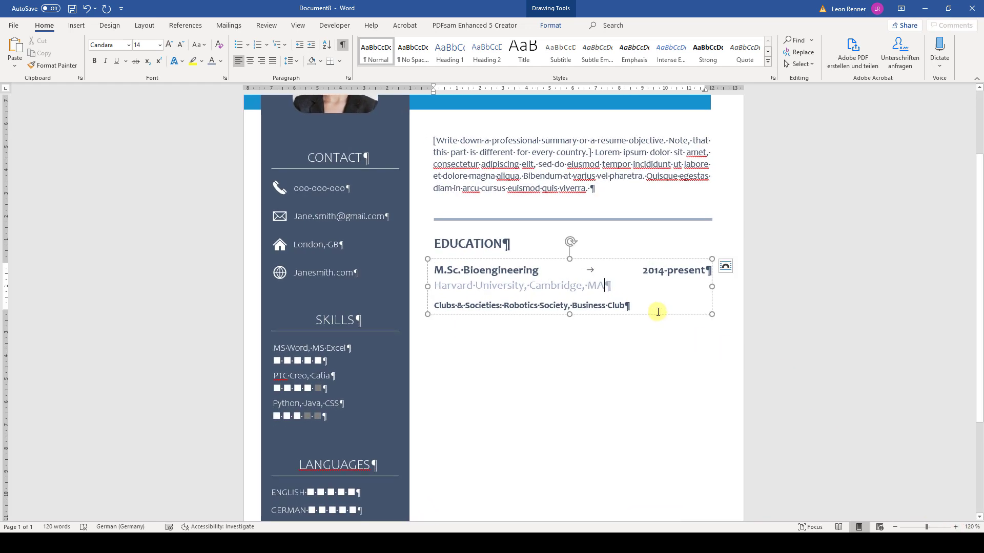
pyautogui.moveTo(631, 306); pyautogui.dragTo(438, 308)
pyautogui.click(437, 288)
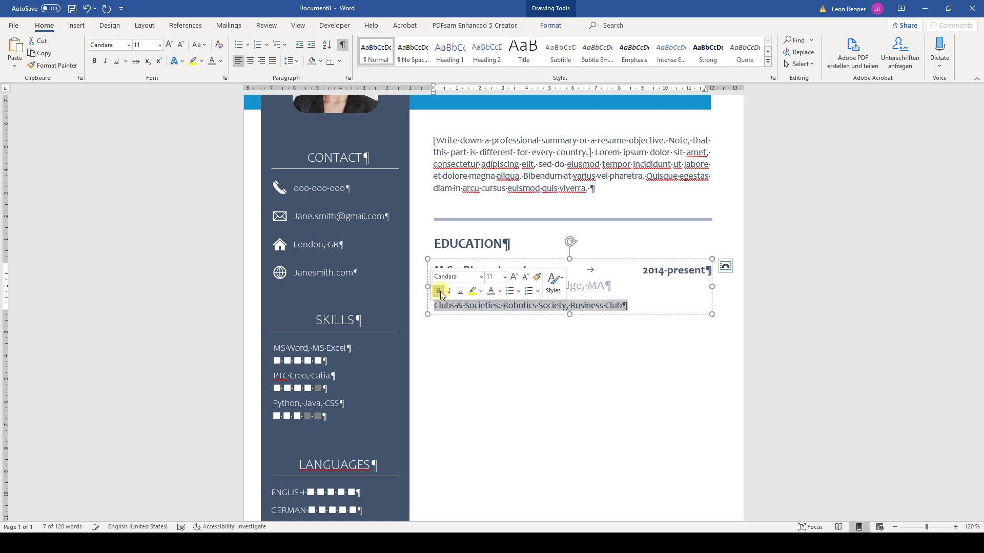
pyautogui.click(623, 306)
# - Duplicate the M.Sc. entry box and place the copy below it
pyautogui.click(617, 262)
pyautogui.hotkey('ctrl', 'c')
pyautogui.hotkey('ctrl', 'v')
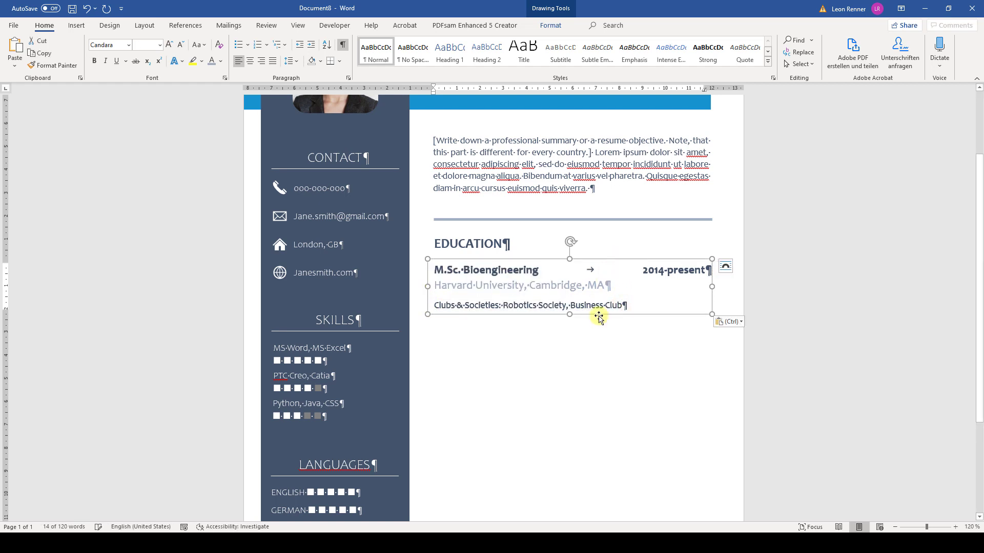
pyautogui.moveTo(603, 345); pyautogui.dragTo(606, 387)
# - Edit the copy into B.A. Applied Economics 2010-2014, Yale University, New Haven, CT, adding 'Graduated Summa Cum Laude' and dropping Robotics Society
pyautogui.write('2014')
pyautogui.tripleClick(447, 354)
pyautogui.write('Yale U')
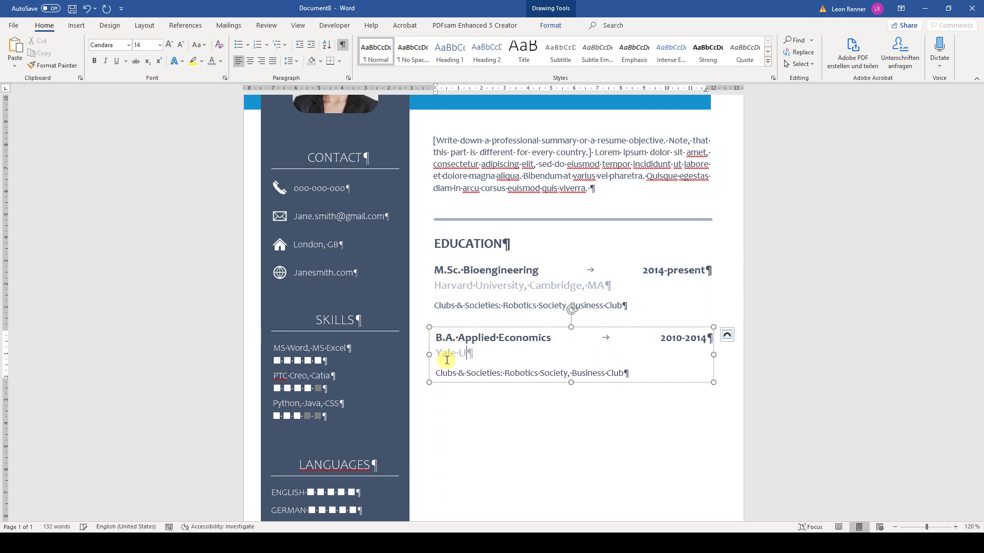
pyautogui.click(436, 373)
pyautogui.write('Graduated Summa Cum Laude')
pyautogui.press('Return')
pyautogui.moveTo(571, 385); pyautogui.dragTo(506, 384)
pyautogui.press('BackSpace')
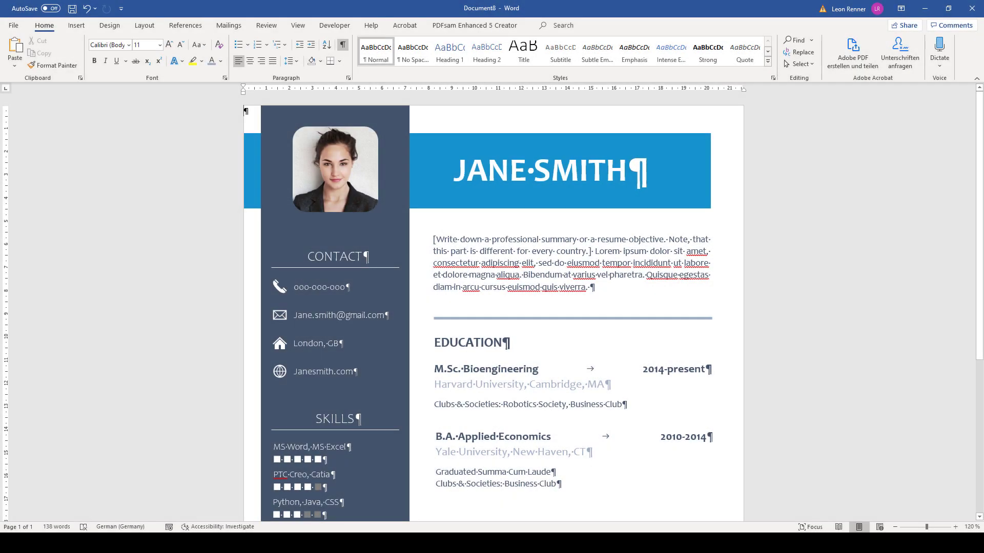
# - Left-align the summary, EDUCATION heading, M.Sc. and B.A. boxes, then nudge the B.A. box up slightly
pyautogui.click(804, 67)
pyautogui.click(820, 92)
pyautogui.click(494, 256)
pyautogui.keyDown('shift'); pyautogui.click(494, 395); pyautogui.keyUp('shift')
pyautogui.keyDown('shift'); pyautogui.click(486, 452); pyautogui.keyUp('shift')
pyautogui.keyDown('shift'); pyautogui.click(473, 342); pyautogui.keyUp('shift')
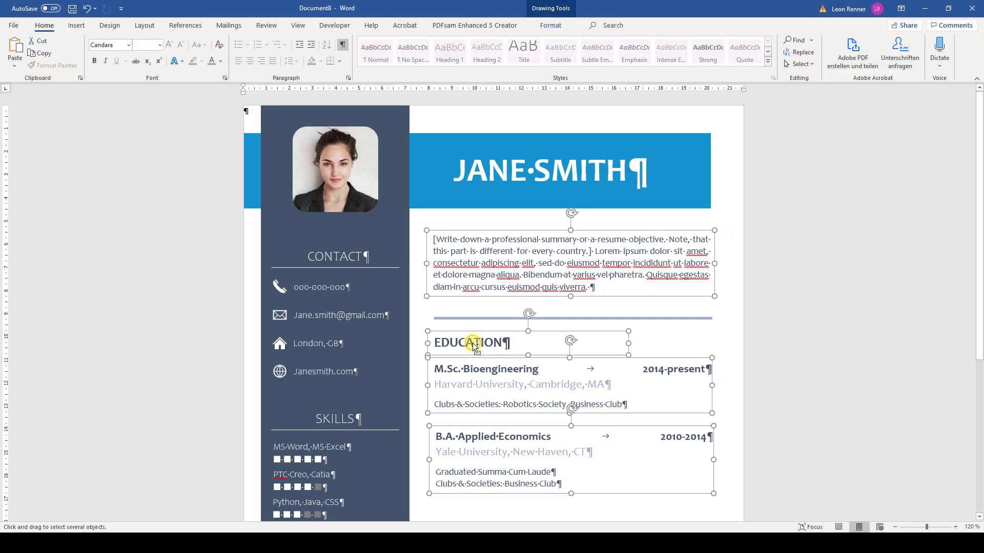
pyautogui.click(550, 25)
pyautogui.click(834, 51)
pyautogui.click(840, 82)
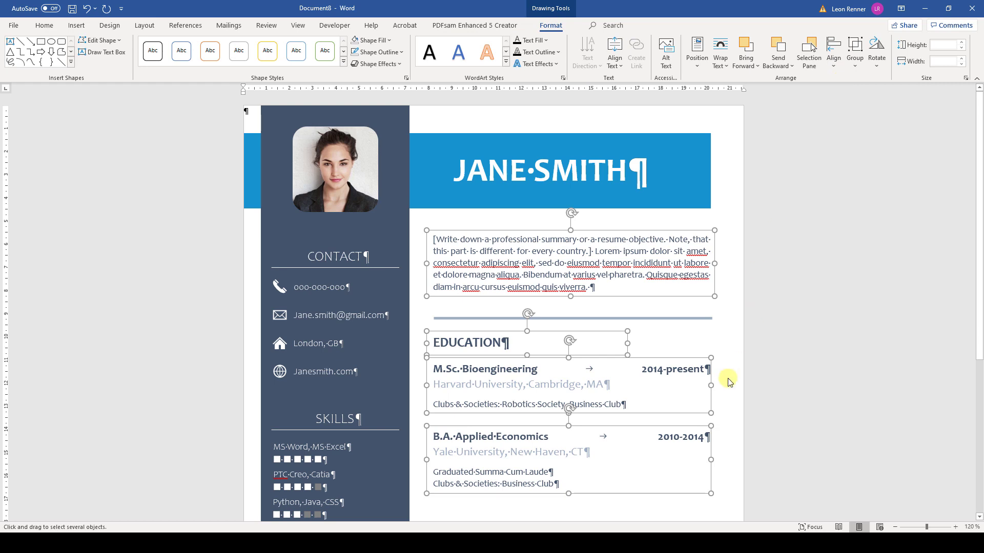
pyautogui.click(730, 377)
pyautogui.click(472, 455)
pyautogui.moveTo(472, 429); pyautogui.dragTo(473, 422)
pyautogui.click(736, 395)
# - Group the three Education text boxes into one block
pyautogui.click(800, 63)
pyautogui.click(819, 92)
pyautogui.moveTo(424, 331); pyautogui.dragTo(765, 512)
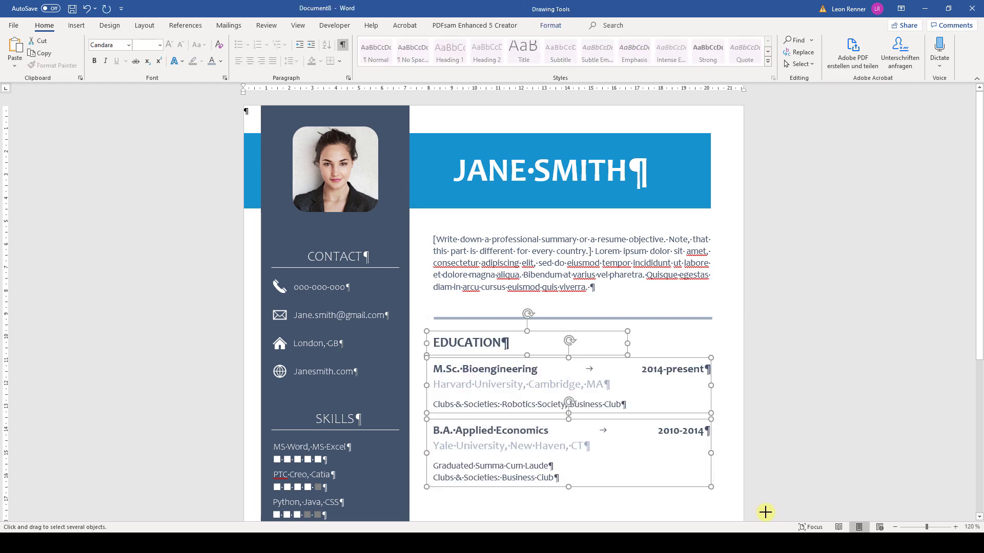
pyautogui.click(550, 25)
pyautogui.click(854, 57)
pyautogui.click(871, 80)
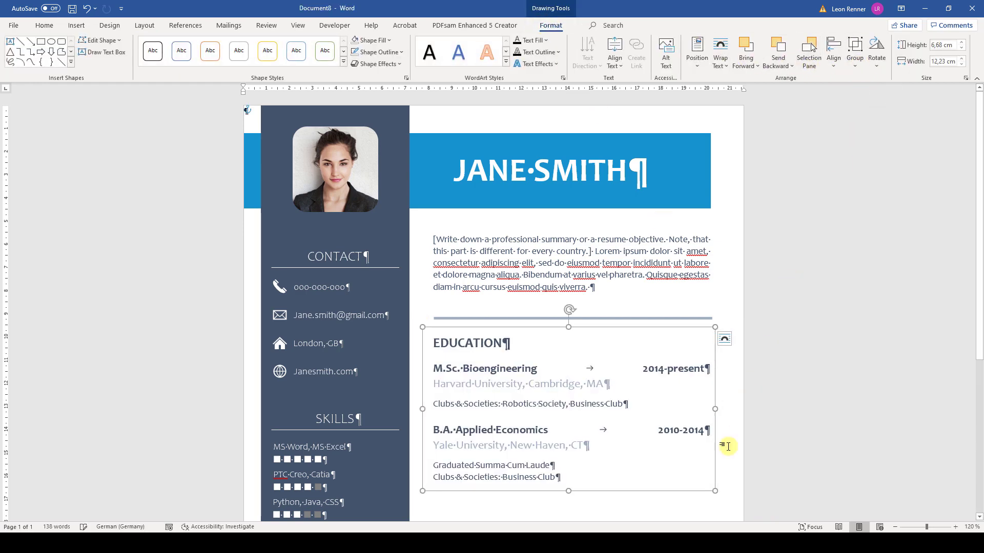
pyautogui.click(654, 508)
pyautogui.click(895, 527)
pyautogui.click(895, 527)
pyautogui.click(895, 526)
pyautogui.click(895, 527)
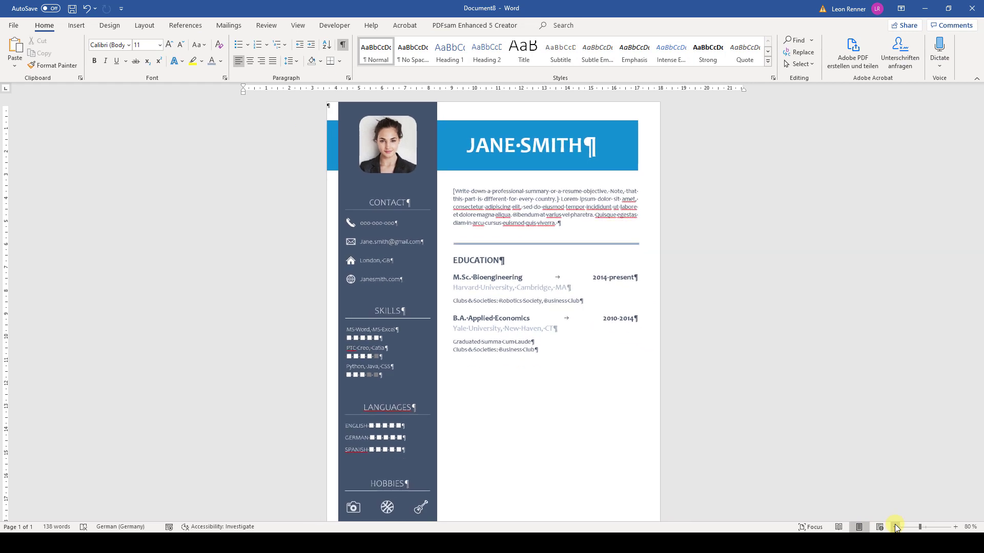
# - Copy the grouped Education block below the original and duplicate its divider line
pyautogui.click(521, 351)
pyautogui.moveTo(526, 362); pyautogui.dragTo(522, 443)
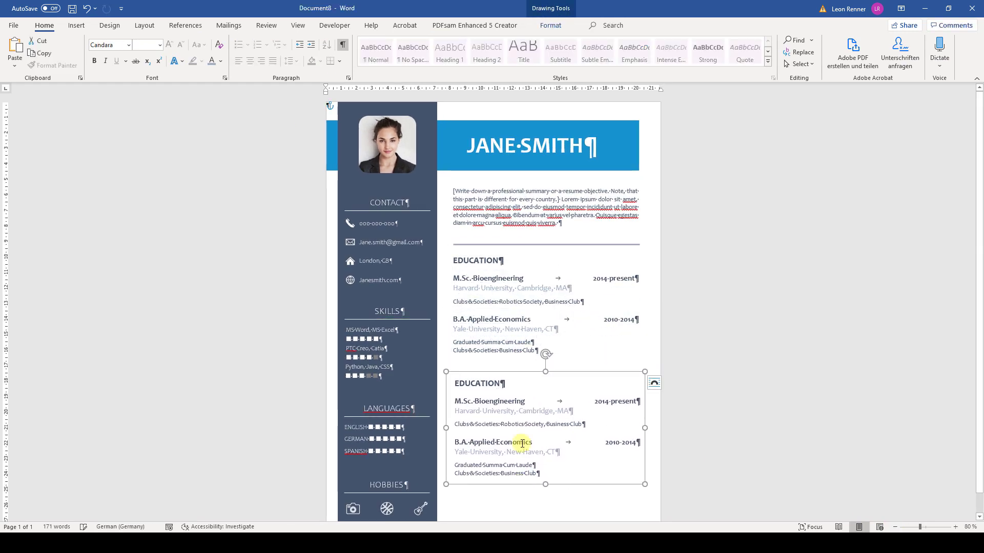
pyautogui.click(527, 245)
pyautogui.click(527, 254)
pyautogui.click(562, 251)
pyautogui.hotkey('ctrl', 'v')
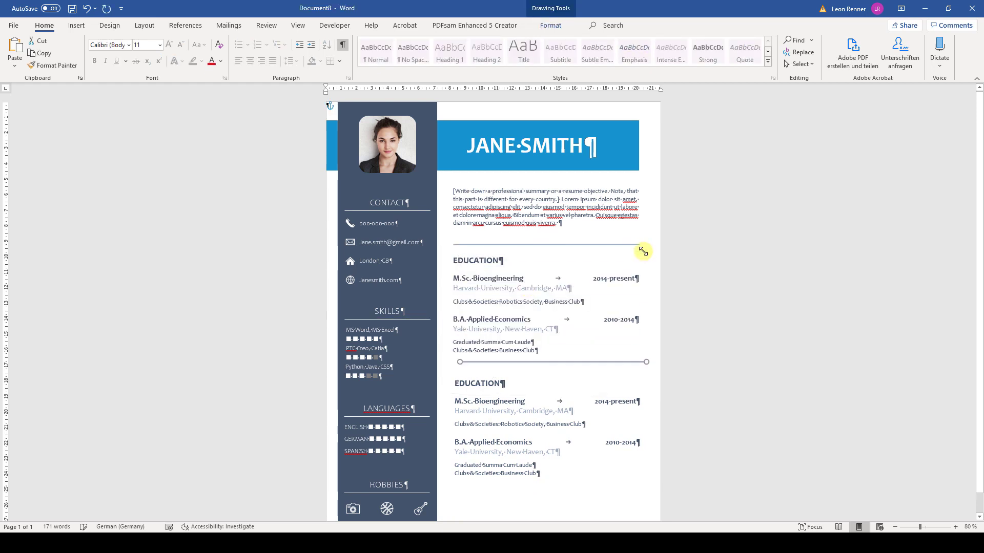
# - Left-align the two divider lines and the two Education blocks
pyautogui.click(616, 245)
pyautogui.click(550, 25)
pyautogui.click(833, 54)
pyautogui.click(855, 80)
pyautogui.click(468, 275)
pyautogui.press('Escape')
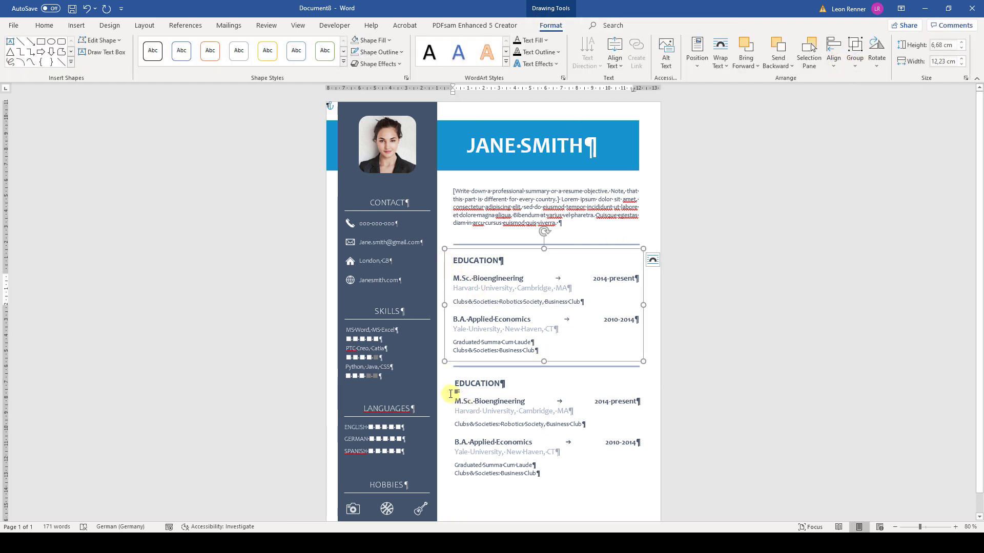
pyautogui.keyDown('shift'); pyautogui.click(450, 394); pyautogui.keyUp('shift')
pyautogui.click(833, 54)
pyautogui.click(845, 85)
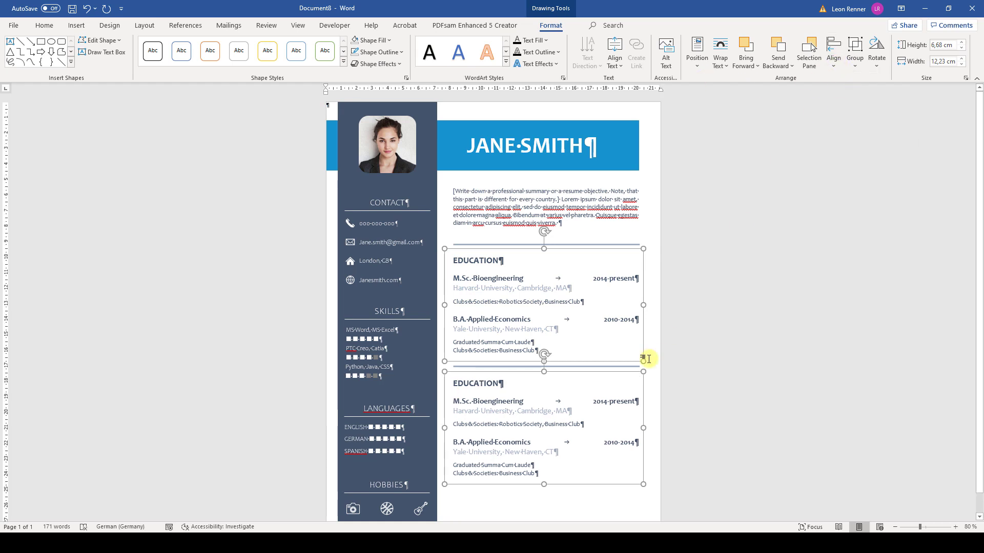
pyautogui.click(562, 505)
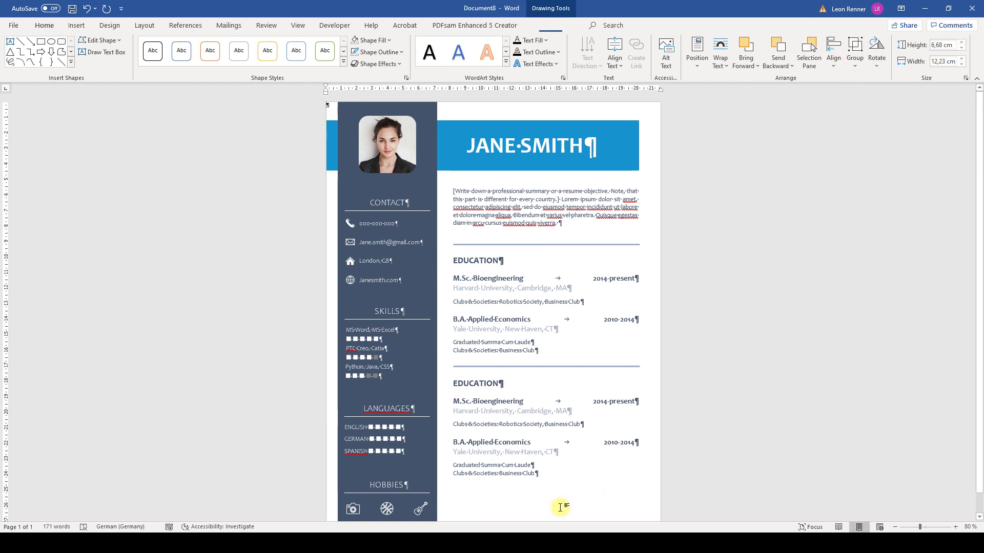
# - Rename the heading EXPERIENCE and make the first entry Intern, Tesla Inc., Freemont, CA, 2018-present, with a description line
pyautogui.click(500, 383)
pyautogui.write('Ex')
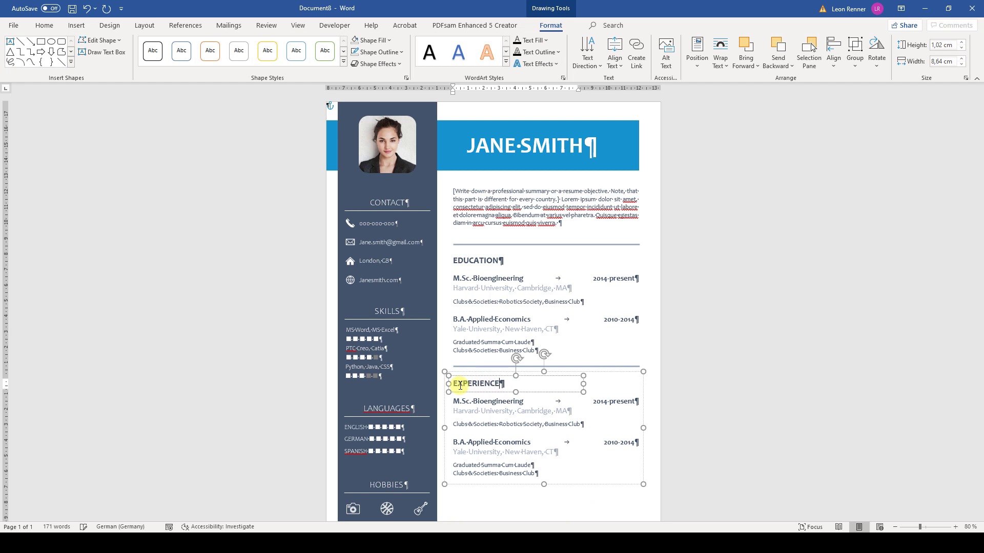
pyautogui.click(514, 401)
pyautogui.write('Intern')
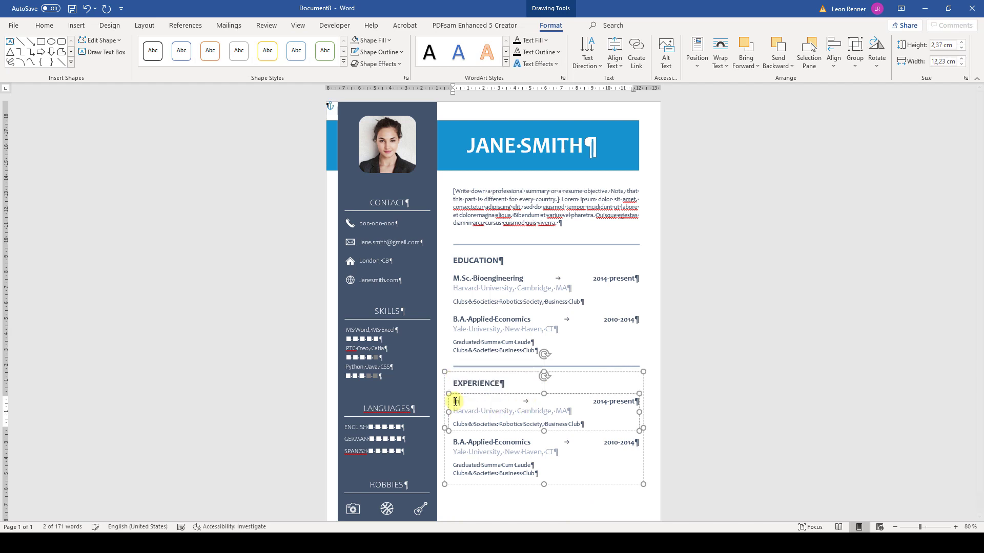
pyautogui.press('BackSpace')
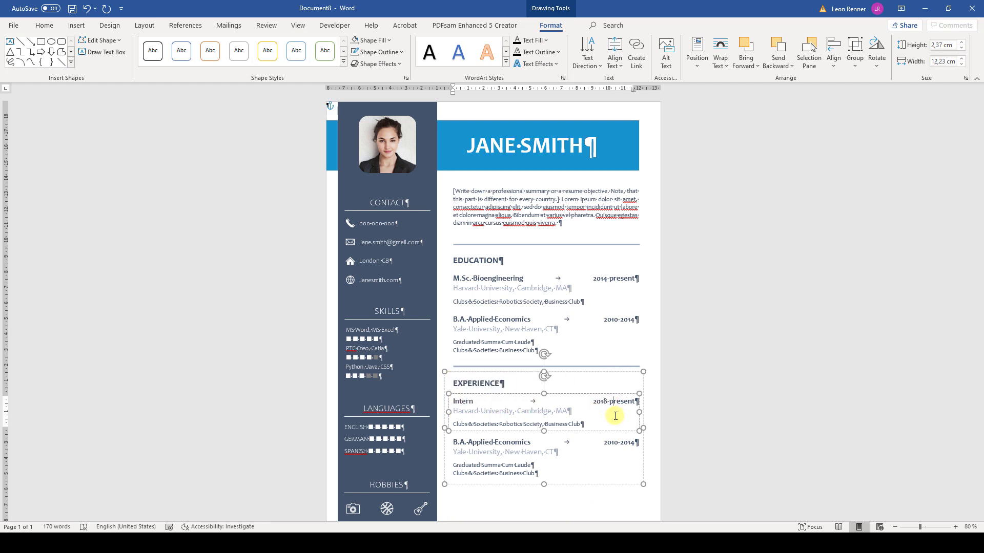
pyautogui.moveTo(570, 411); pyautogui.dragTo(454, 417)
pyautogui.write('Tesla Inc., Freemont, CA')
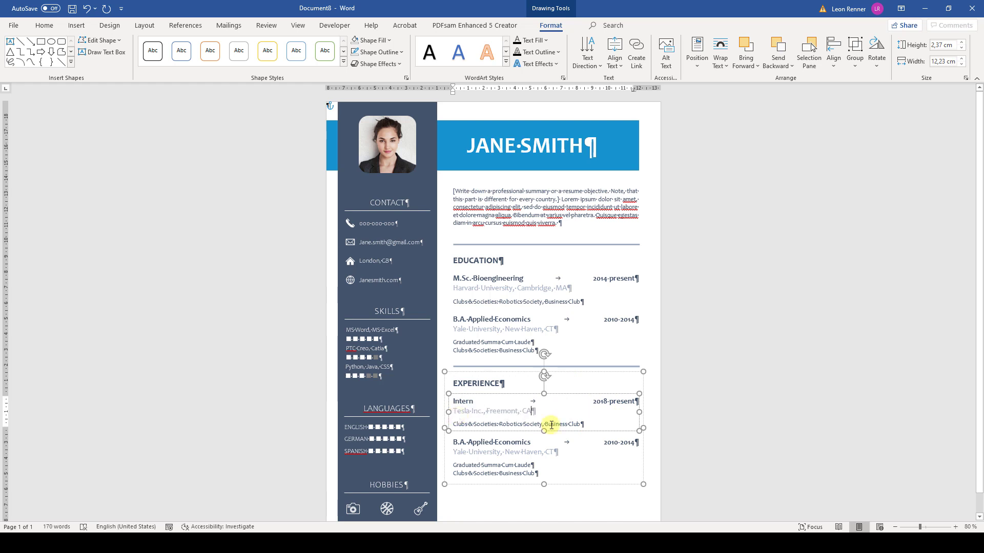
pyautogui.moveTo(584, 424); pyautogui.dragTo(455, 424)
pyautogui.write('Describe your responsibilities and achievements')
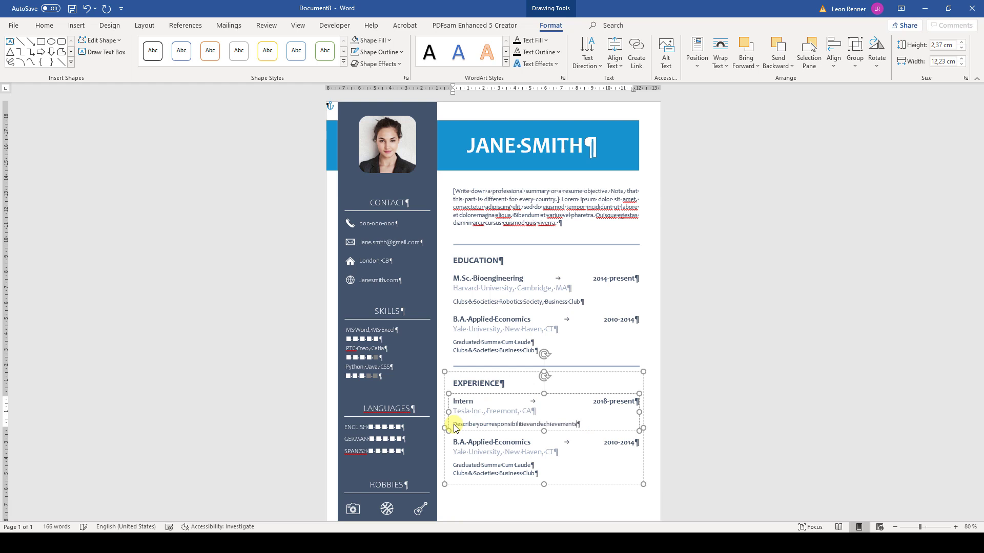
# - Paste the description line into the second entry, retitle it Intern, and change its year digit to 6
pyautogui.tripleClick(503, 423)
pyautogui.hotkey('ctrl', 'c')
pyautogui.moveTo(454, 465); pyautogui.dragTo(537, 474)
pyautogui.hotkey('ctrl', 'v')
pyautogui.press('BackSpace')
pyautogui.write('Intern')
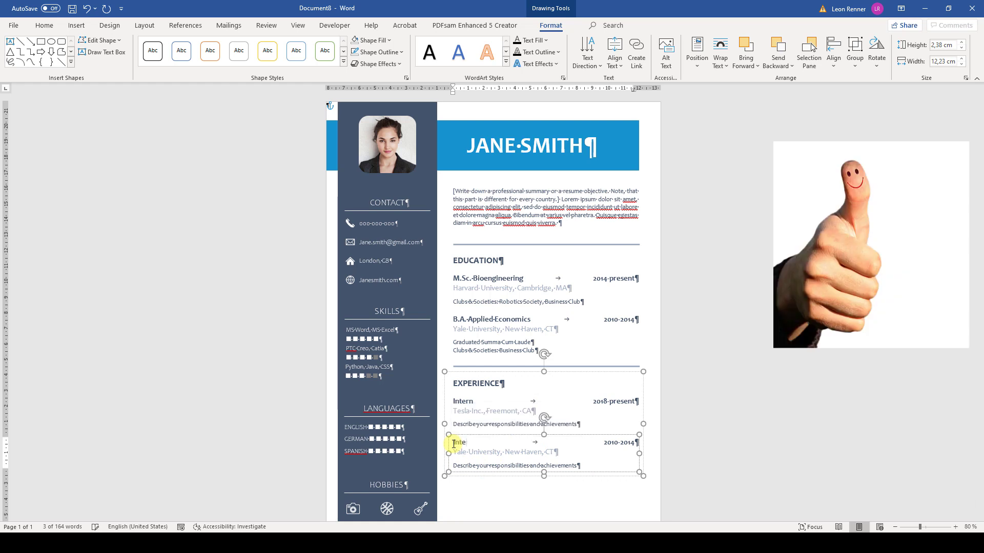
pyautogui.press('BackSpace')
pyautogui.write('6')
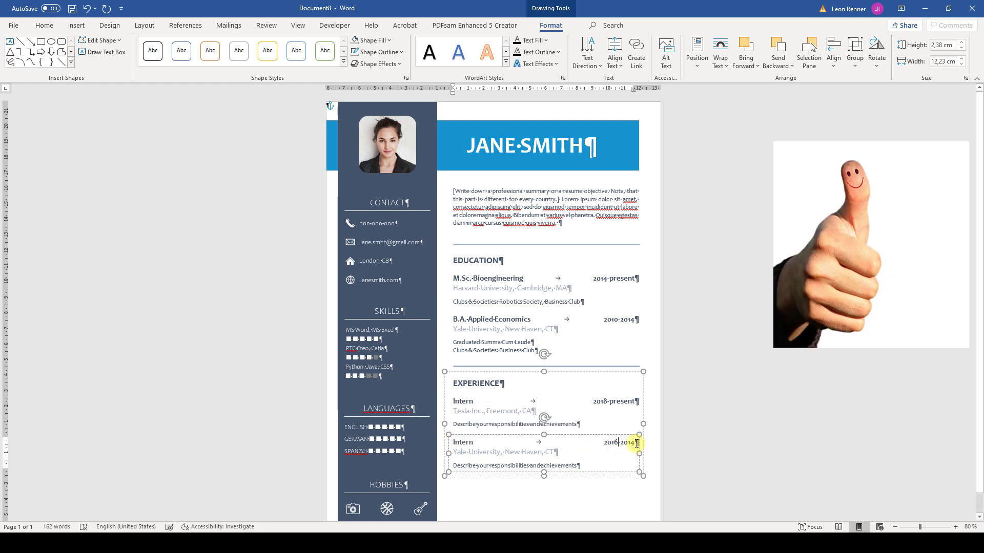